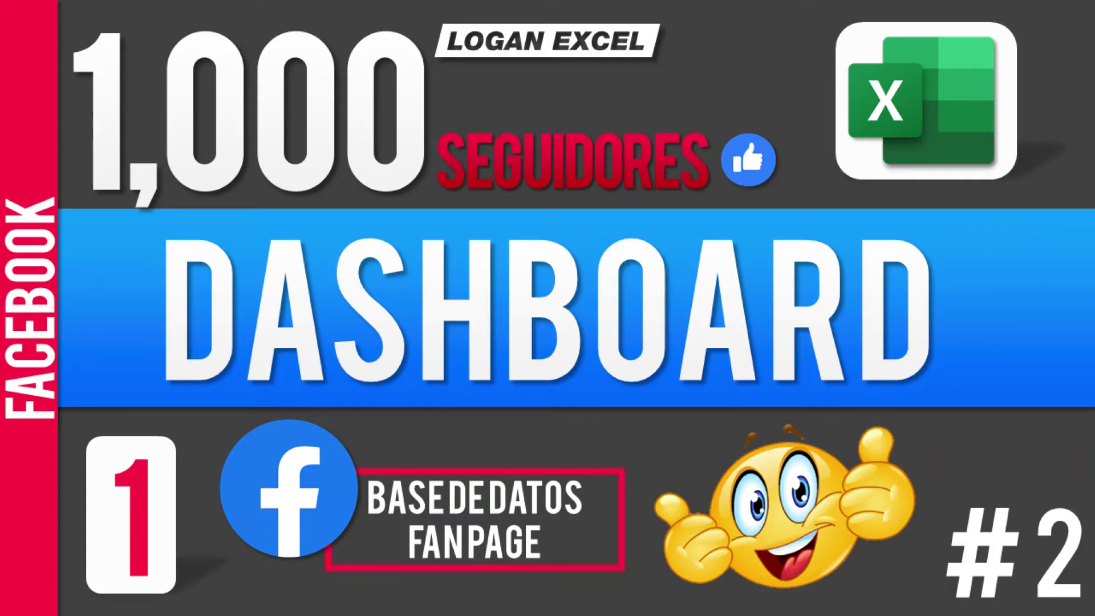
Check that the women's total in J16 (285) and men's total (715) add up to 1,000 followers
left_click(756, 191)
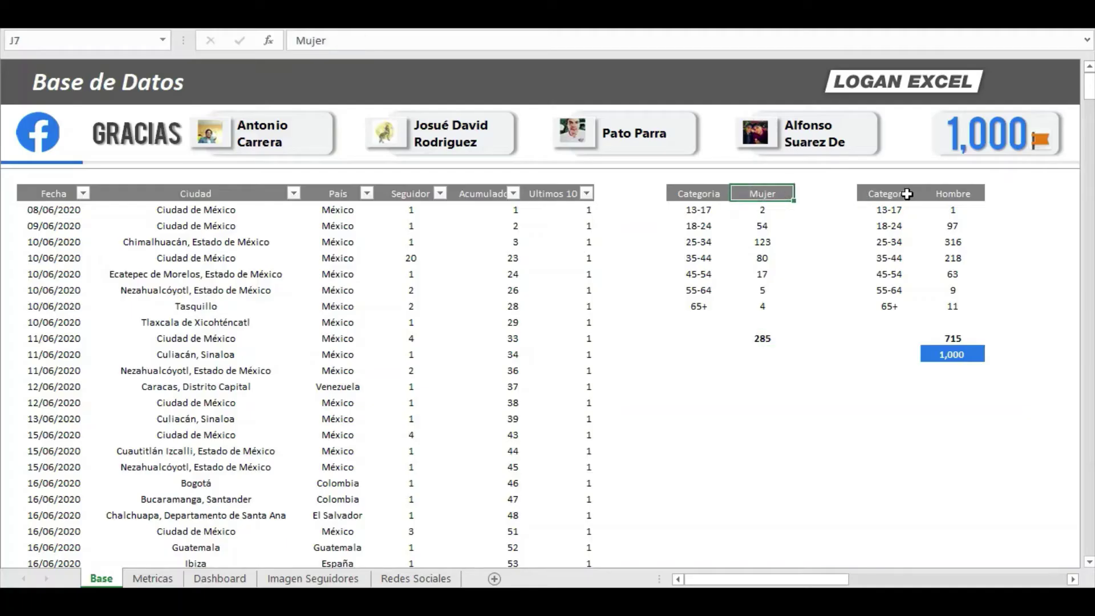
left_click(907, 194)
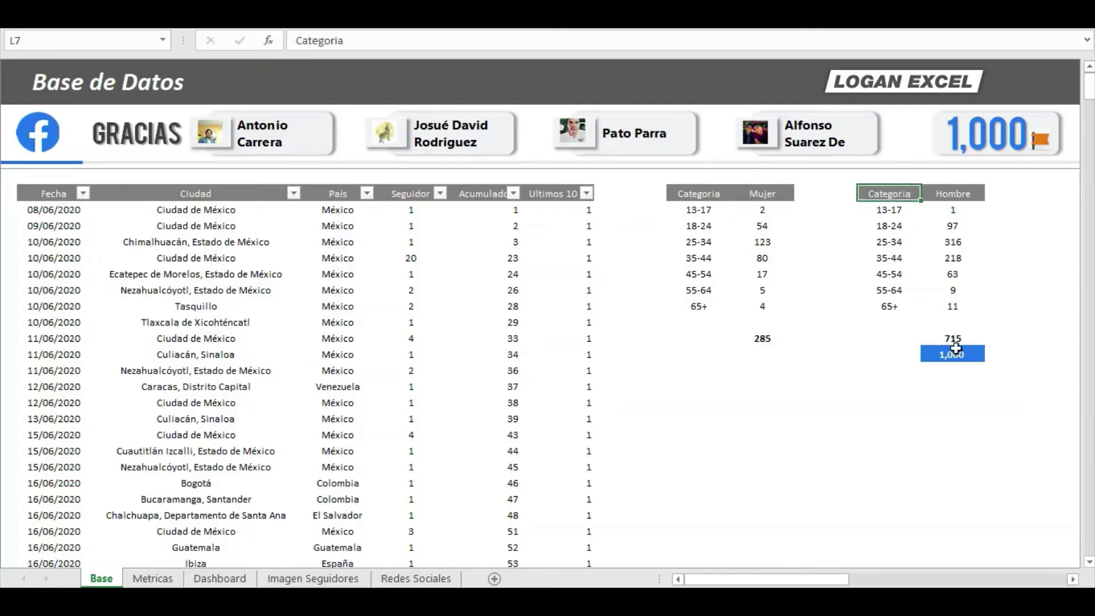
left_click(784, 337)
double_click(784, 337)
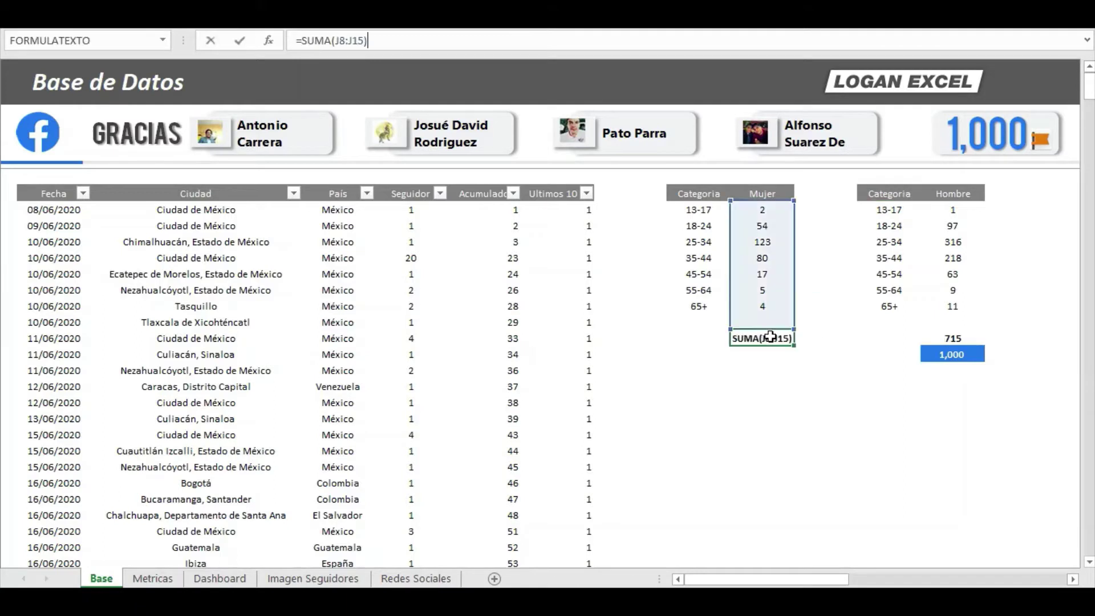
key("ctrl+Return")
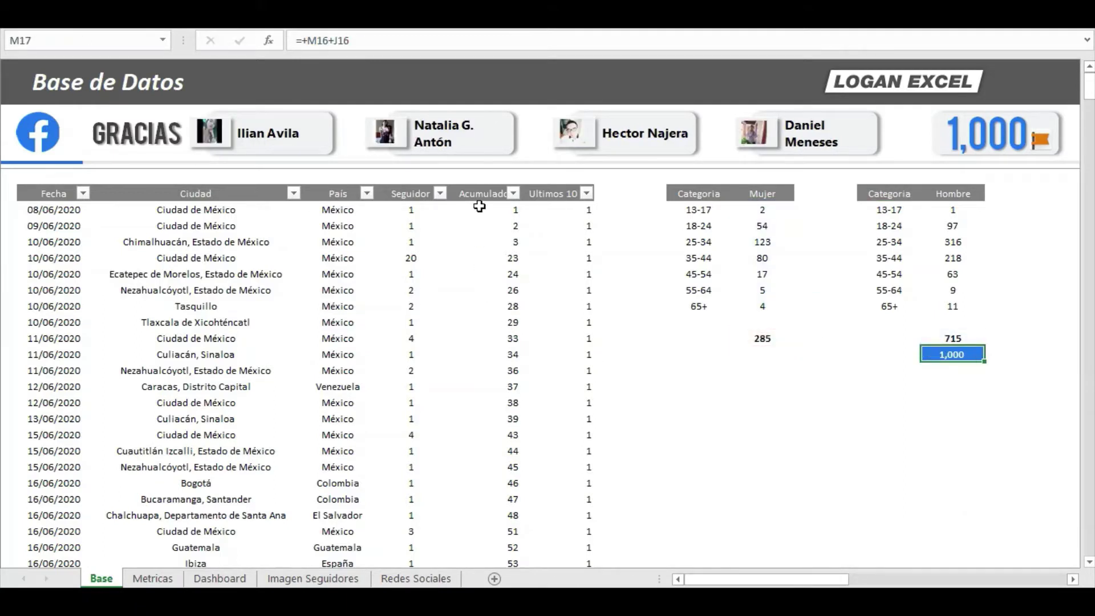
Enter =+E8 in F8 to start the Acumulado running total from the first Seguidor value
left_click(479, 206)
type("=+")
key("Left")
key("ctrl+Return")
scroll(313, 273, "down", 1)
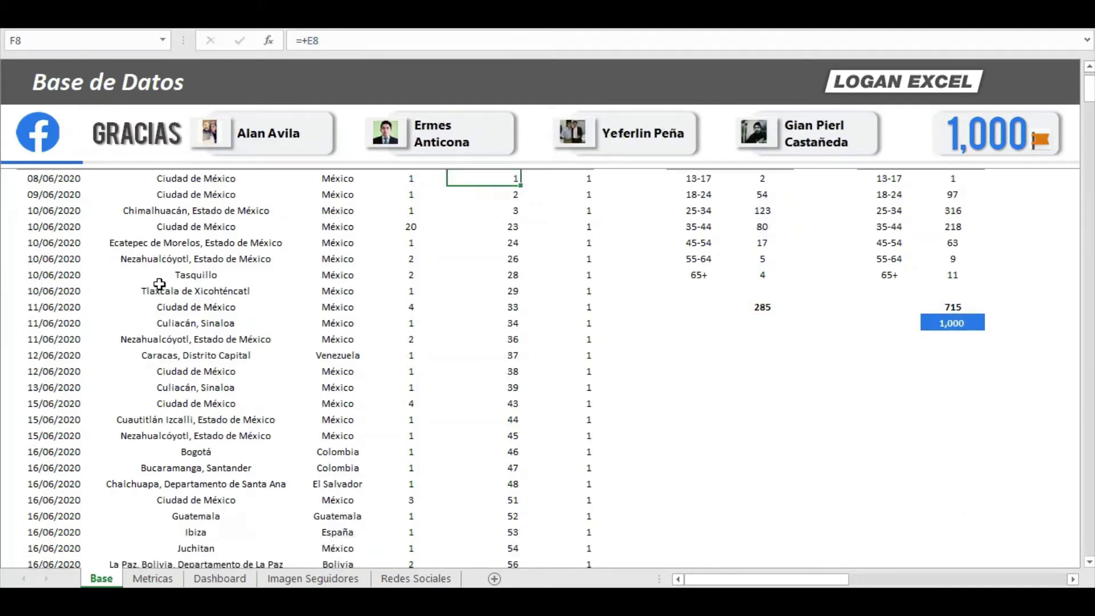
scroll(257, 279, "down", 2)
scroll(200, 286, "up", 1)
scroll(159, 287, "up", 2)
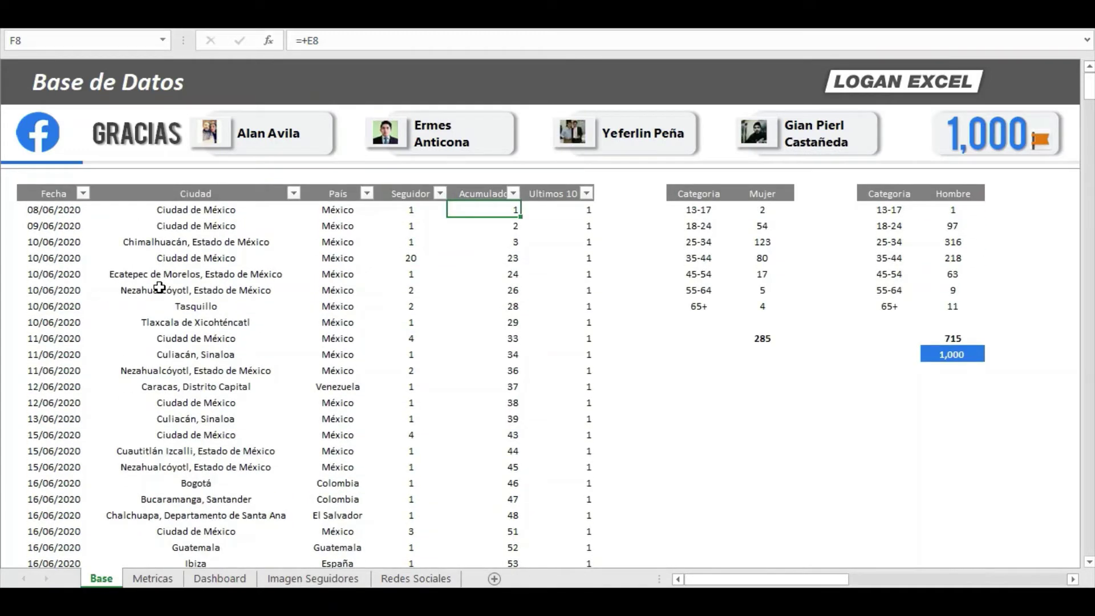
Review the Metricas pivots across to the Seguidor Diario por Pais table for México, then switch to Dashboard
key("ctrl+Page_Down")
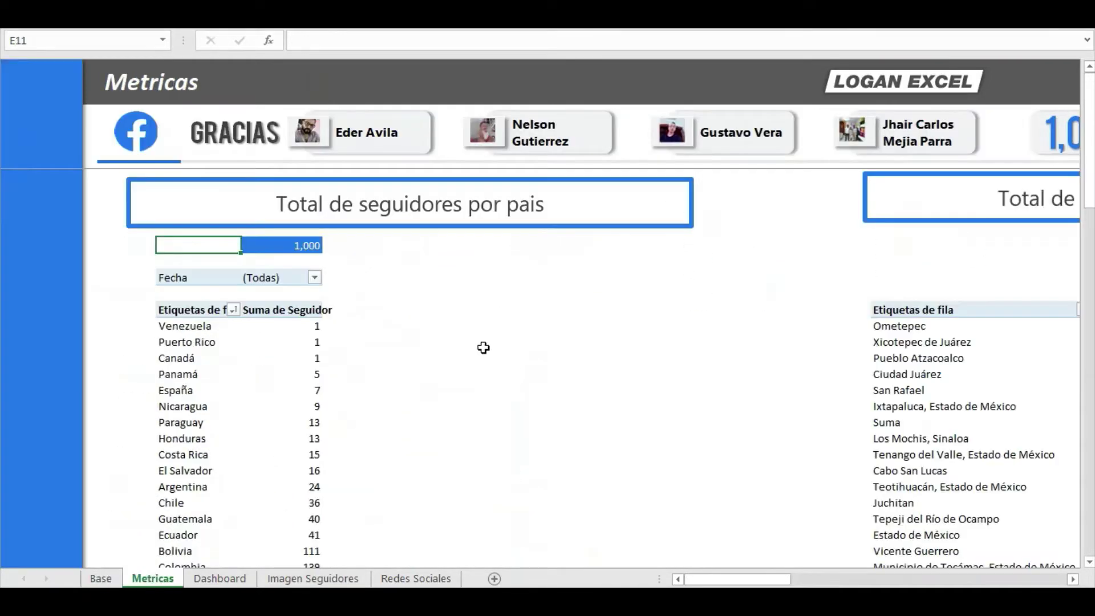
scroll(484, 347, "down", 1)
scroll(570, 399, "up", 1)
scroll(692, 477, "down", 1)
mouse_move(762, 579)
left_mouse_down()
mouse_move(999, 579)
mouse_move(938, 576)
left_mouse_up()
left_click(656, 372)
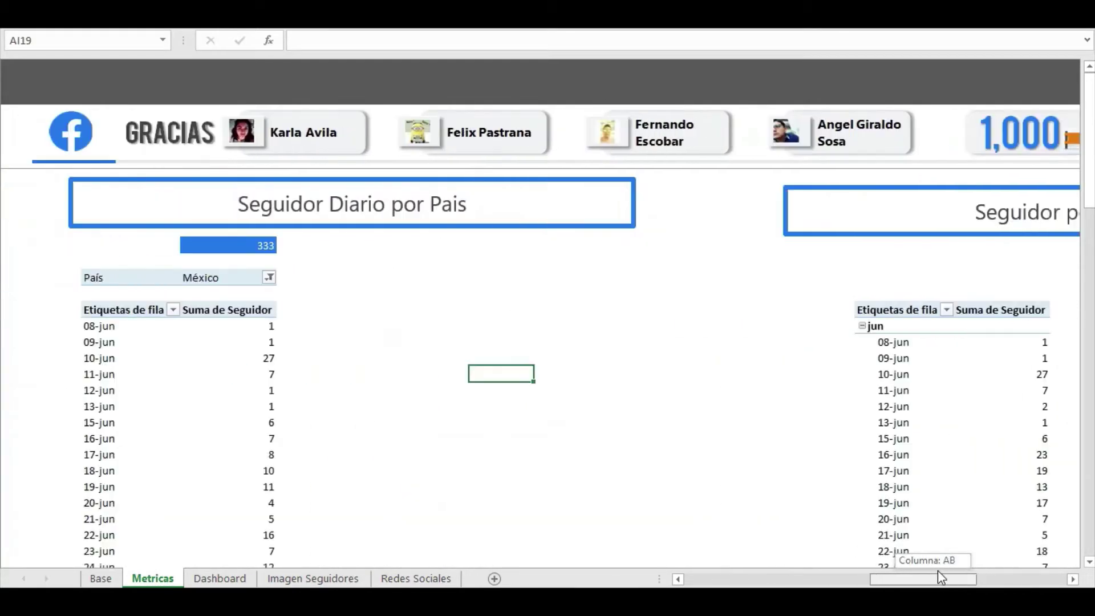
left_click(219, 578)
Scroll down the Dashboard through the PAIS, FAN DIARIO, CIUDAD, MUJER and HOMBRE charts
scroll(115, 275, "down", 1)
scroll(115, 276, "down", 1)
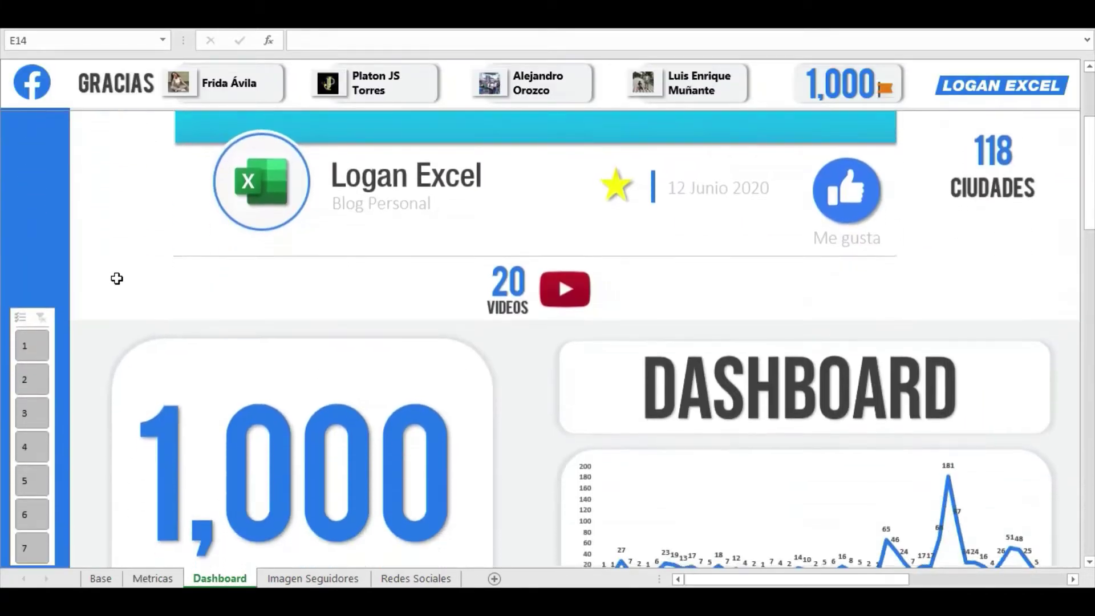
scroll(115, 278, "down", 2)
scroll(117, 281, "down", 1)
scroll(117, 281, "down", 1)
scroll(117, 282, "down", 1)
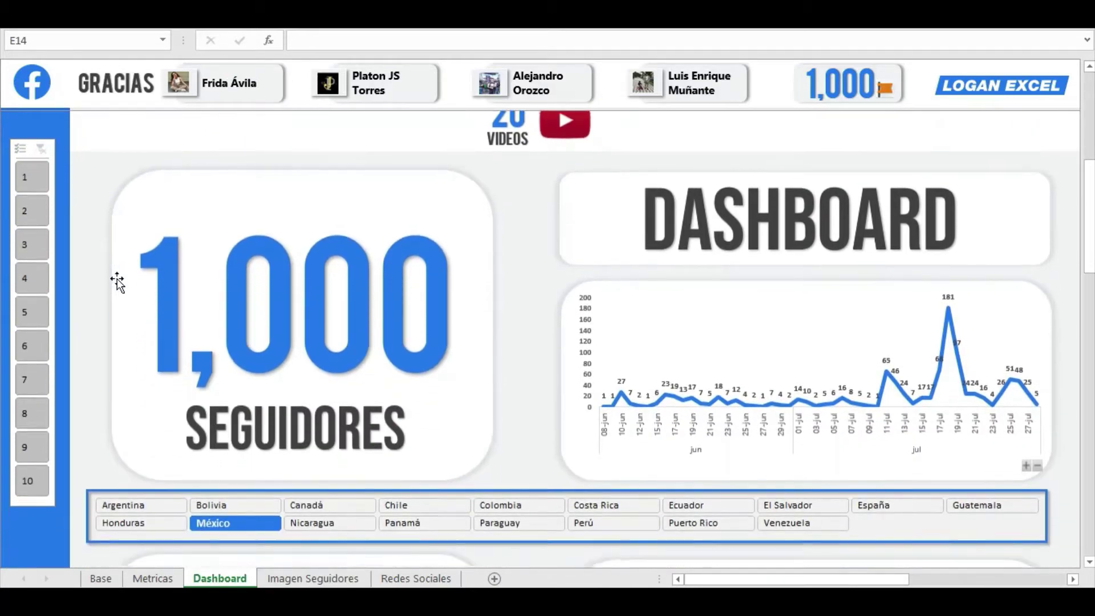
scroll(117, 281, "down", 2)
scroll(117, 282, "down", 1)
scroll(116, 281, "down", 2)
scroll(117, 280, "down", 1)
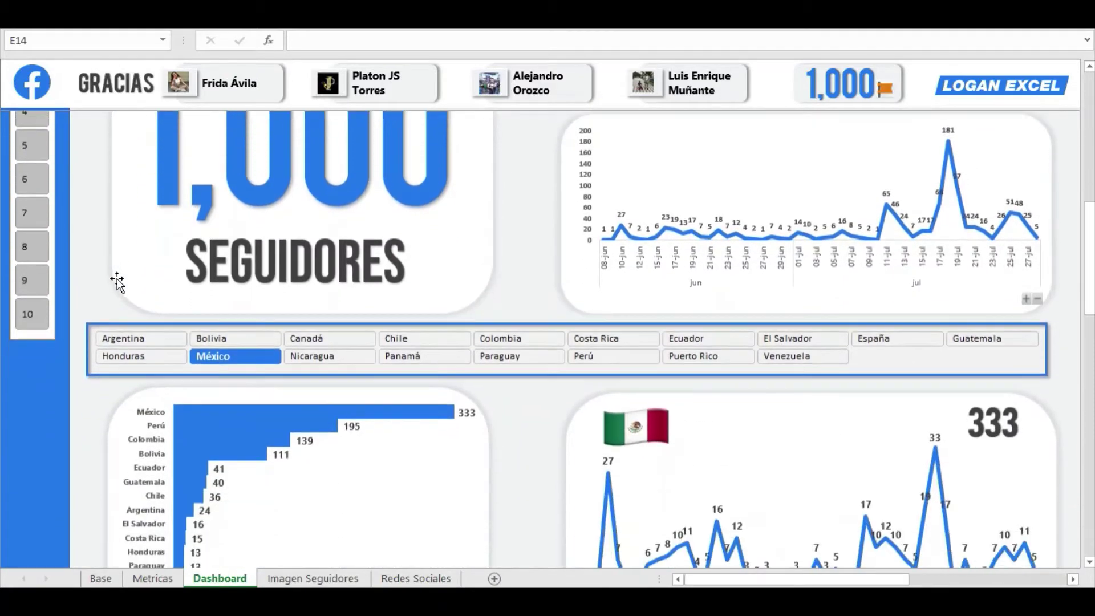
scroll(116, 280, "down", 1)
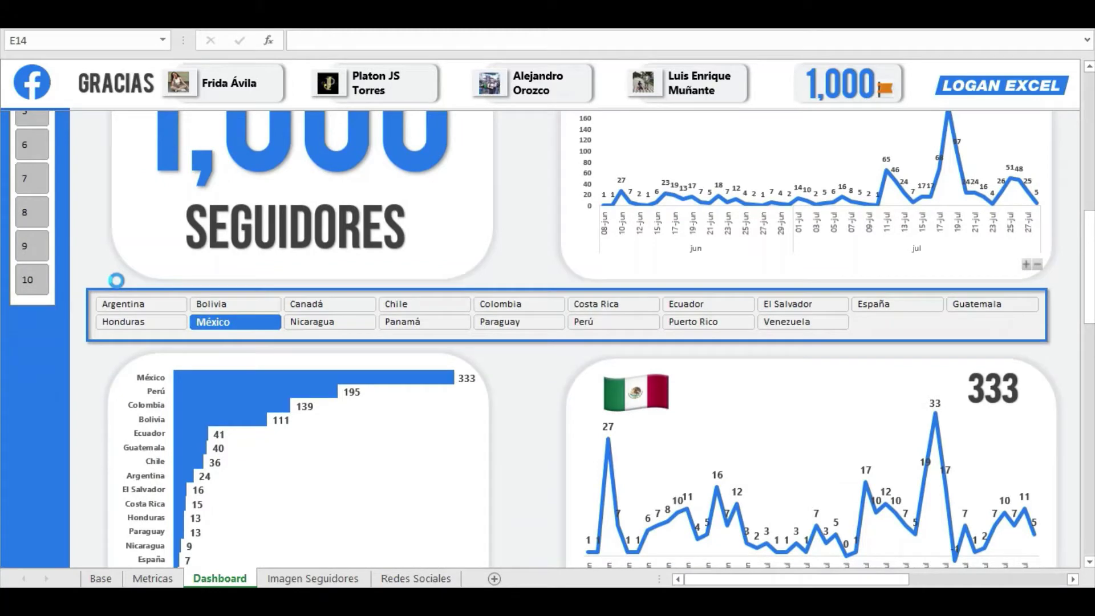
scroll(97, 355, "down", 2)
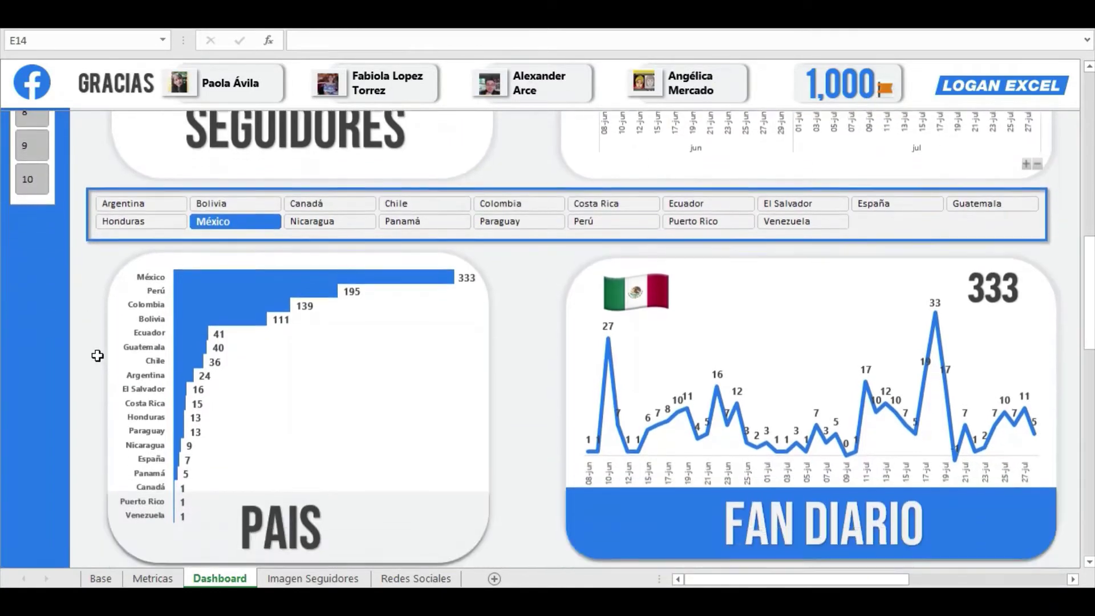
scroll(97, 356, "down", 1)
scroll(97, 355, "down", 2)
scroll(98, 355, "down", 2)
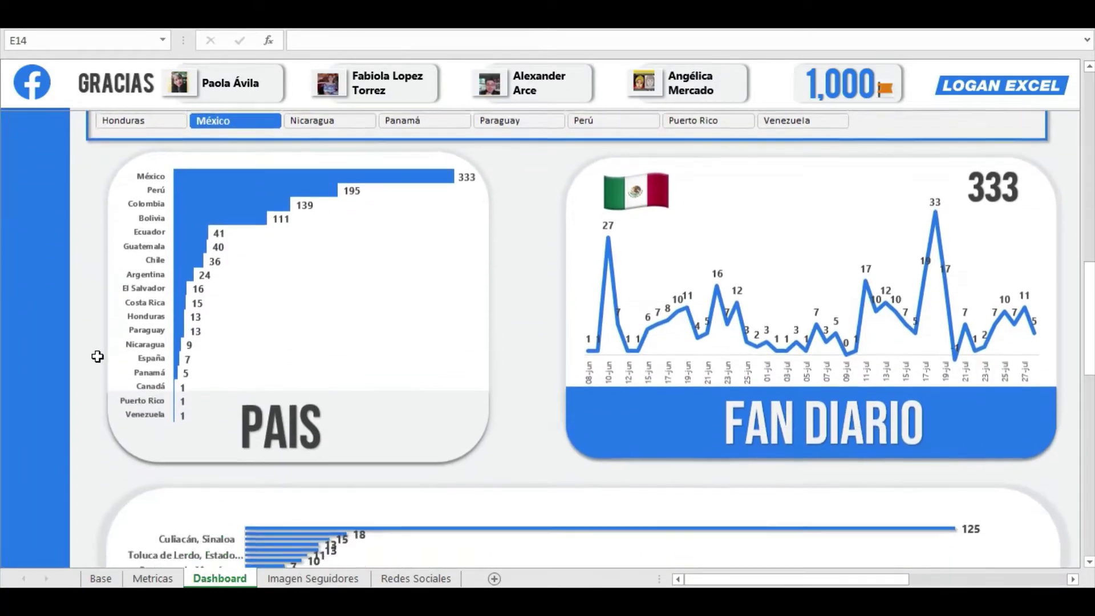
scroll(97, 357, "down", 3)
scroll(98, 357, "down", 3)
scroll(97, 357, "down", 2)
scroll(98, 358, "down", 2)
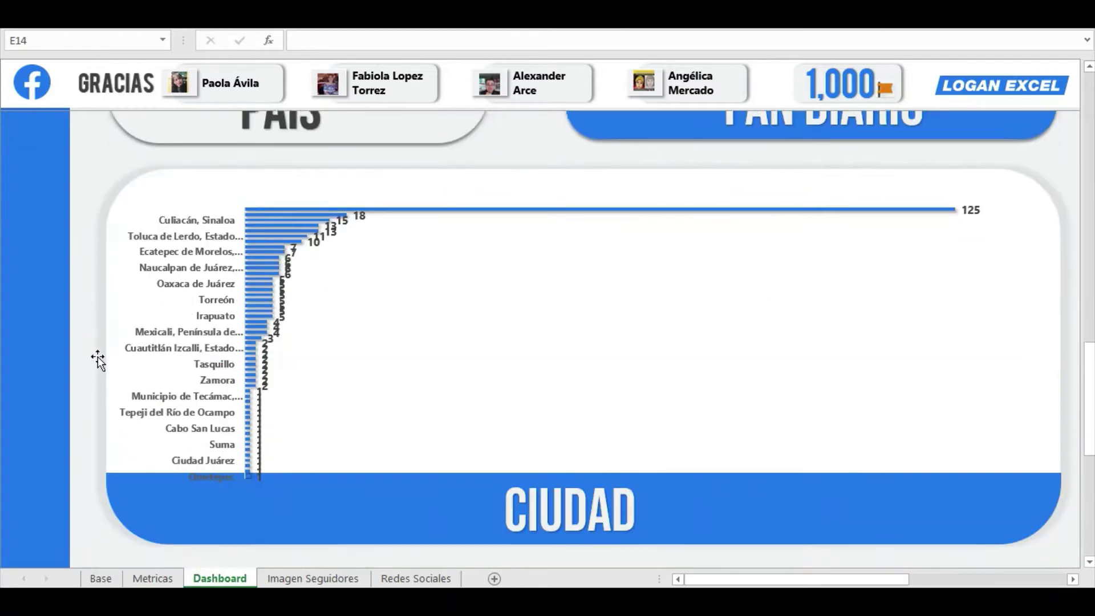
scroll(97, 357, "down", 4)
scroll(97, 357, "down", 2)
scroll(97, 357, "down", 1)
scroll(97, 357, "down", 1)
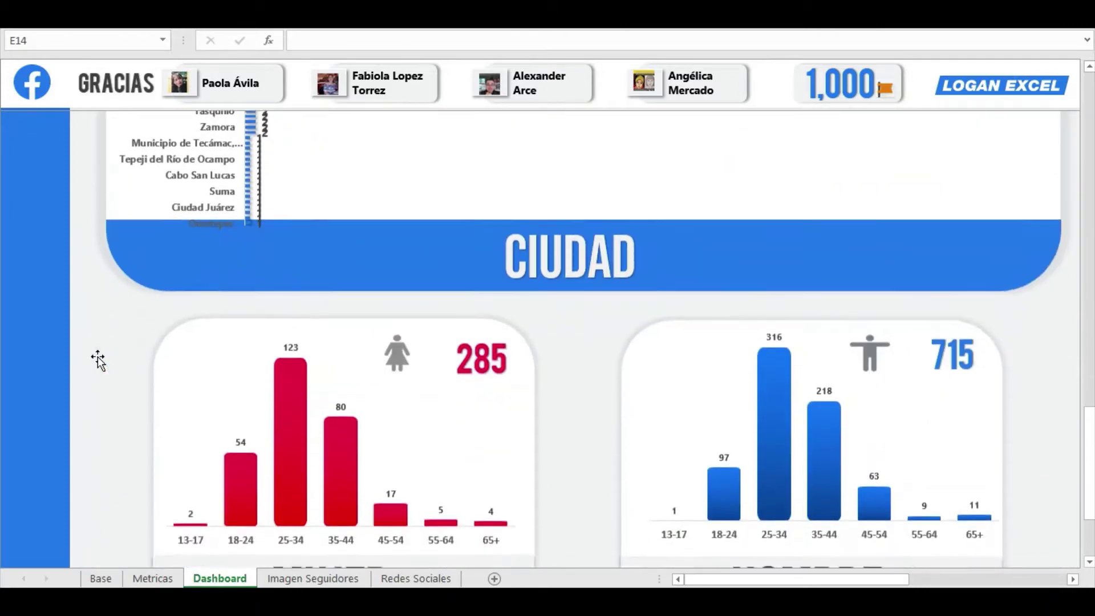
scroll(98, 356, "down", 1)
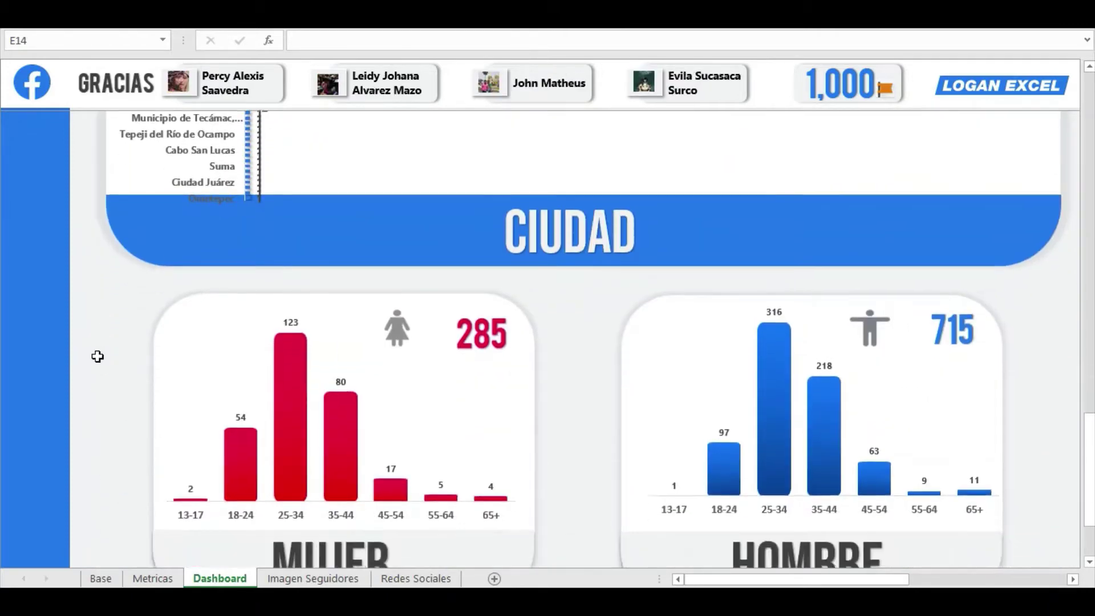
scroll(97, 357, "down", 1)
scroll(98, 357, "down", 1)
Scroll back up toward the top of the Dashboard
scroll(98, 356, "up", 1)
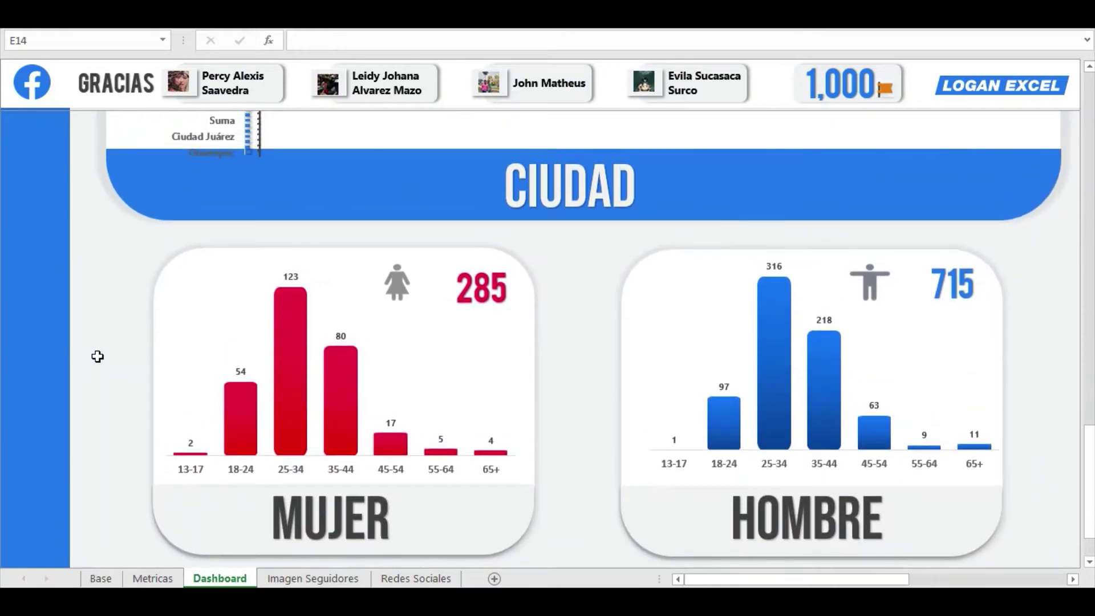
scroll(97, 357, "up", 1)
scroll(98, 357, "up", 3)
scroll(97, 354, "up", 2)
scroll(95, 346, "up", 4)
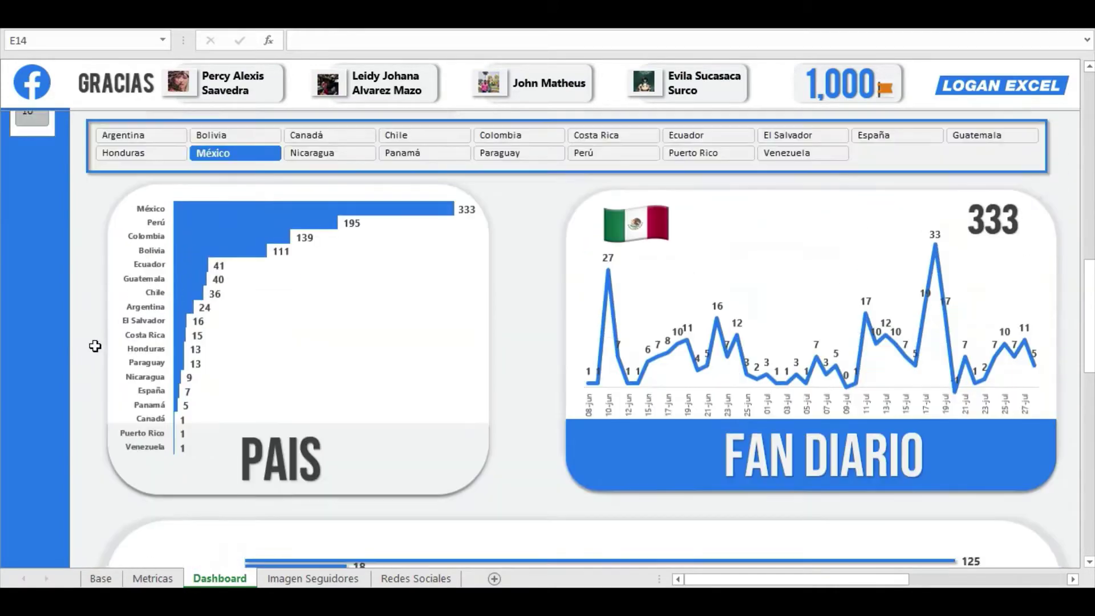
scroll(95, 346, "up", 3)
scroll(93, 347, "up", 3)
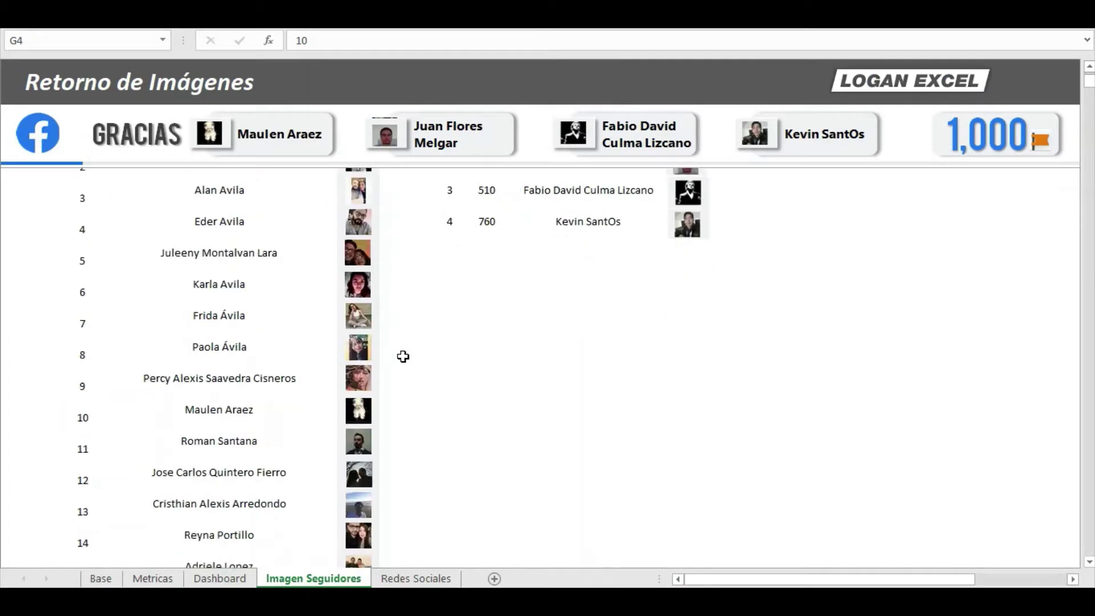
Scroll down the Imagen Seguidores list of numbered followers beside their profile photos
scroll(403, 357, "down", 1)
scroll(402, 356, "down", 1)
scroll(402, 356, "down", 1)
scroll(414, 363, "down", 15)
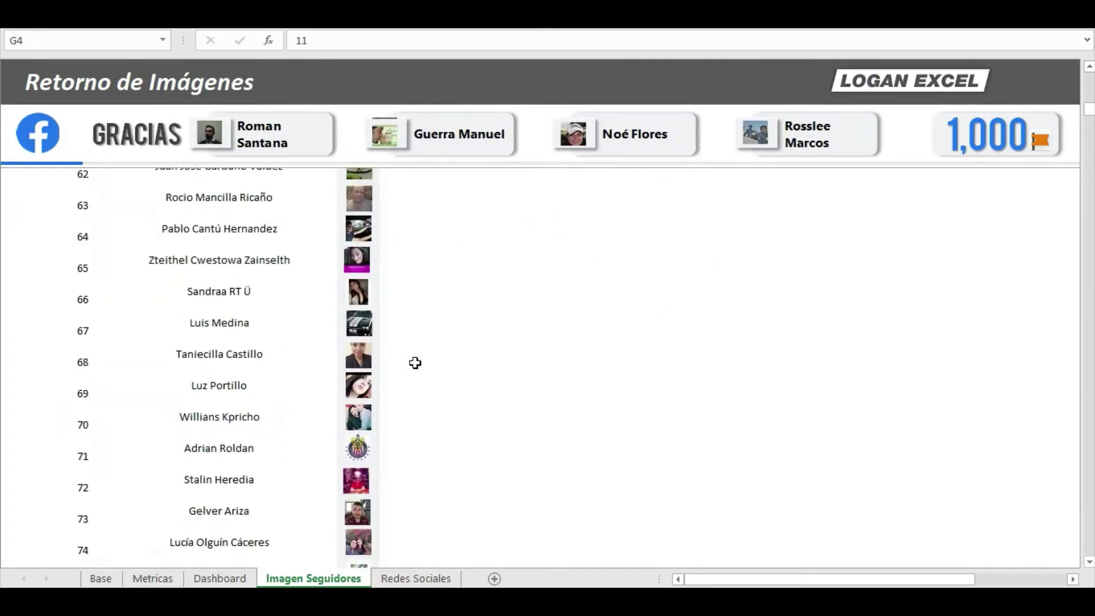
scroll(415, 364, "down", 2)
scroll(416, 361, "down", 2)
scroll(415, 361, "down", 3)
scroll(422, 364, "down", 7)
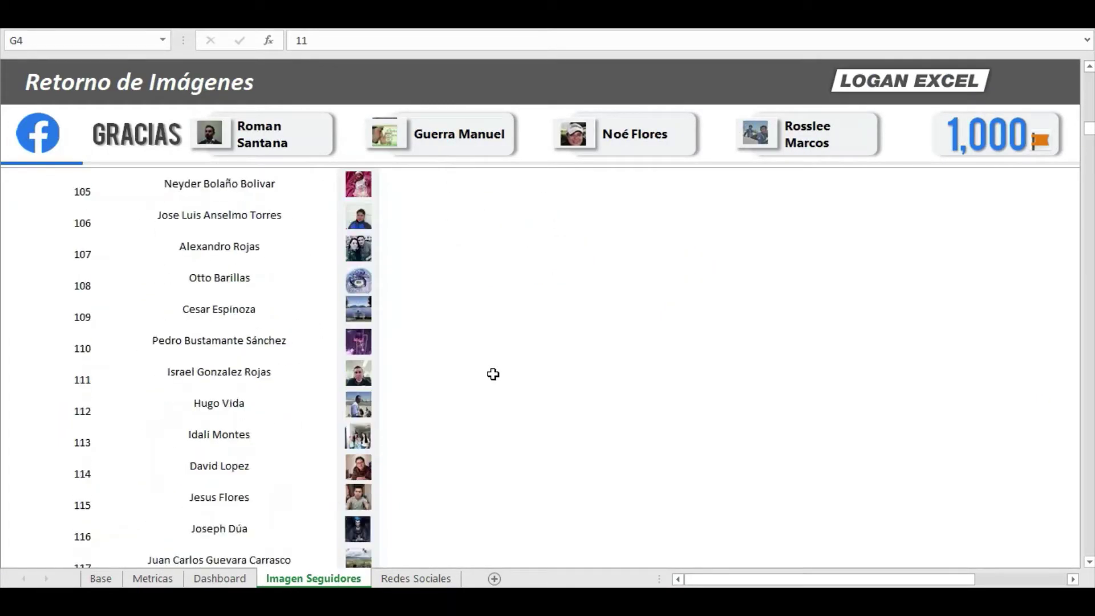
scroll(492, 376, "down", 4)
scroll(492, 376, "down", 8)
scroll(493, 376, "down", 7)
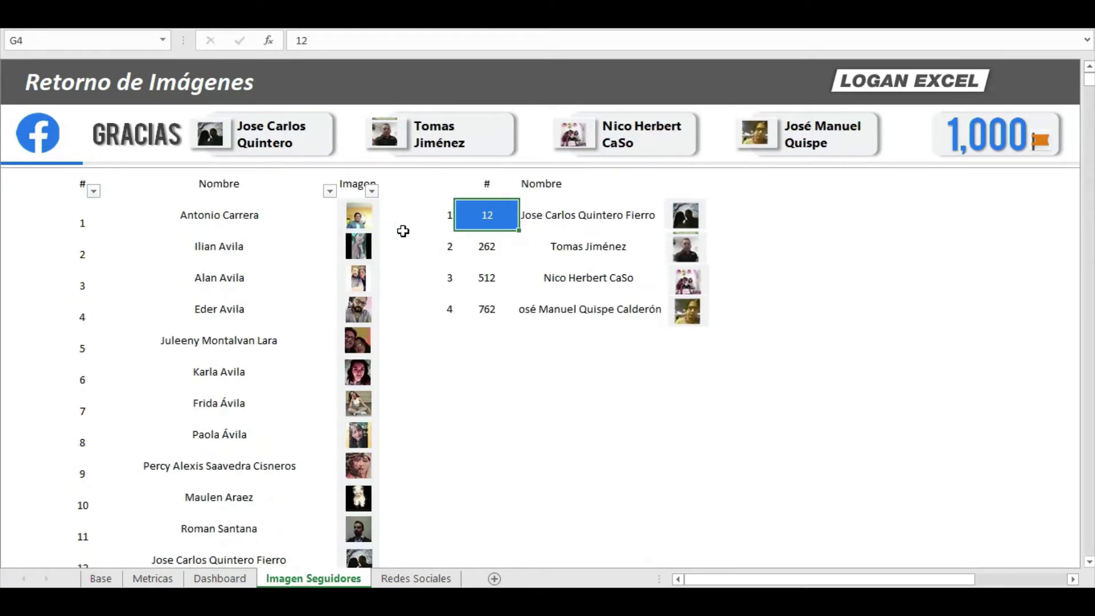
Switch to Redes Sociales and scroll over its social-media icons and video thumbnails
key("ctrl+Page_Down")
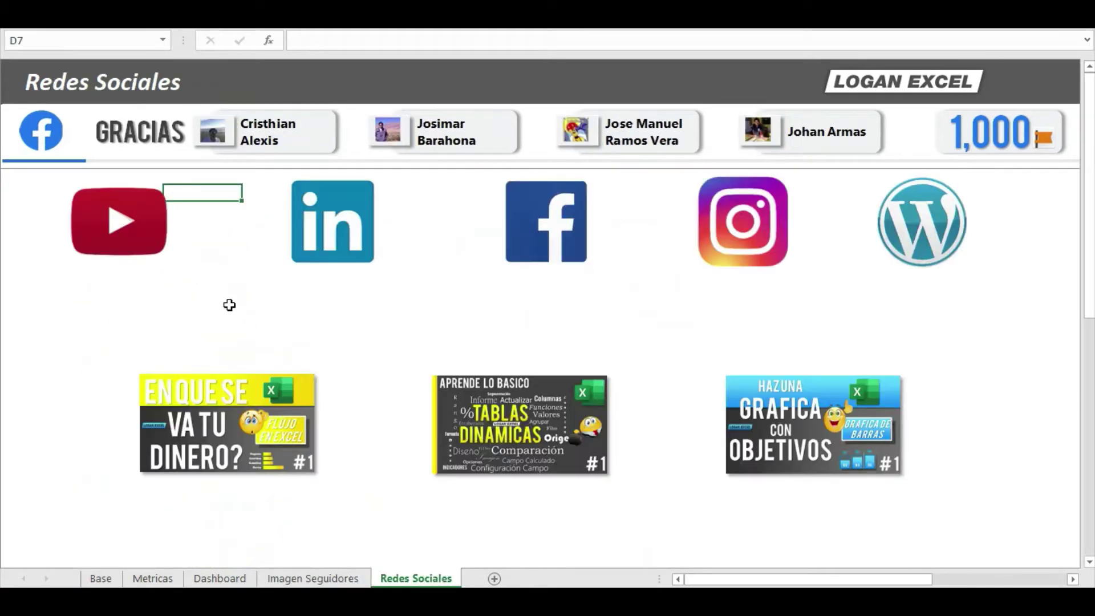
scroll(229, 305, "down", 1)
scroll(229, 306, "down", 1)
scroll(230, 308, "down", 1)
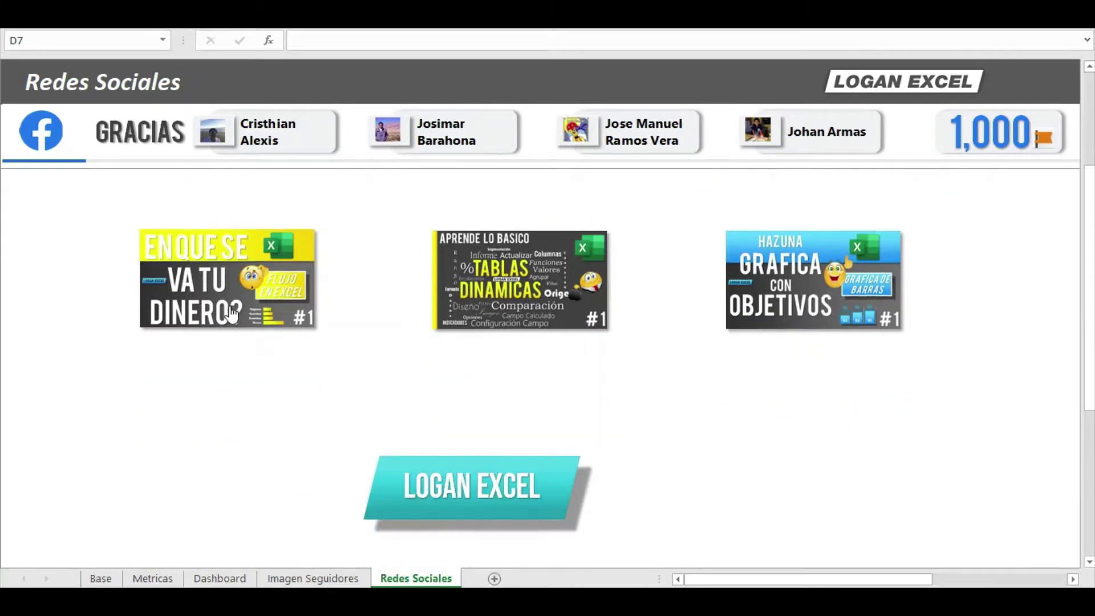
scroll(231, 314, "down", 1)
scroll(231, 314, "up", 2)
scroll(233, 315, "up", 1)
scroll(233, 316, "up", 1)
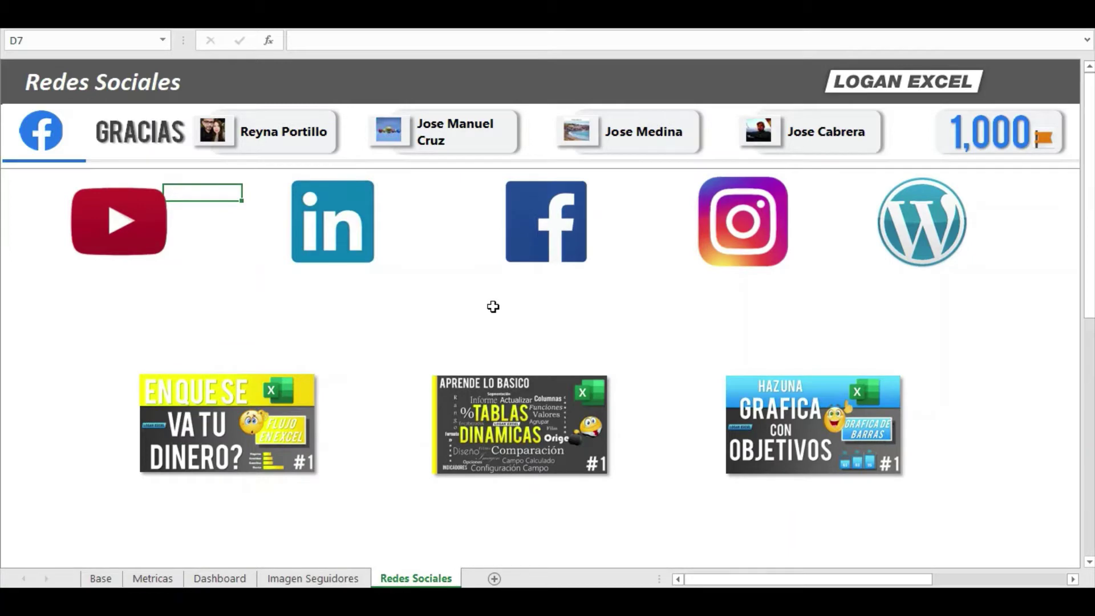
scroll(494, 307, "down", 1)
scroll(493, 307, "down", 1)
scroll(493, 306, "down", 1)
scroll(494, 307, "down", 1)
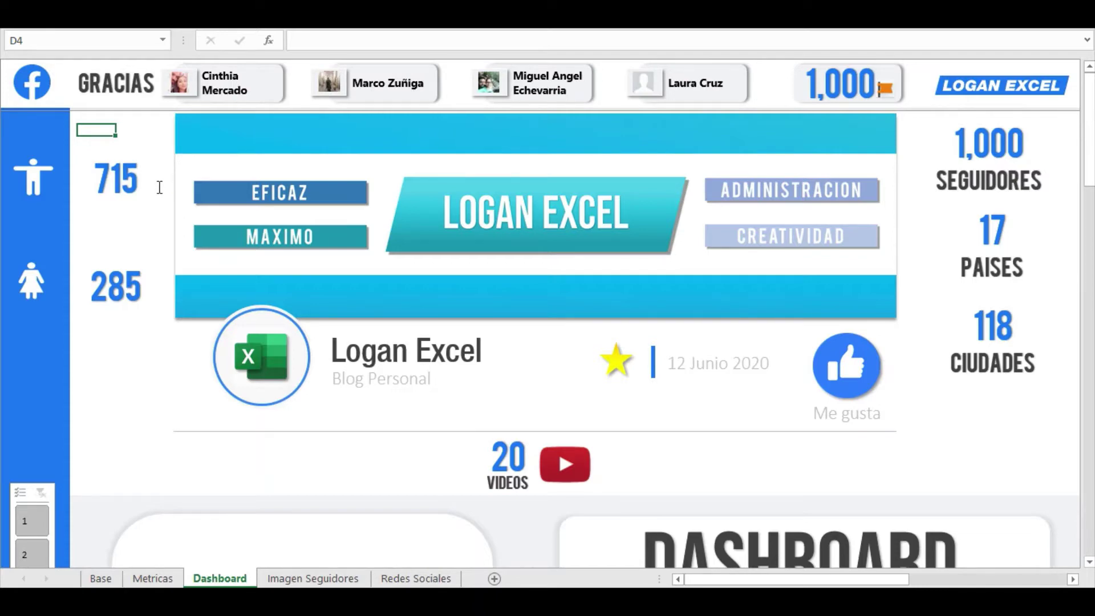
scroll(160, 202, "down", 1)
scroll(161, 202, "up", 1)
scroll(160, 203, "down", 1)
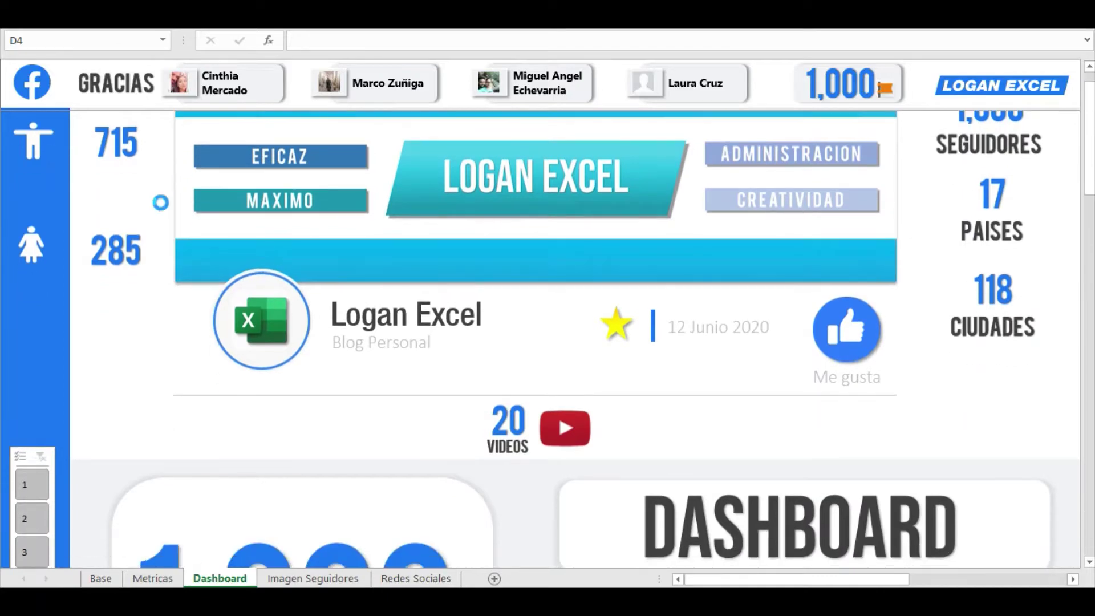
scroll(161, 203, "up", 1)
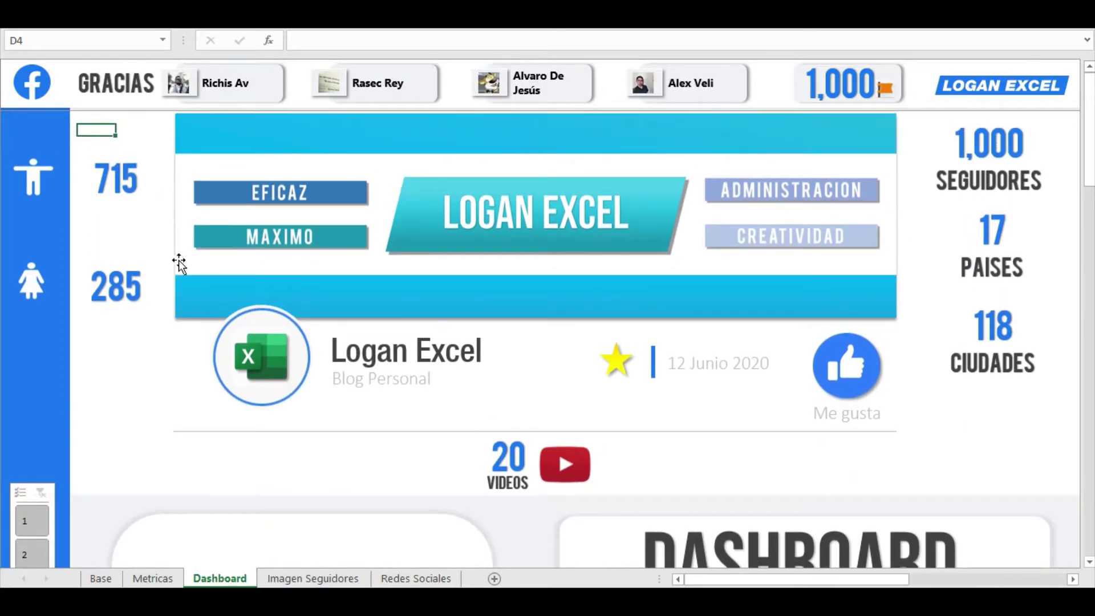
scroll(215, 331, "down", 1)
scroll(216, 332, "up", 1)
scroll(342, 397, "down", 1)
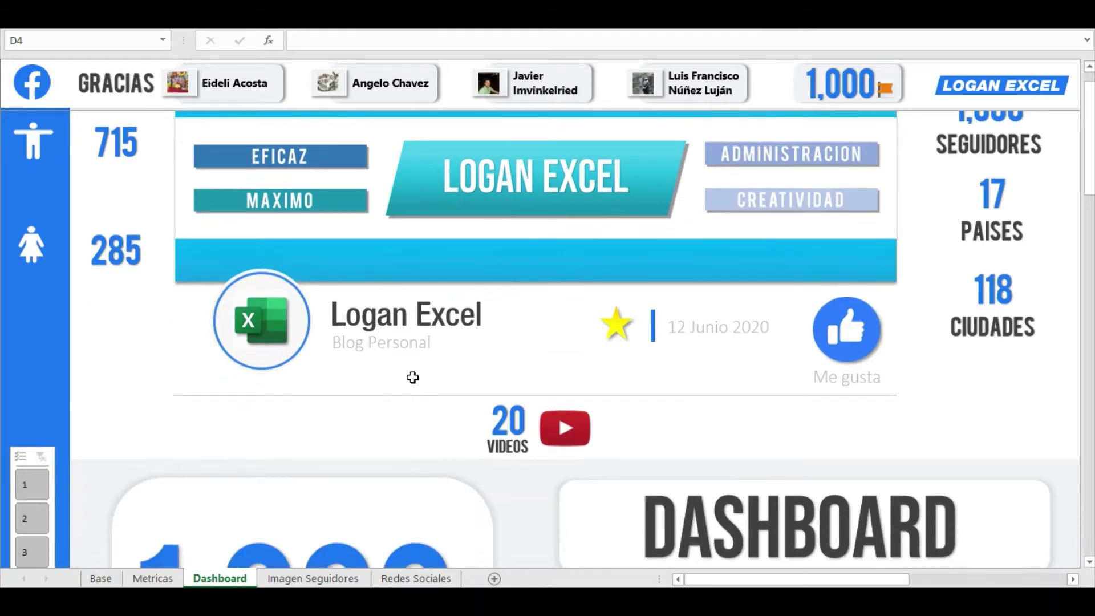
scroll(166, 377, "up", 1)
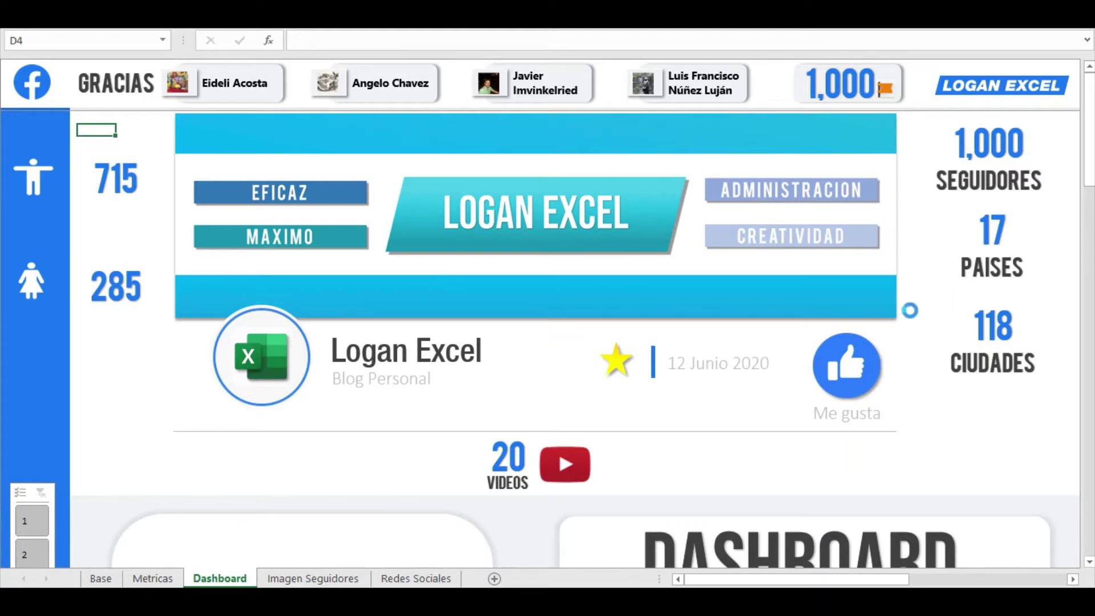
scroll(922, 329, "down", 1)
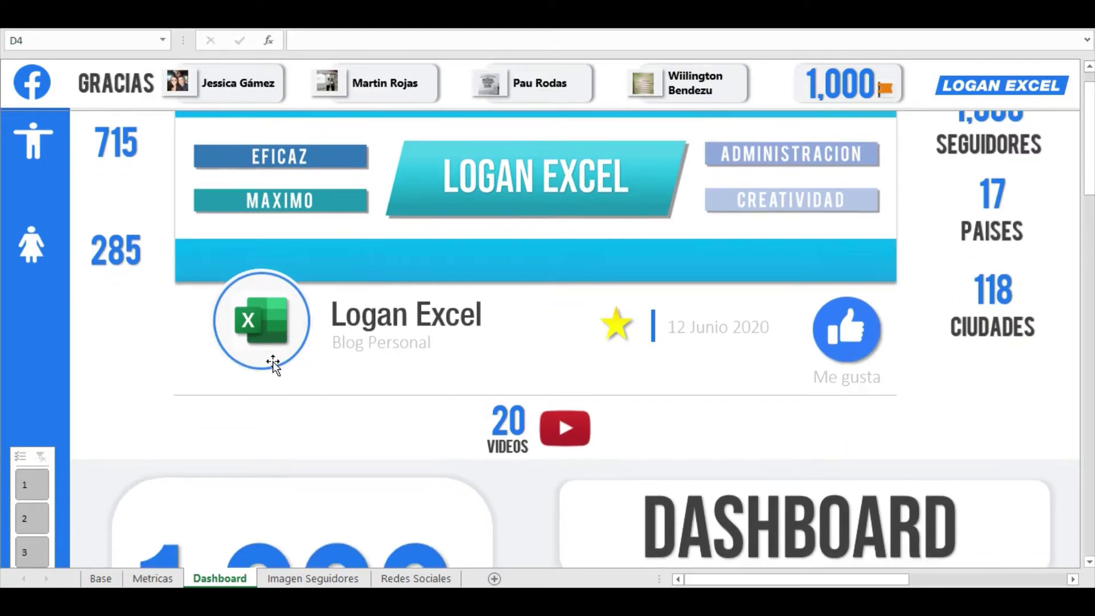
scroll(294, 362, "down", 1)
scroll(331, 358, "down", 2)
scroll(332, 358, "down", 1)
scroll(264, 351, "down", 1)
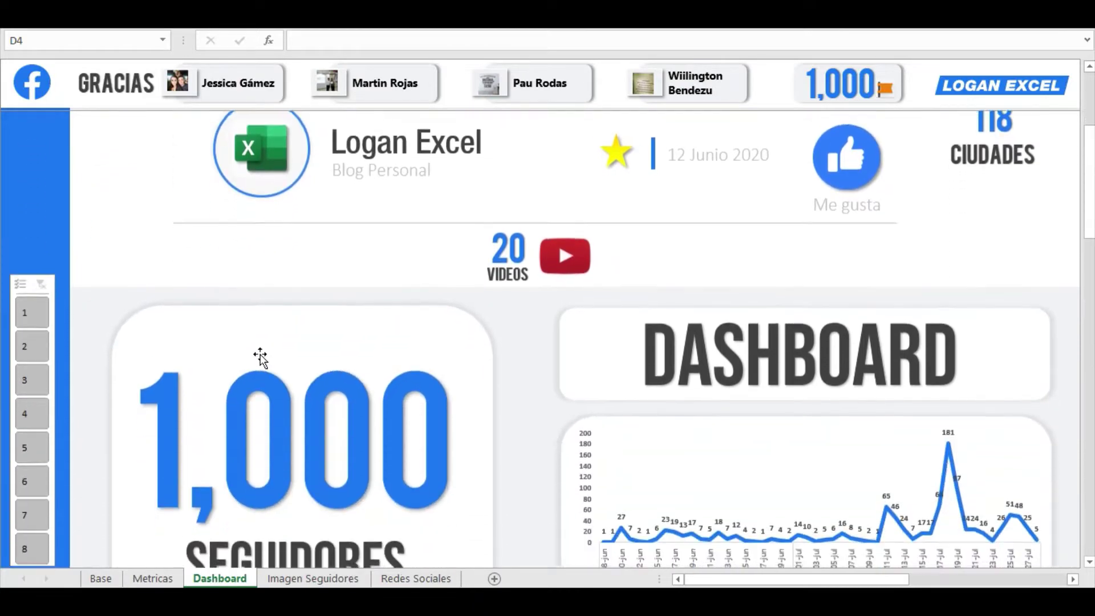
scroll(262, 354, "down", 1)
scroll(259, 354, "down", 1)
scroll(280, 352, "down", 1)
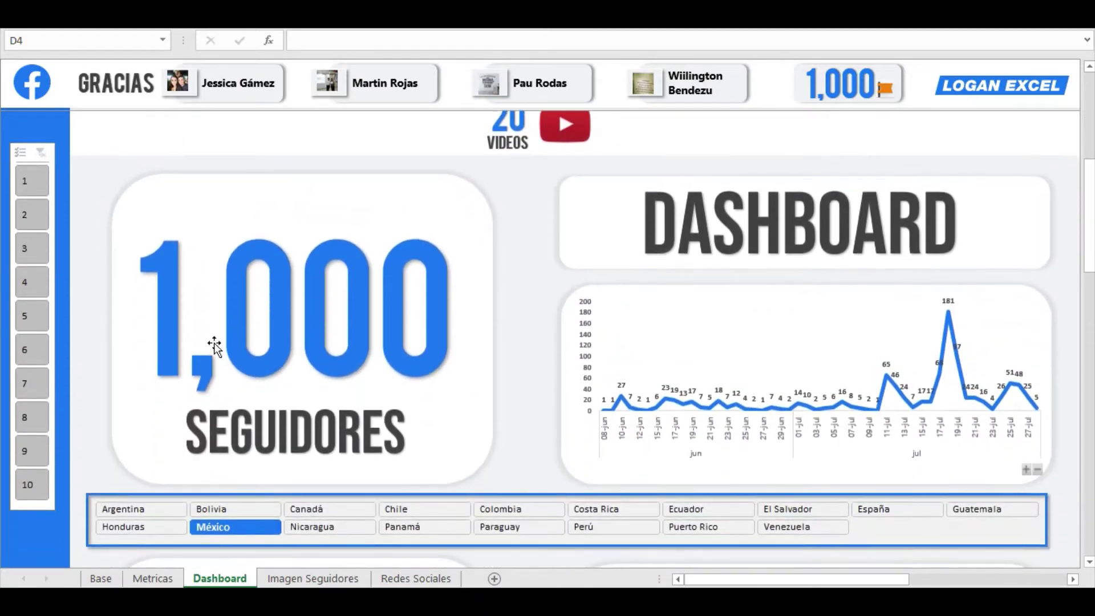
scroll(282, 352, "down", 1)
scroll(281, 352, "down", 1)
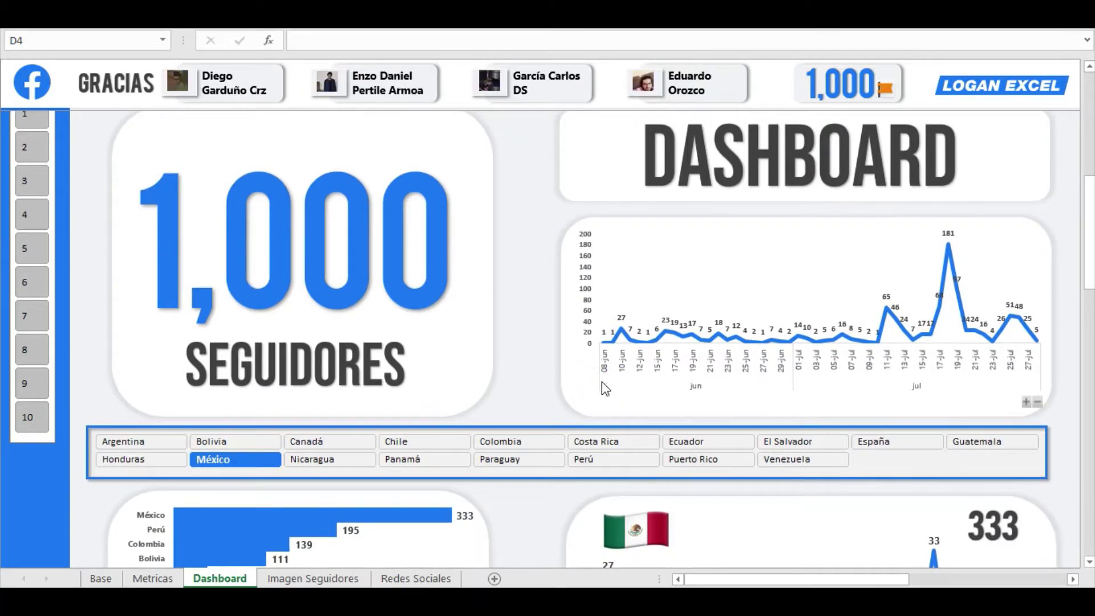
scroll(602, 382, "up", 1)
scroll(601, 382, "up", 5)
scroll(601, 382, "up", 1)
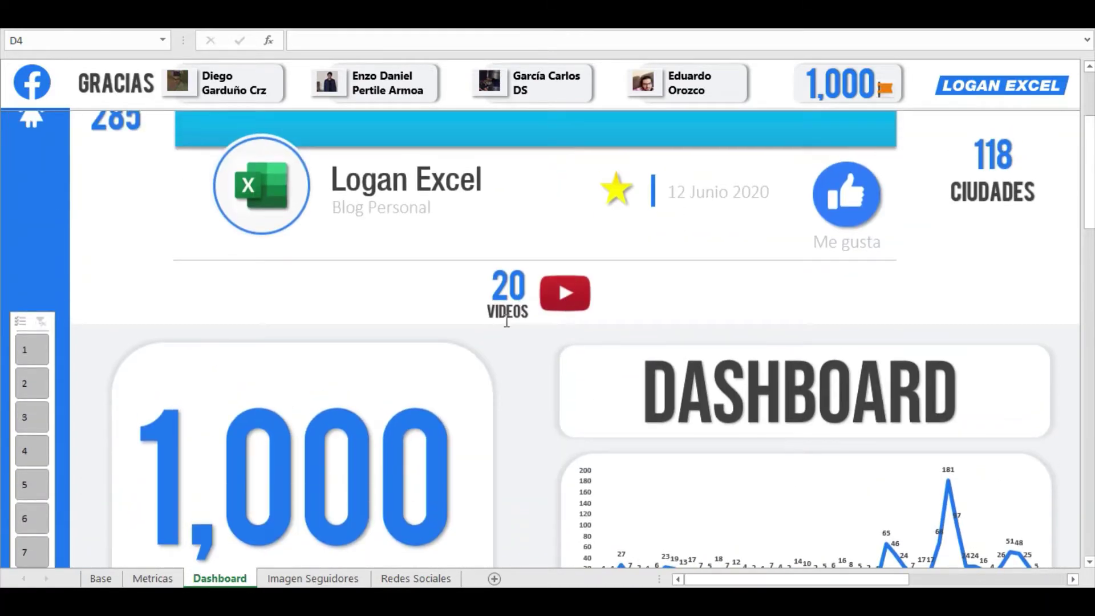
scroll(506, 321, "down", 3)
scroll(520, 345, "down", 2)
scroll(616, 362, "down", 2)
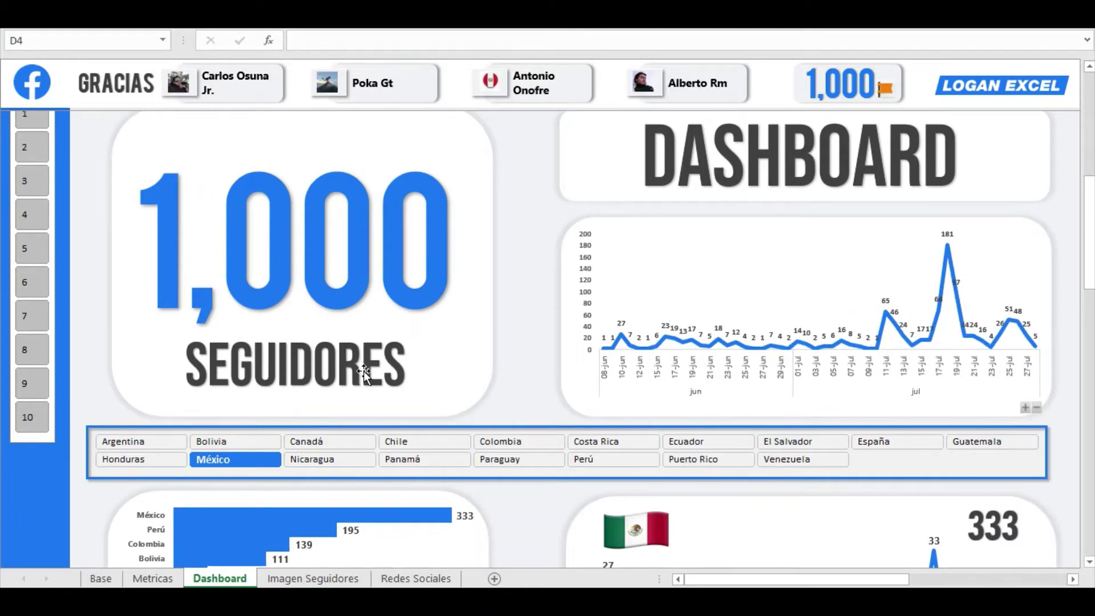
scroll(503, 378, "down", 3)
scroll(501, 370, "down", 3)
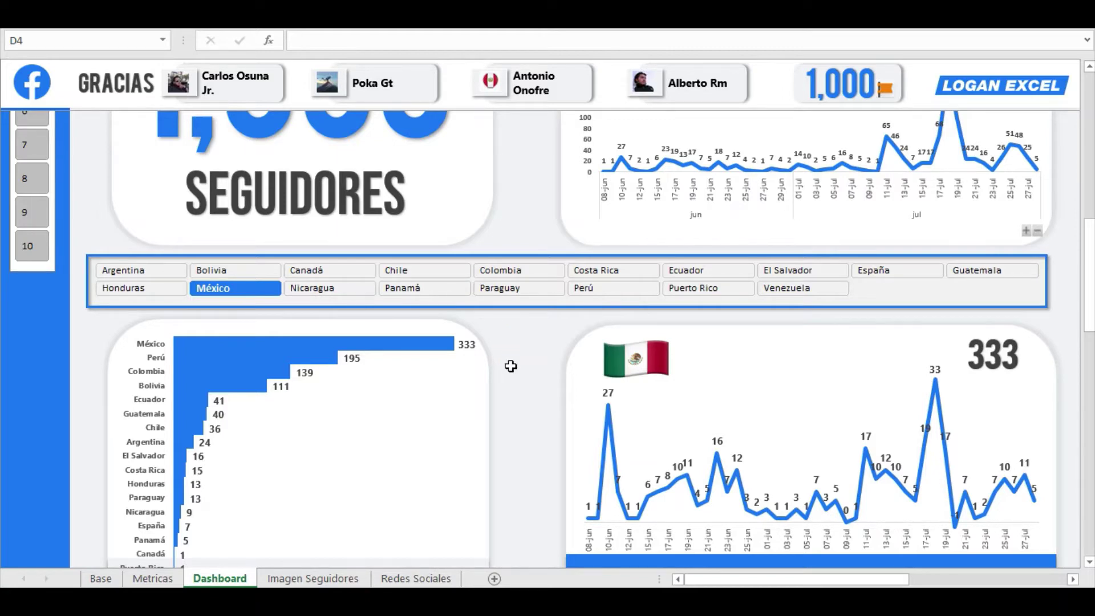
scroll(511, 366, "down", 2)
scroll(511, 366, "down", 1)
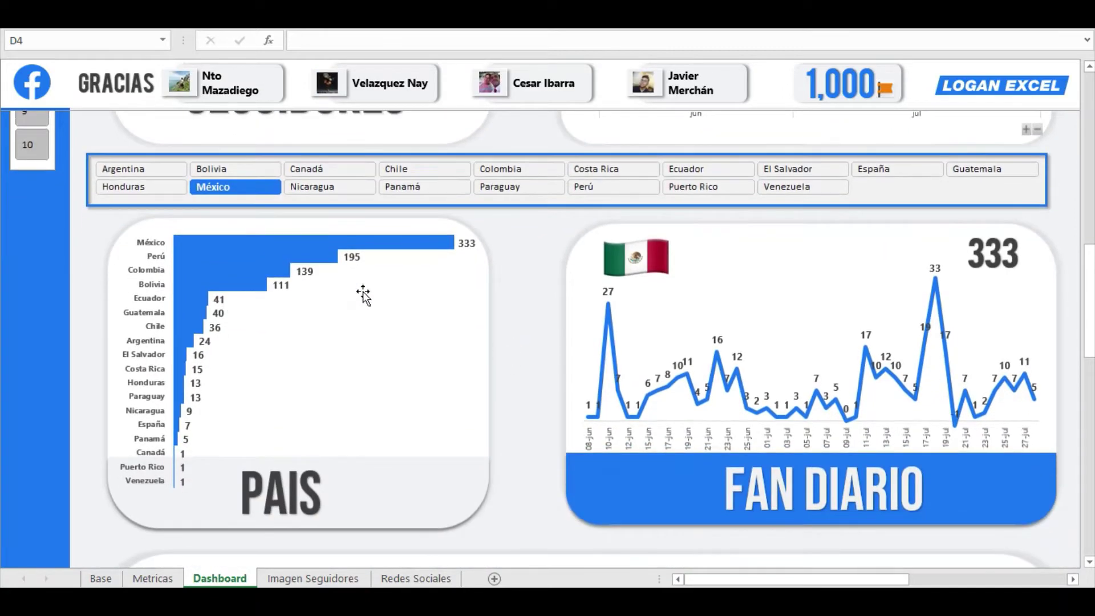
scroll(585, 441, "down", 1)
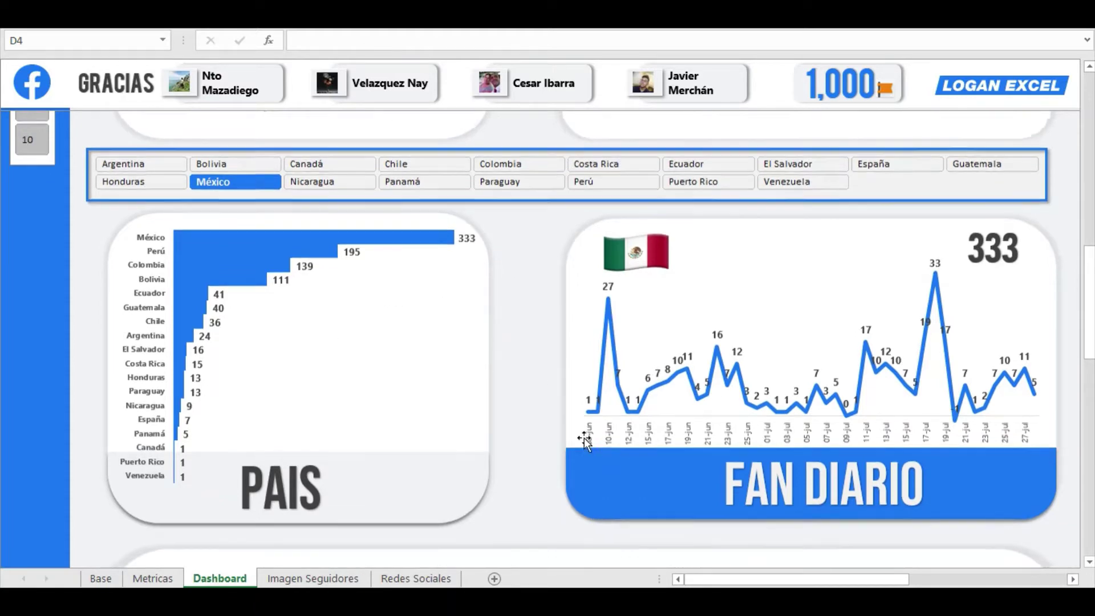
scroll(584, 440, "down", 1)
scroll(592, 426, "down", 1)
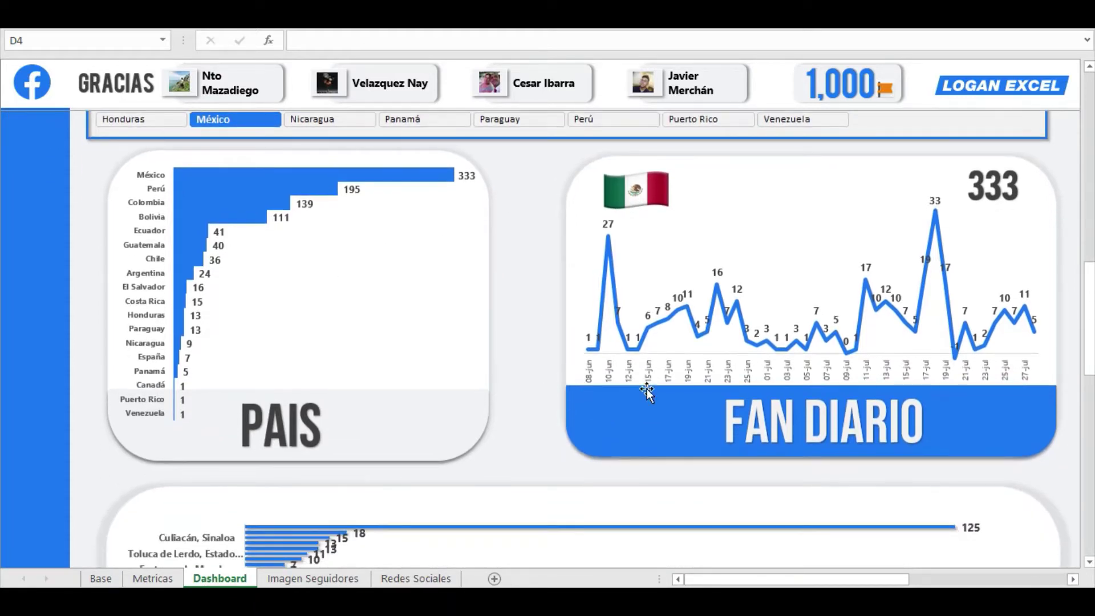
scroll(540, 381, "down", 1)
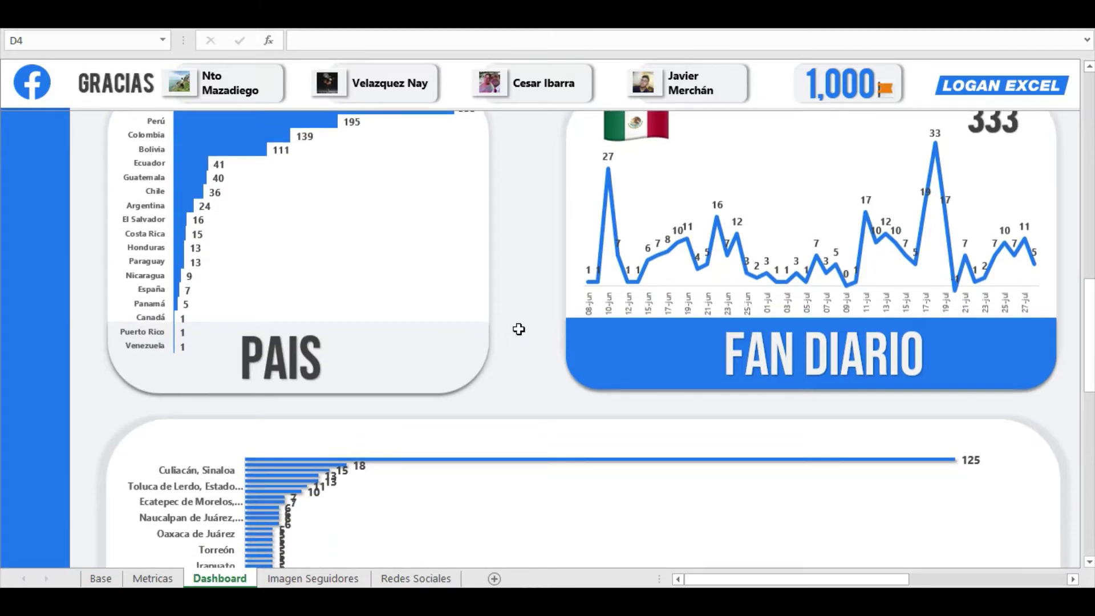
scroll(519, 329, "down", 3)
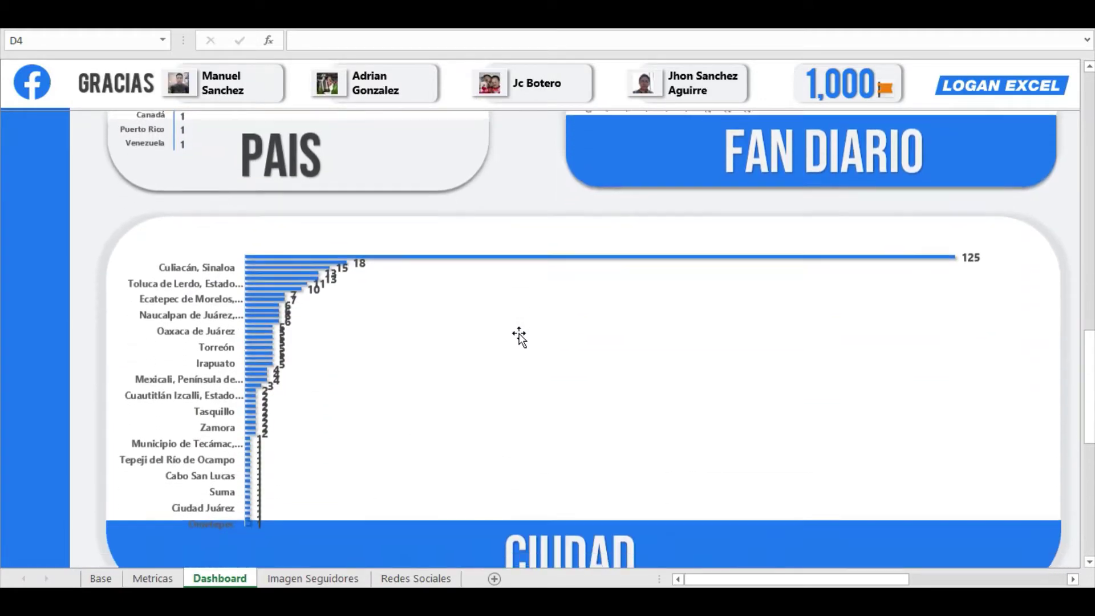
scroll(520, 337, "down", 1)
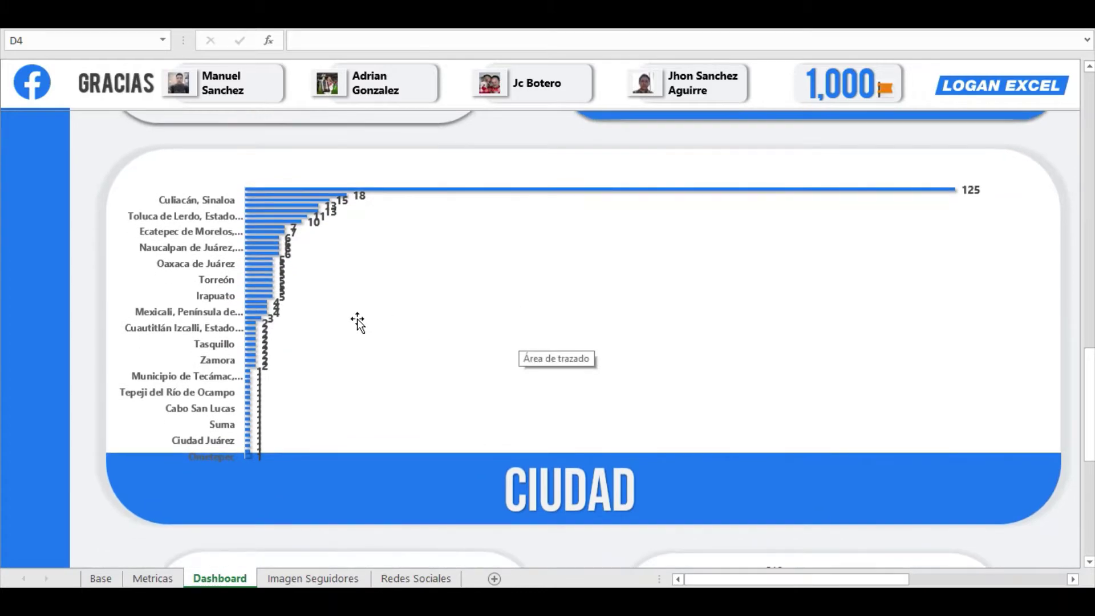
scroll(265, 315, "up", 1)
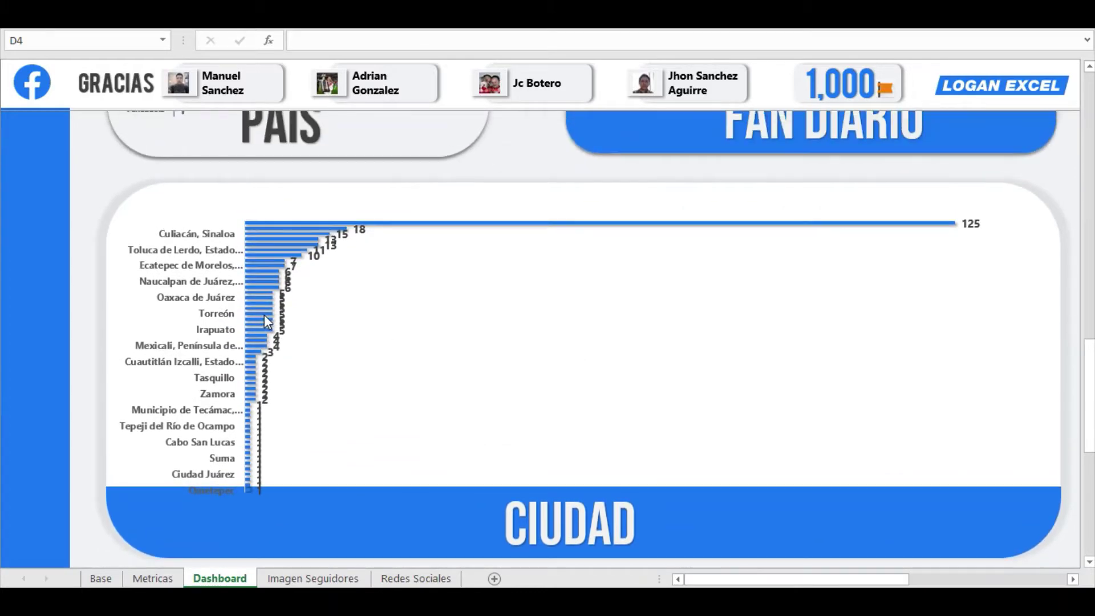
scroll(264, 314, "up", 1)
scroll(265, 315, "up", 1)
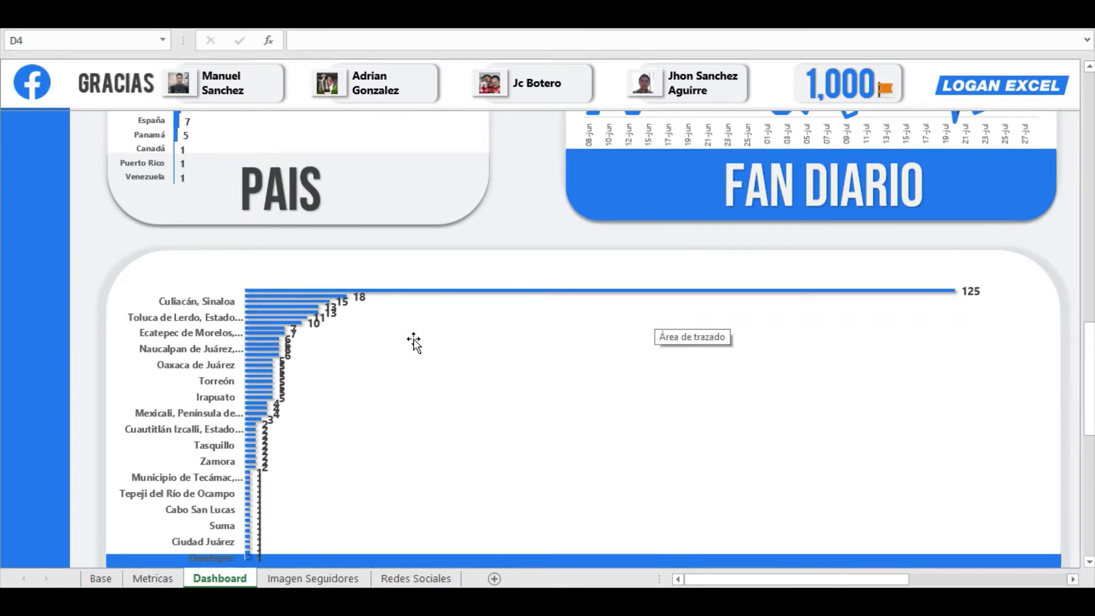
scroll(414, 343, "down", 3)
scroll(416, 342, "down", 1)
scroll(417, 342, "down", 2)
scroll(437, 337, "down", 2)
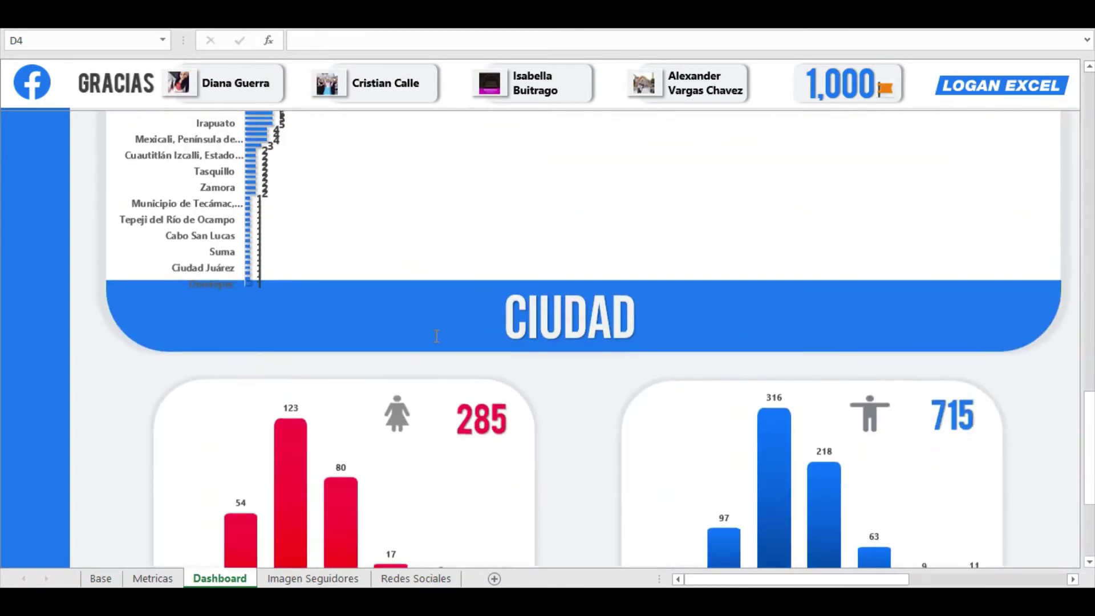
scroll(562, 328, "down", 2)
scroll(567, 328, "down", 1)
scroll(568, 329, "down", 1)
scroll(569, 329, "down", 1)
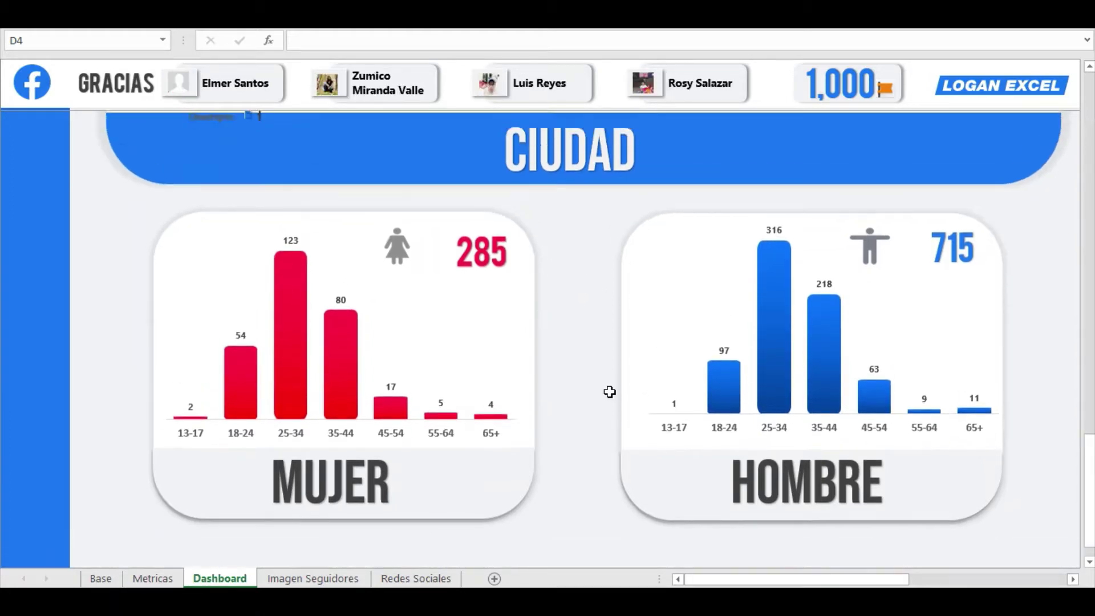
scroll(610, 392, "up", 5)
scroll(609, 392, "up", 2)
scroll(610, 393, "up", 4)
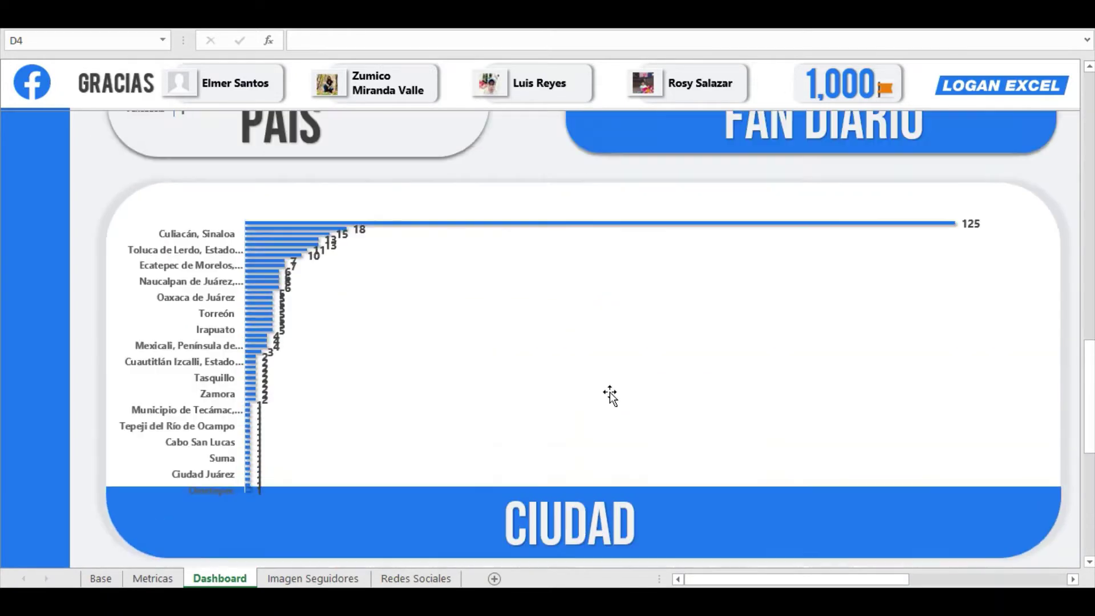
scroll(605, 393, "up", 2)
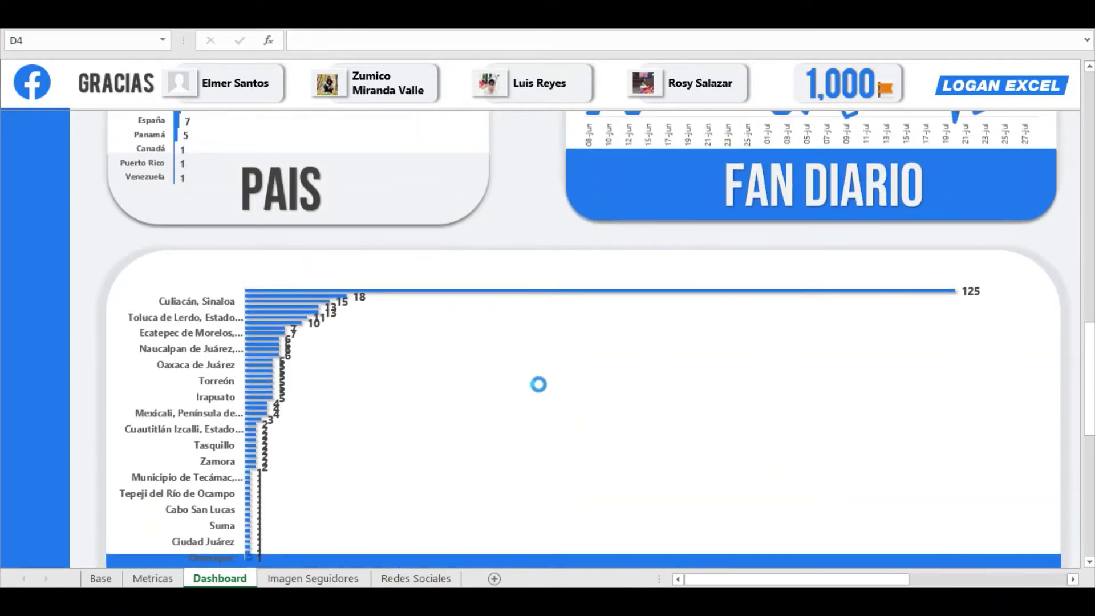
scroll(528, 383, "up", 4)
Scroll up to the top of the Dashboard
scroll(524, 382, "up", 2)
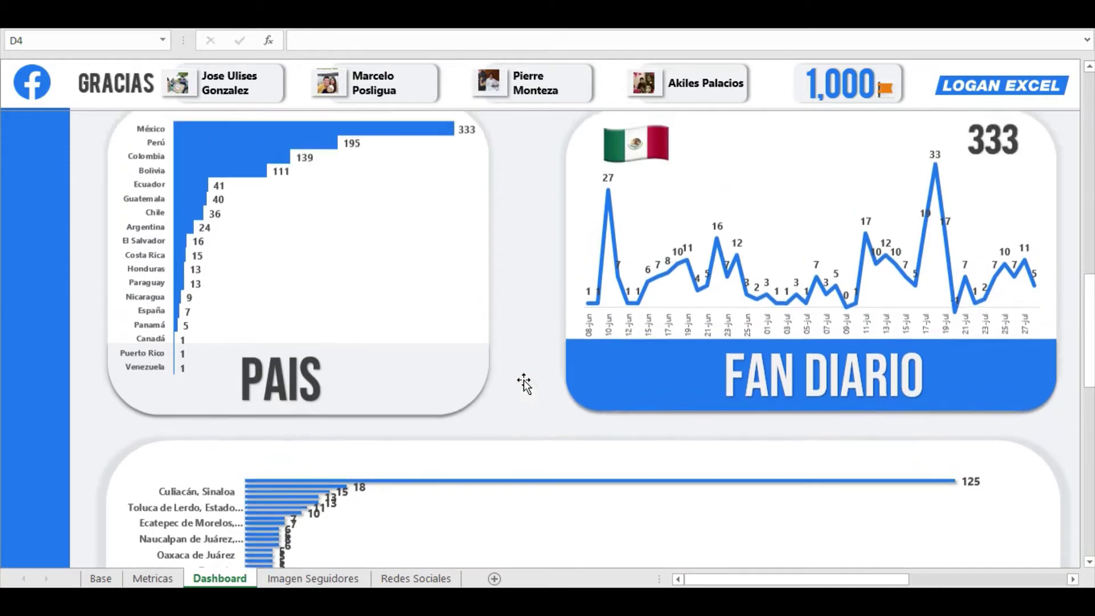
scroll(524, 382, "up", 1)
scroll(524, 384, "up", 2)
scroll(524, 384, "up", 2)
scroll(524, 384, "up", 2)
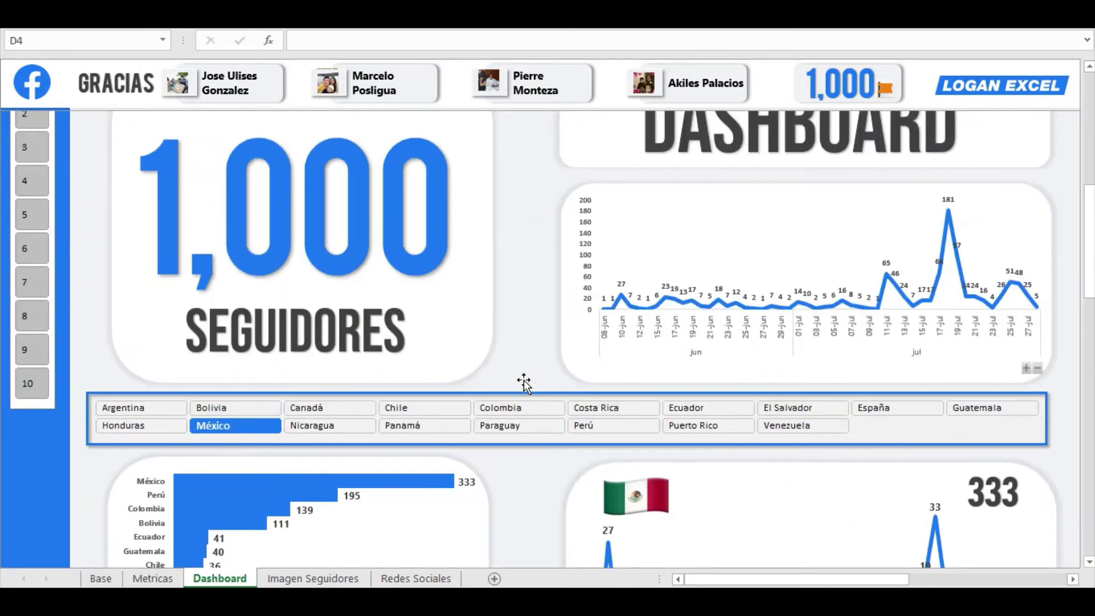
scroll(524, 384, "up", 2)
scroll(524, 384, "up", 2)
scroll(523, 383, "up", 2)
scroll(524, 382, "up", 2)
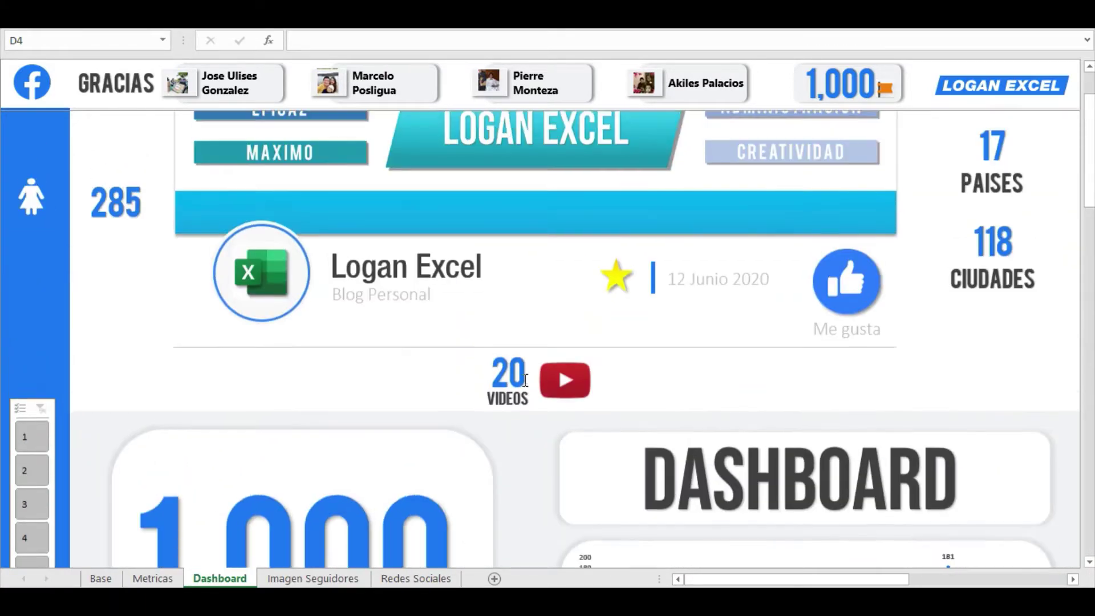
scroll(525, 380, "up", 2)
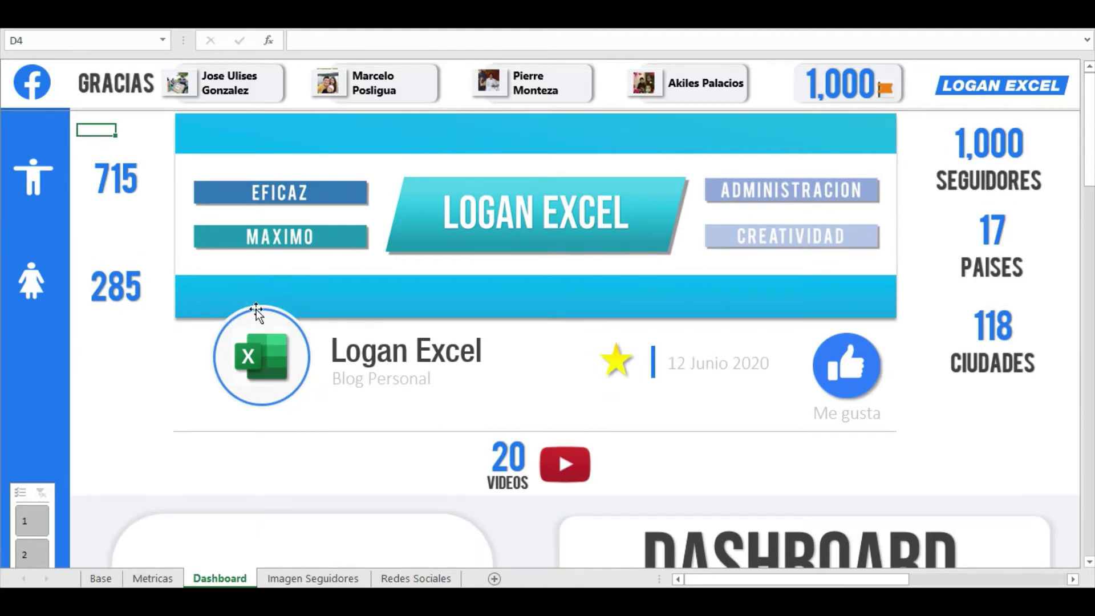
Browse the Dashboard charts once more, then switch back to the Metricas pivot tables
scroll(256, 312, "down", 3)
scroll(237, 313, "down", 2)
scroll(142, 344, "down", 1)
scroll(69, 340, "down", 1)
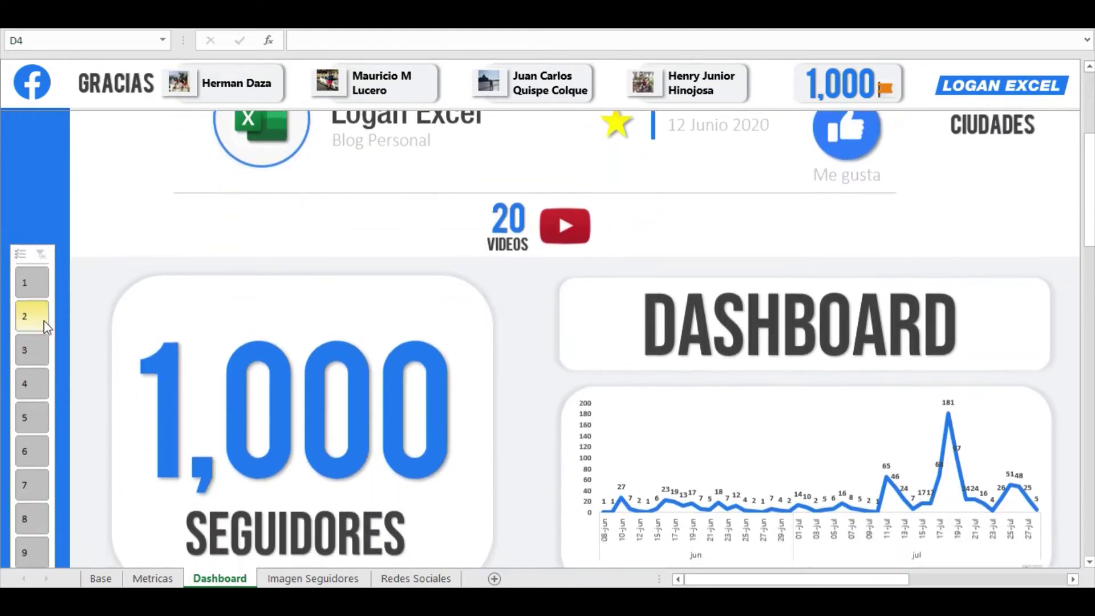
scroll(46, 326, "down", 1)
scroll(41, 317, "down", 1)
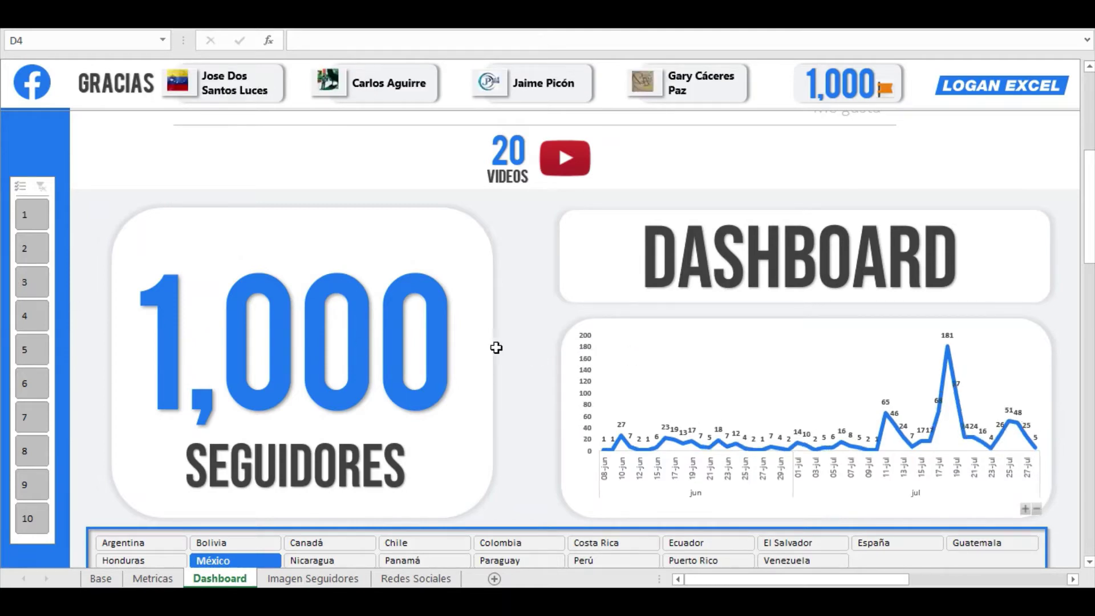
scroll(355, 310, "up", 1)
scroll(139, 288, "up", 3)
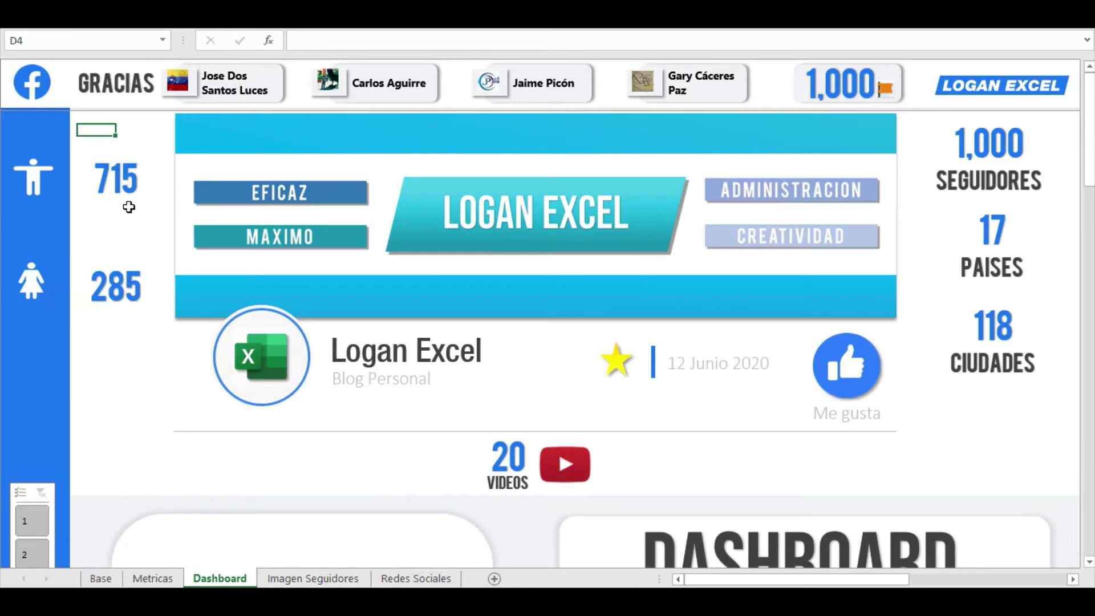
key("ctrl+Page_Up")
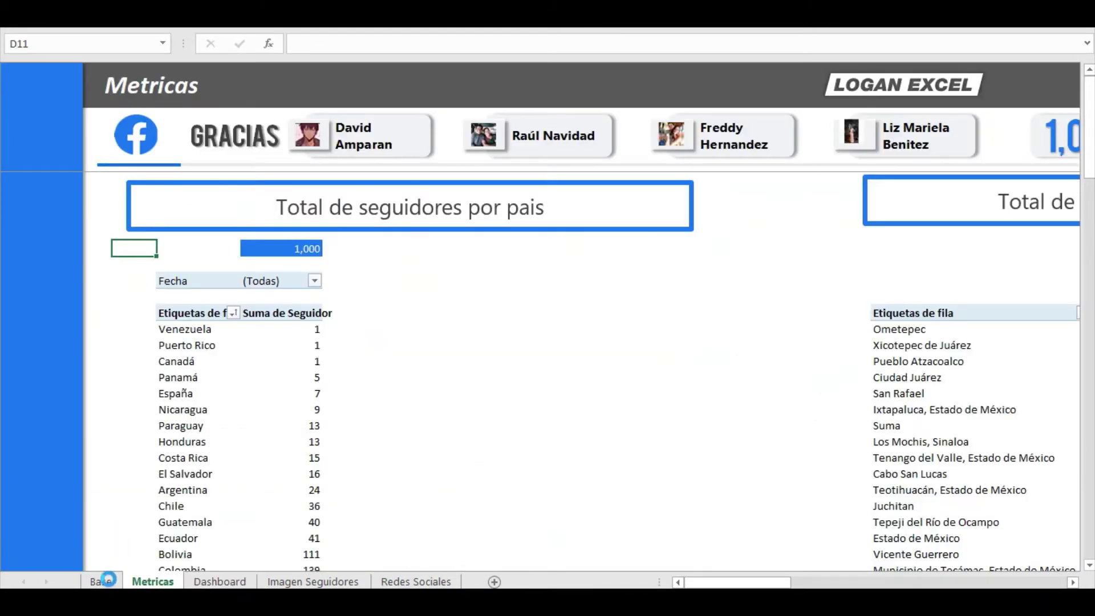
left_click(101, 581)
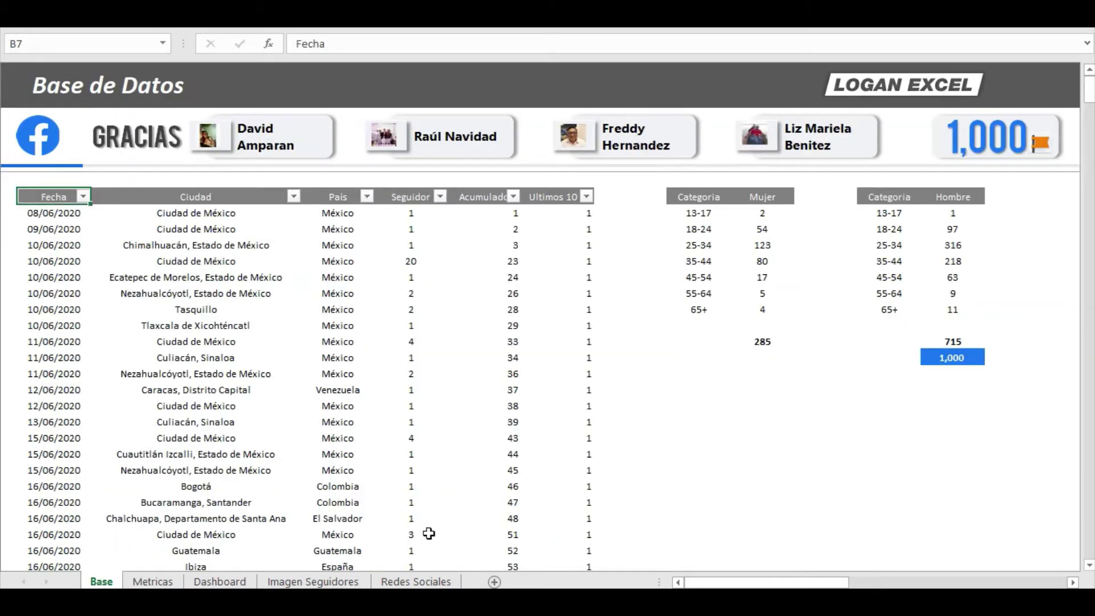
left_click(173, 198)
key("Left")
key("Down")
key("Down")
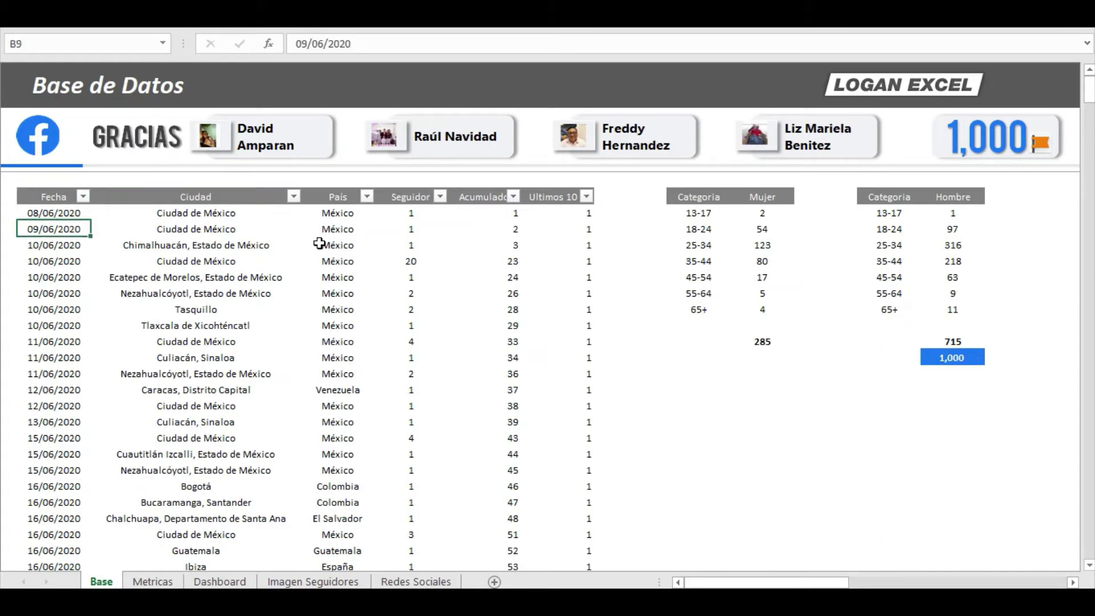
left_click(417, 260)
key("Up")
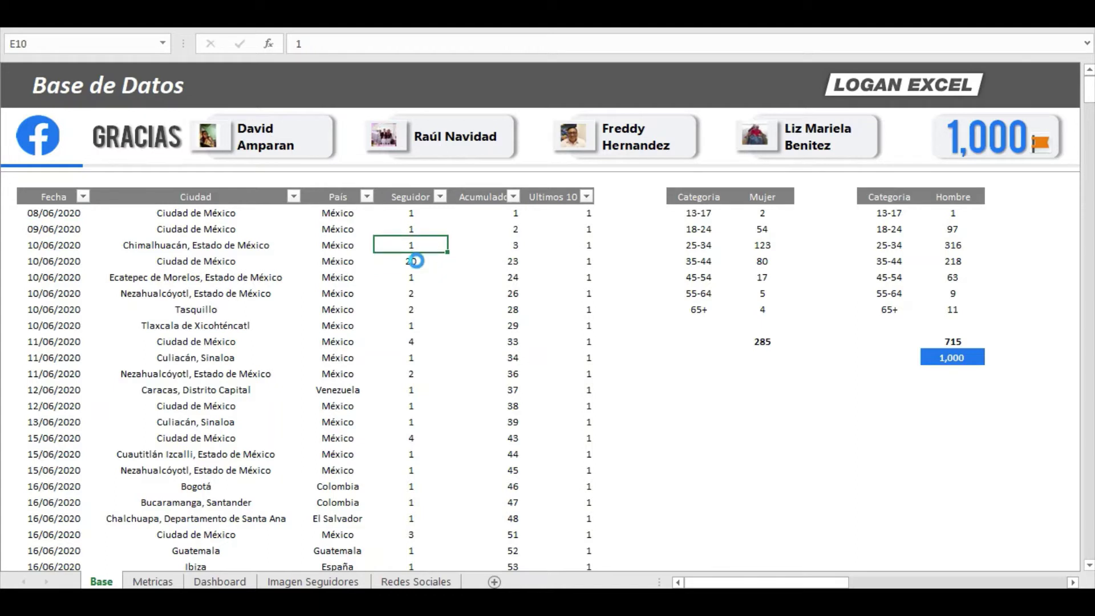
key("Up")
key("Up")
key("Up")
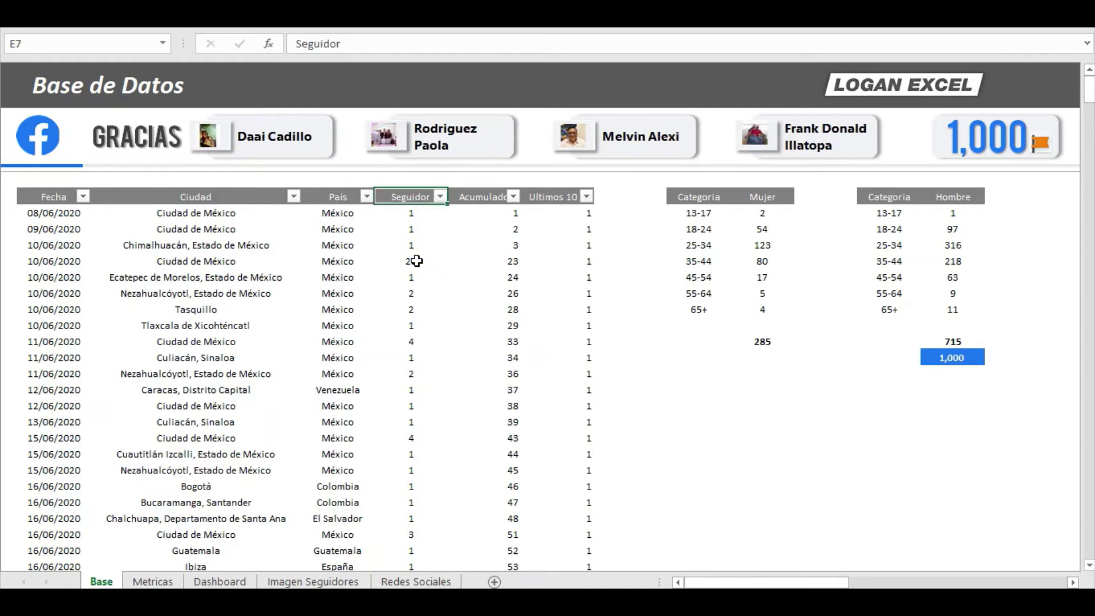
key("ctrl+Left")
key("Right")
key("Left")
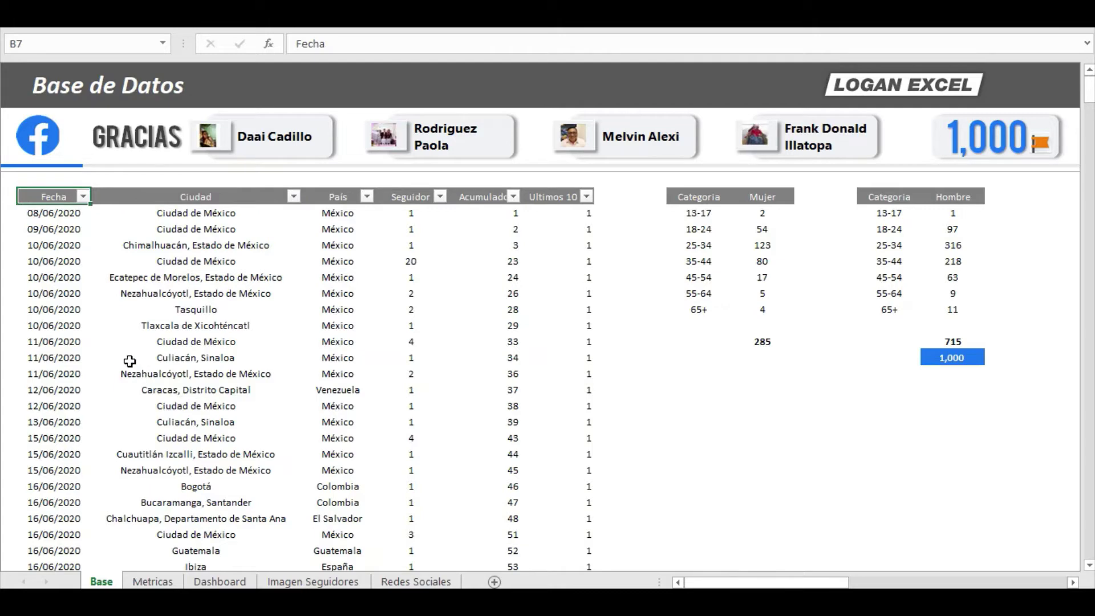
scroll(129, 361, "down", 1)
scroll(130, 361, "down", 4)
scroll(130, 361, "down", 3)
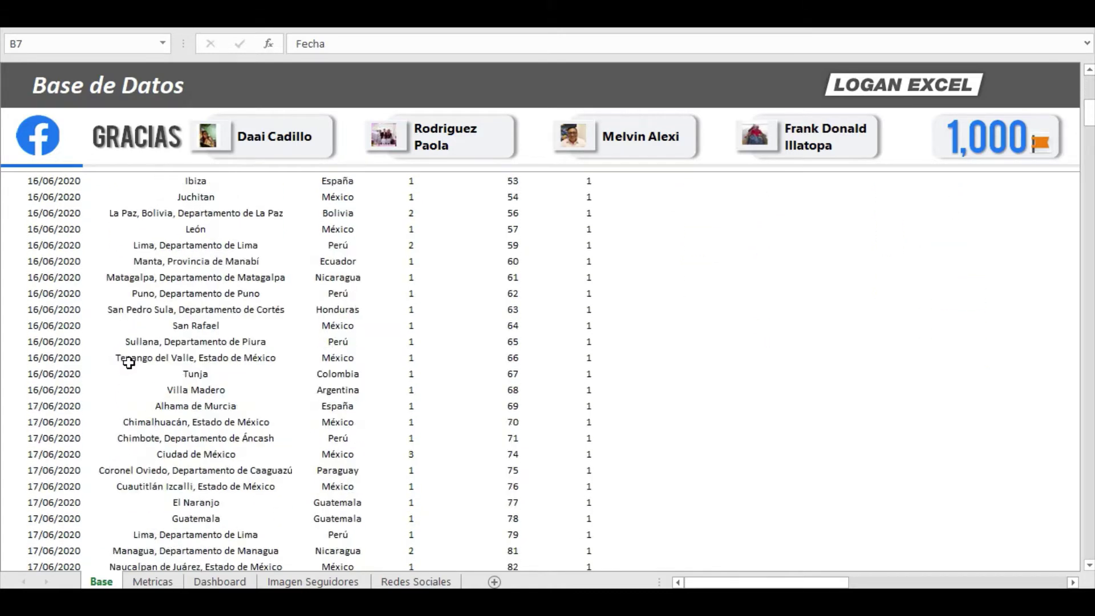
scroll(130, 361, "down", 3)
scroll(128, 362, "down", 3)
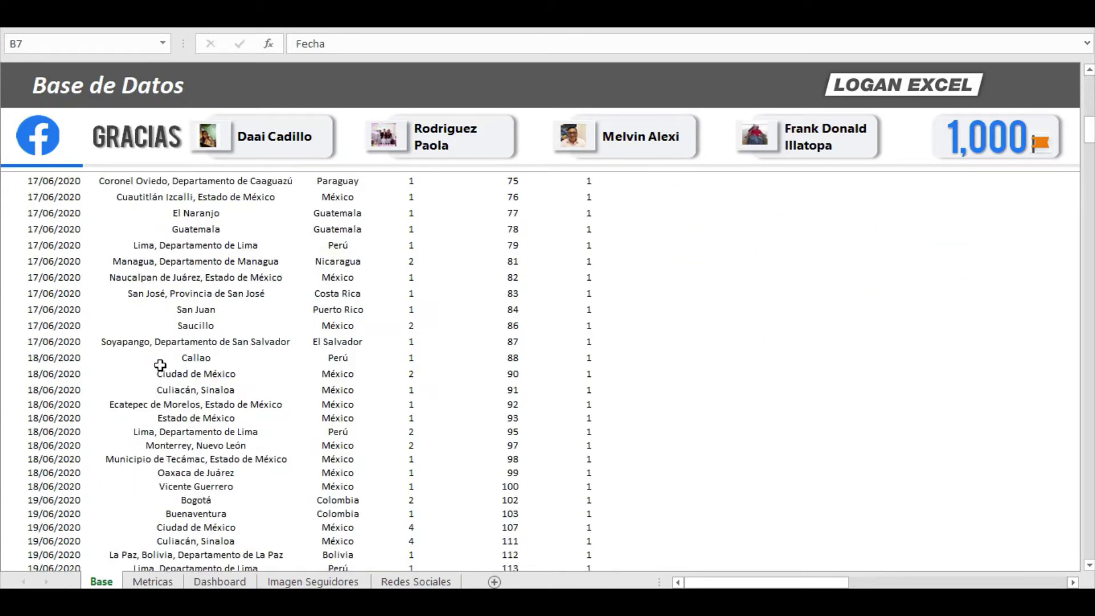
scroll(159, 362, "down", 5)
scroll(160, 365, "up", 2)
scroll(160, 366, "up", 4)
scroll(159, 365, "up", 10)
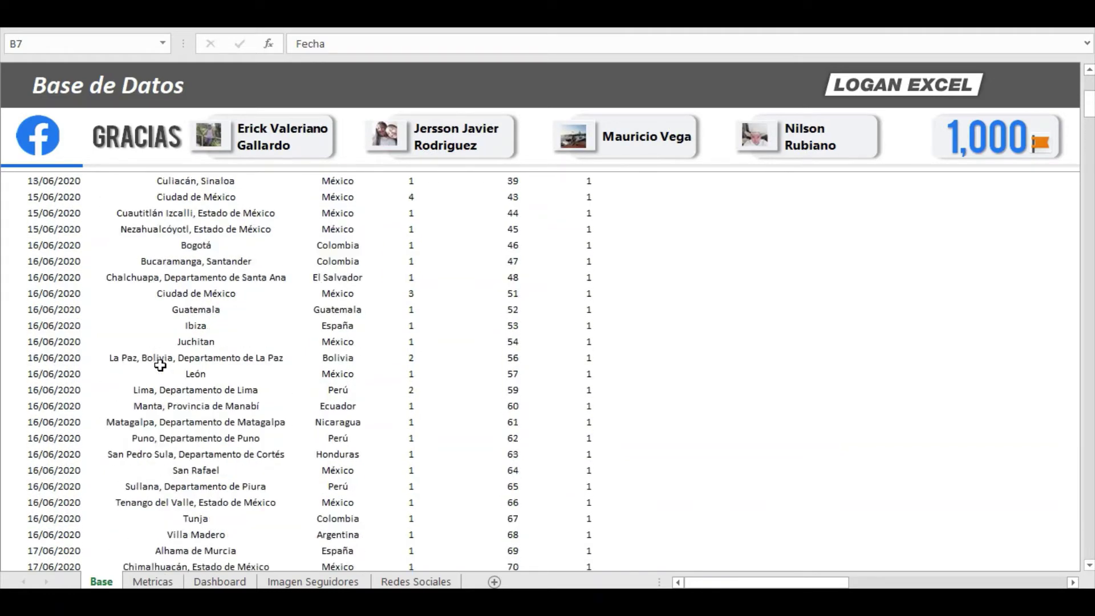
scroll(157, 361, "up", 10)
left_click(57, 241)
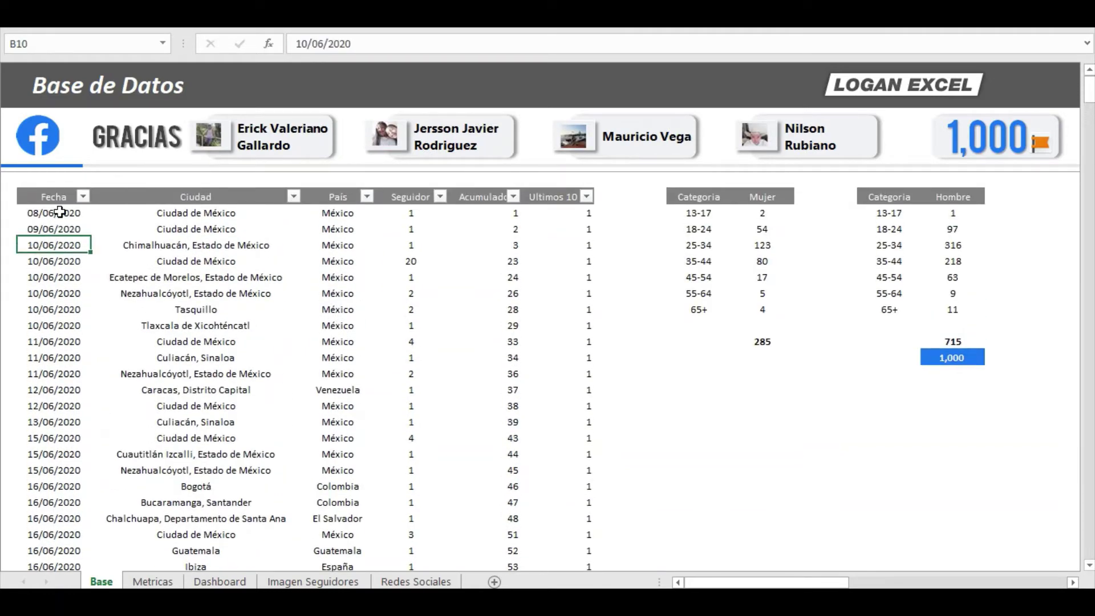
left_click(55, 213)
key("Tab")
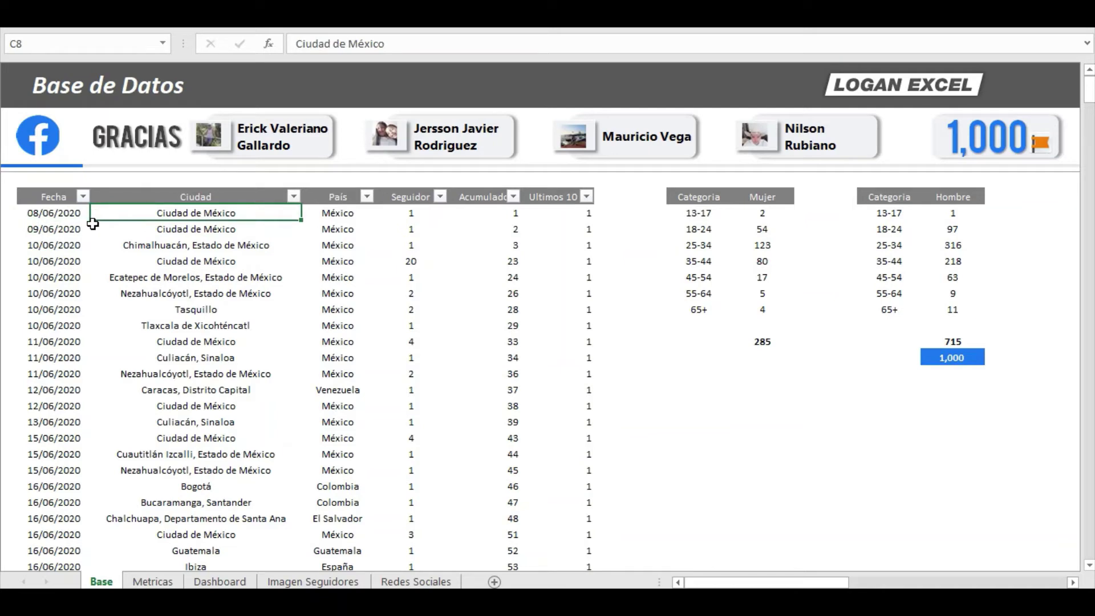
key("Tab")
key("shift+Tab")
key("Tab")
key("Tab")
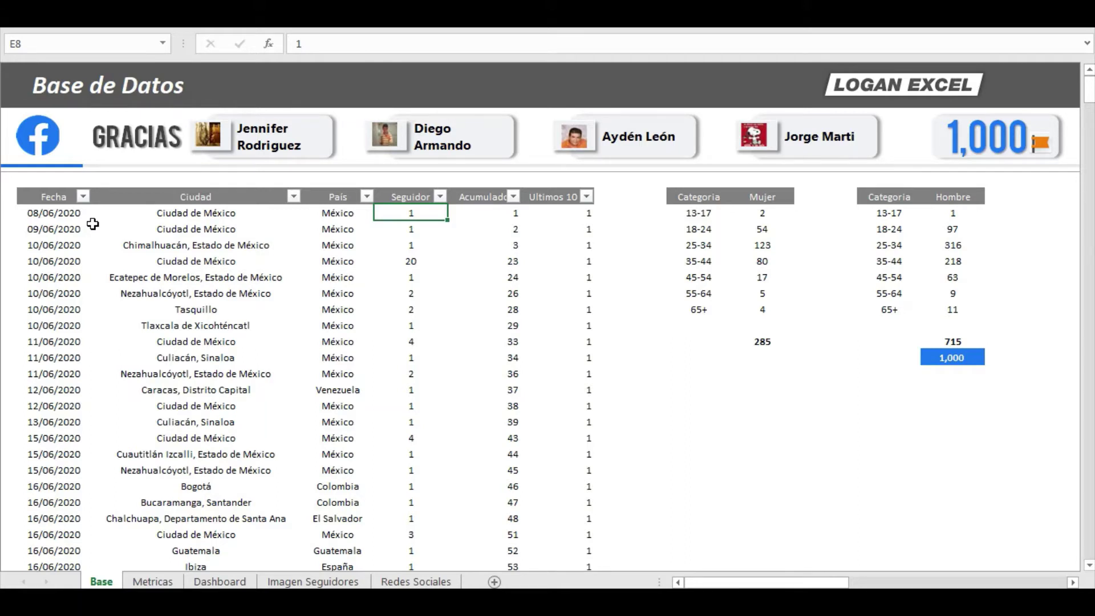
key("Tab")
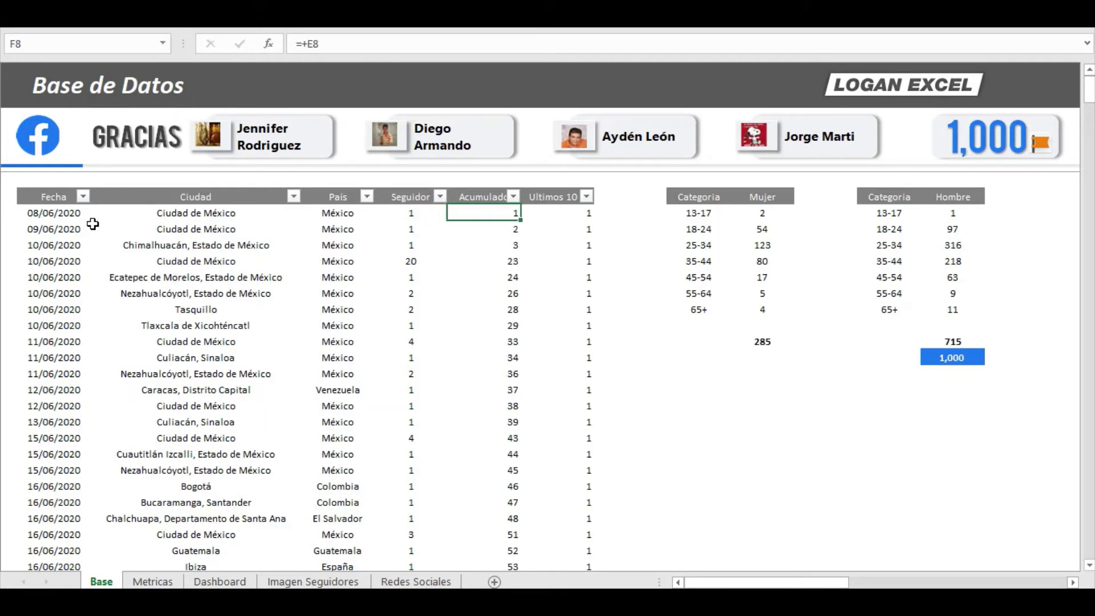
key("shift+Tab")
key("shift+Tab")
key("shift+Tab")
key("shift+Tab")
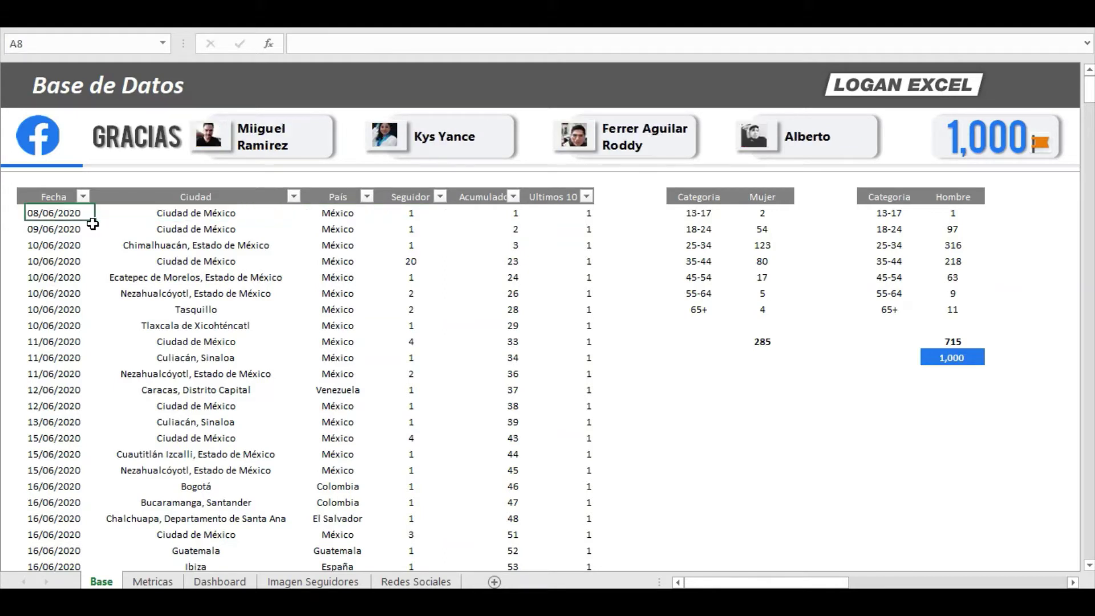
key("shift+Tab")
key("Tab")
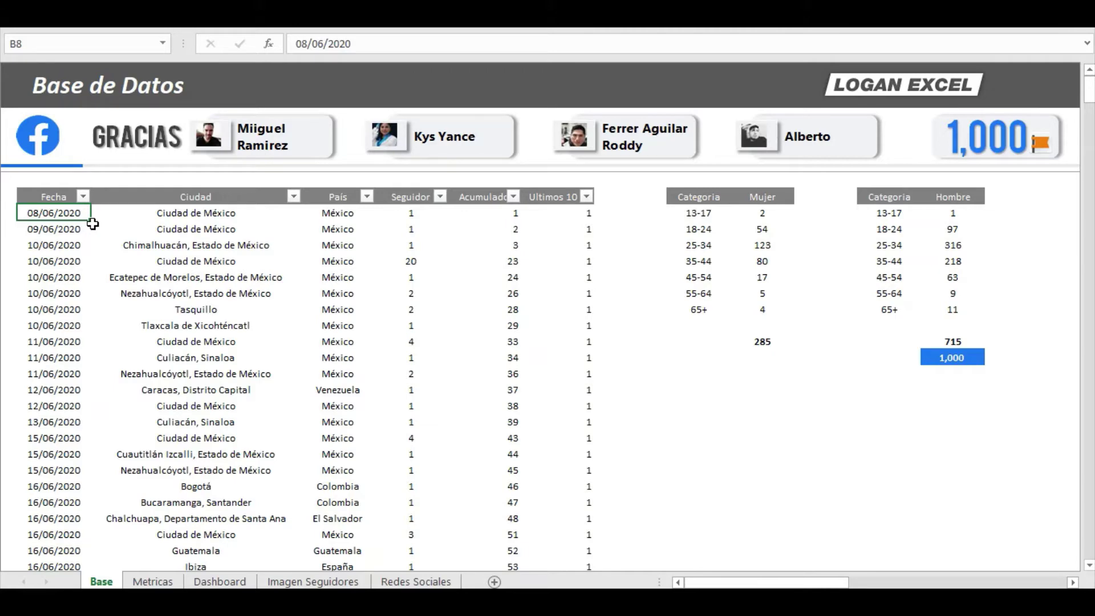
key("Tab")
key("Tab")
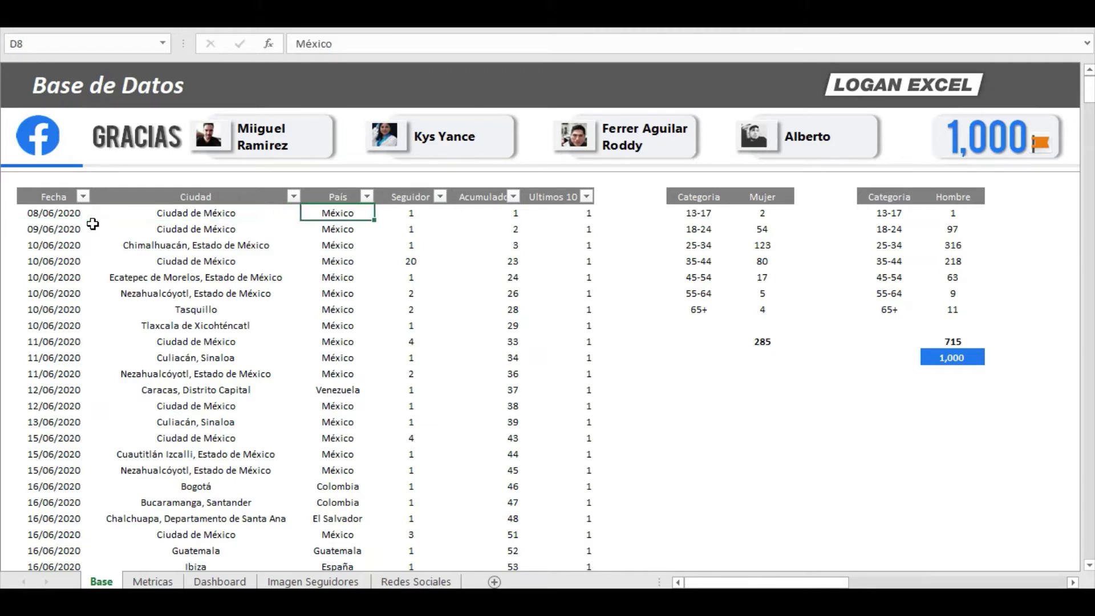
key("shift+Tab")
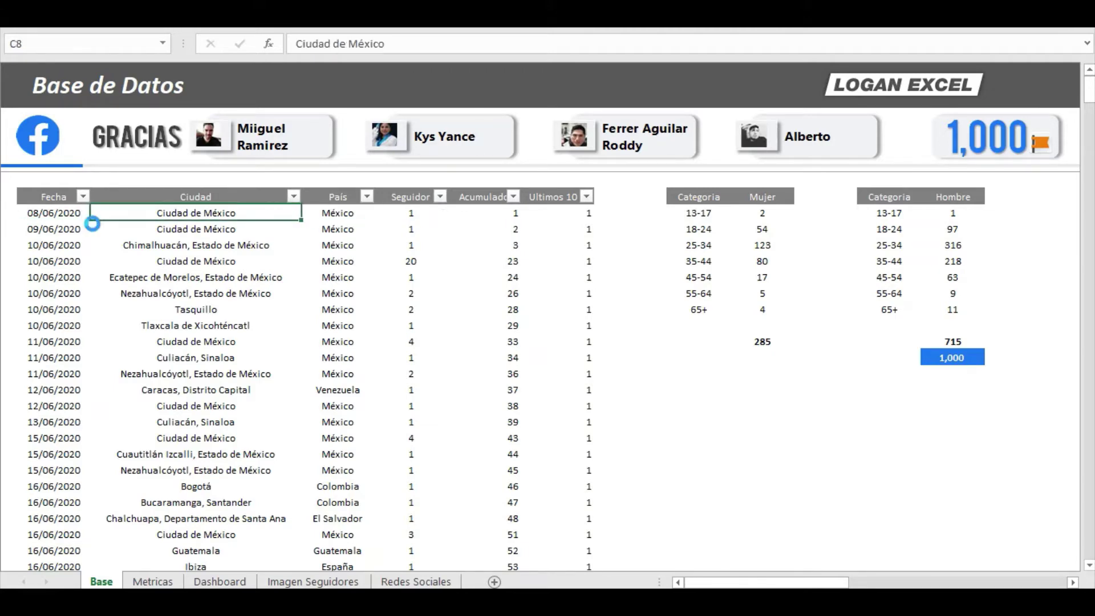
key("Tab")
key("Tab")
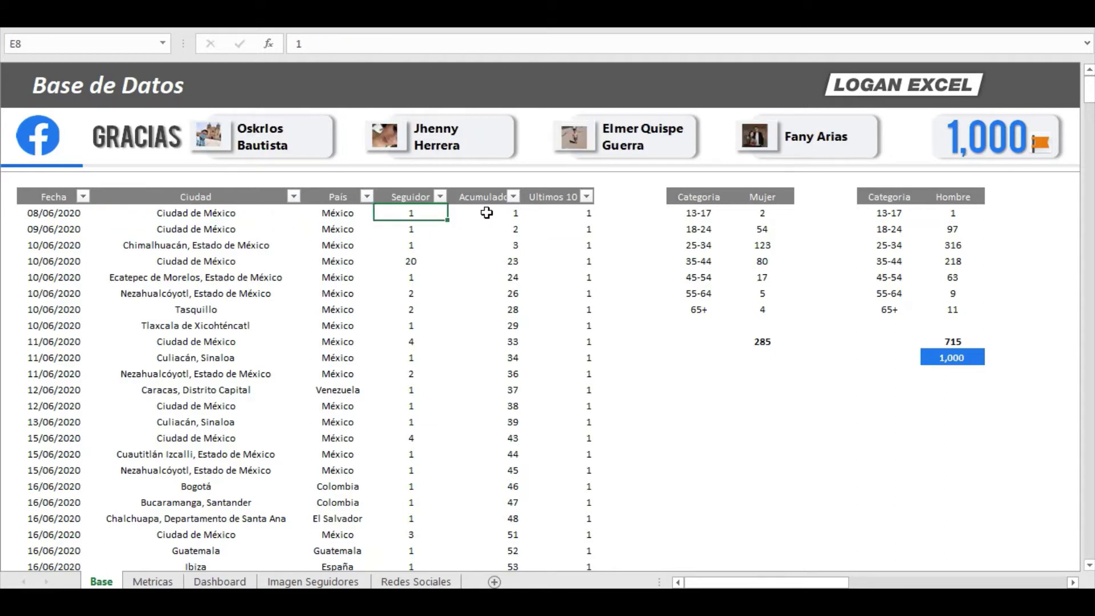
left_click(487, 213)
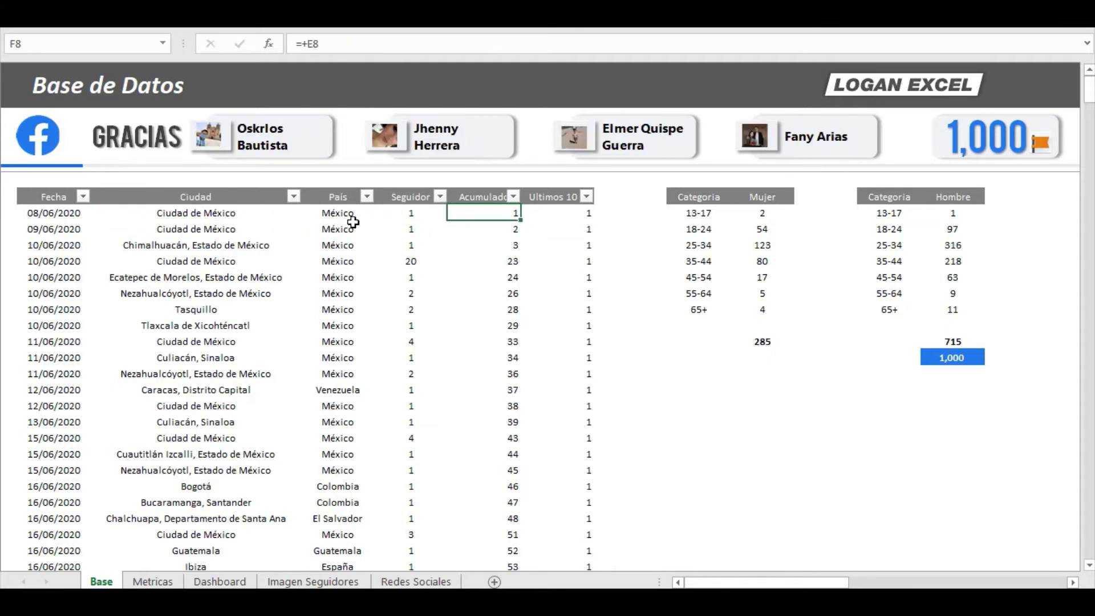
left_click(191, 232)
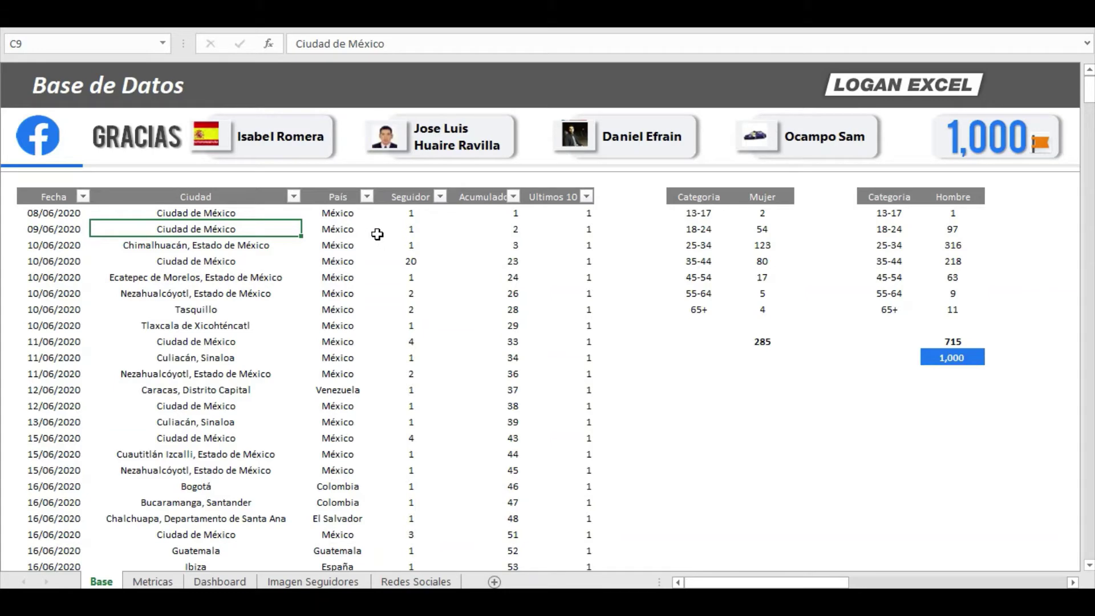
left_click(407, 231)
left_click(491, 231)
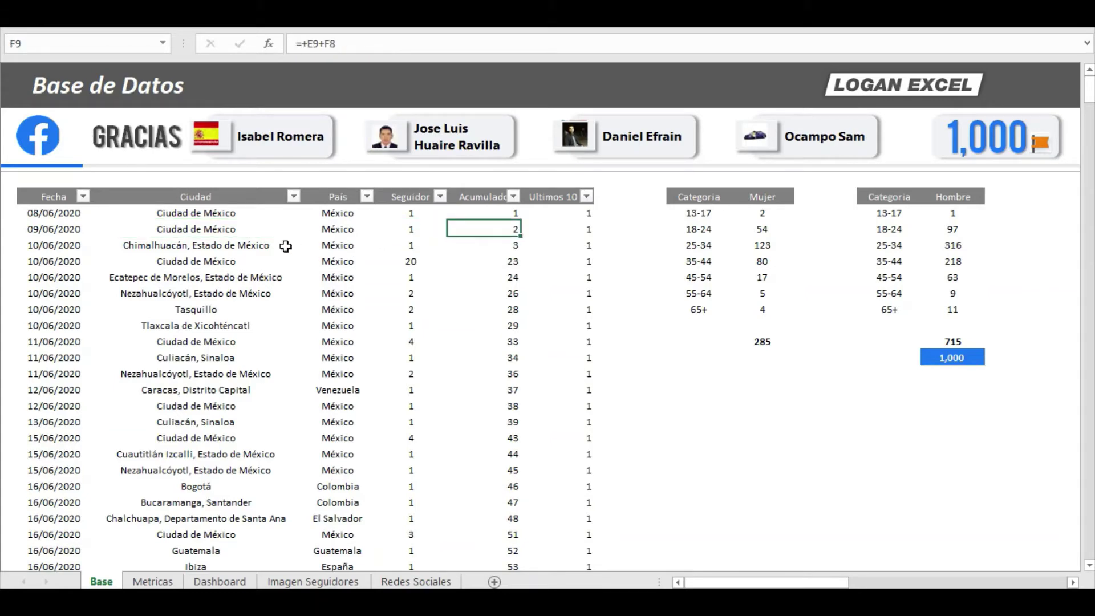
left_click(72, 245)
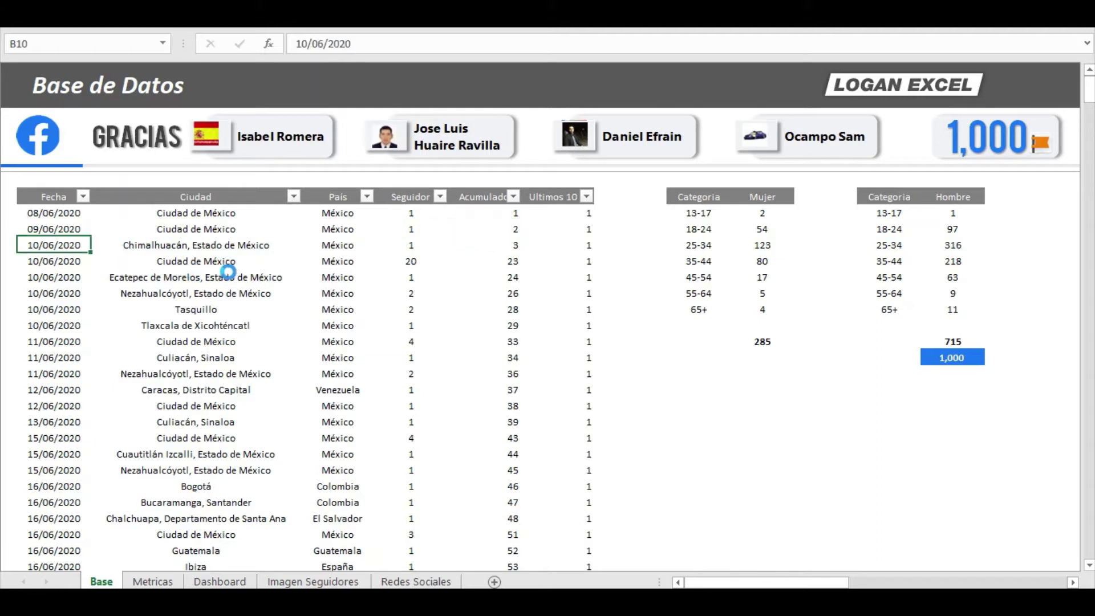
left_click_drag(208, 247, 211, 291)
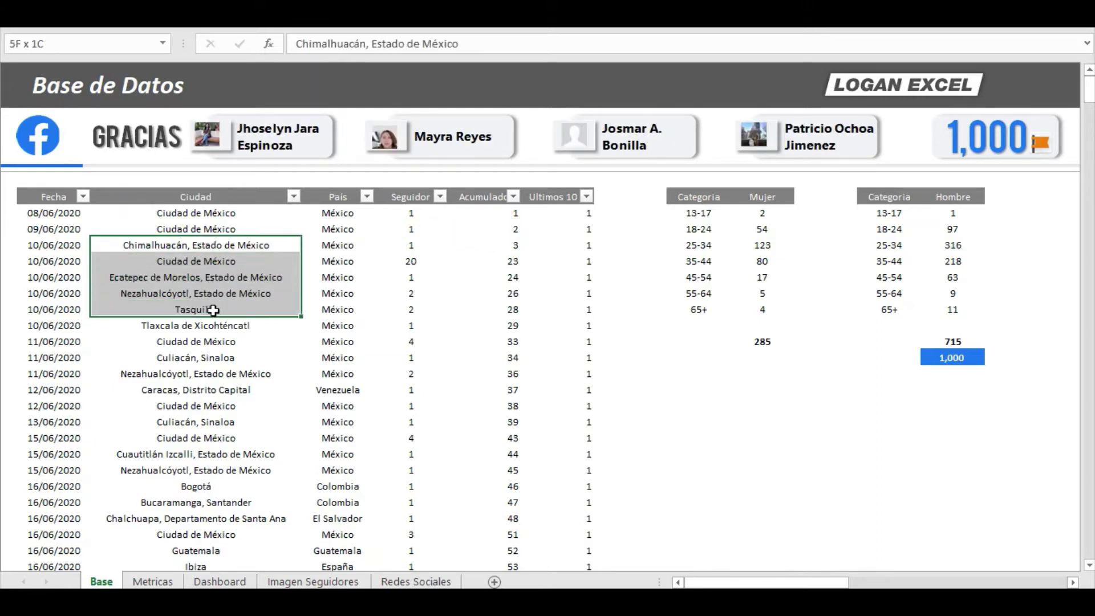
left_click_drag(211, 291, 213, 325)
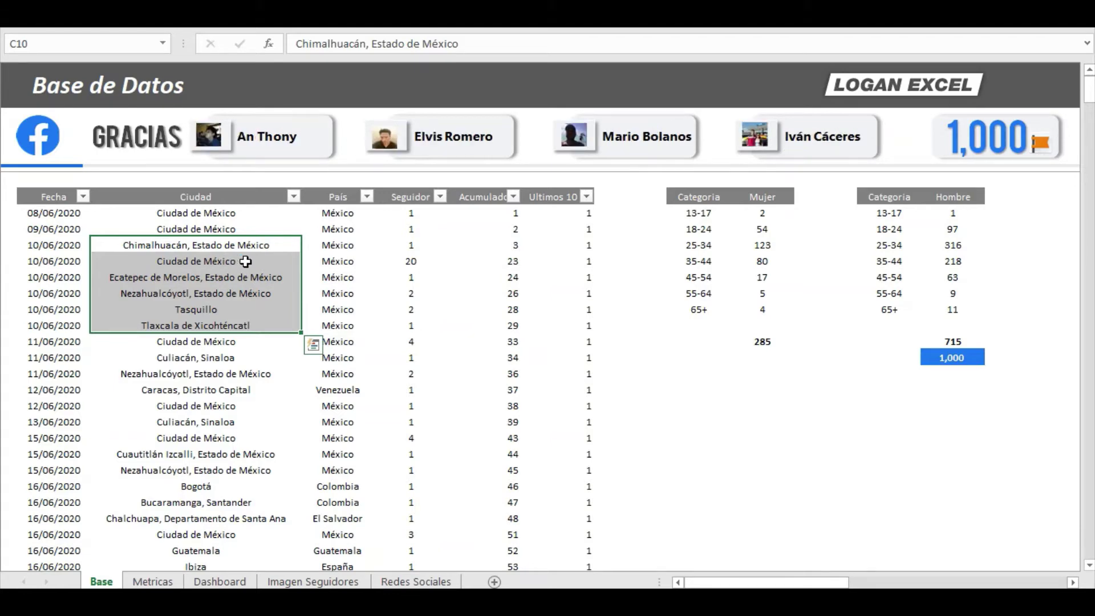
left_click(245, 277)
left_click(249, 294)
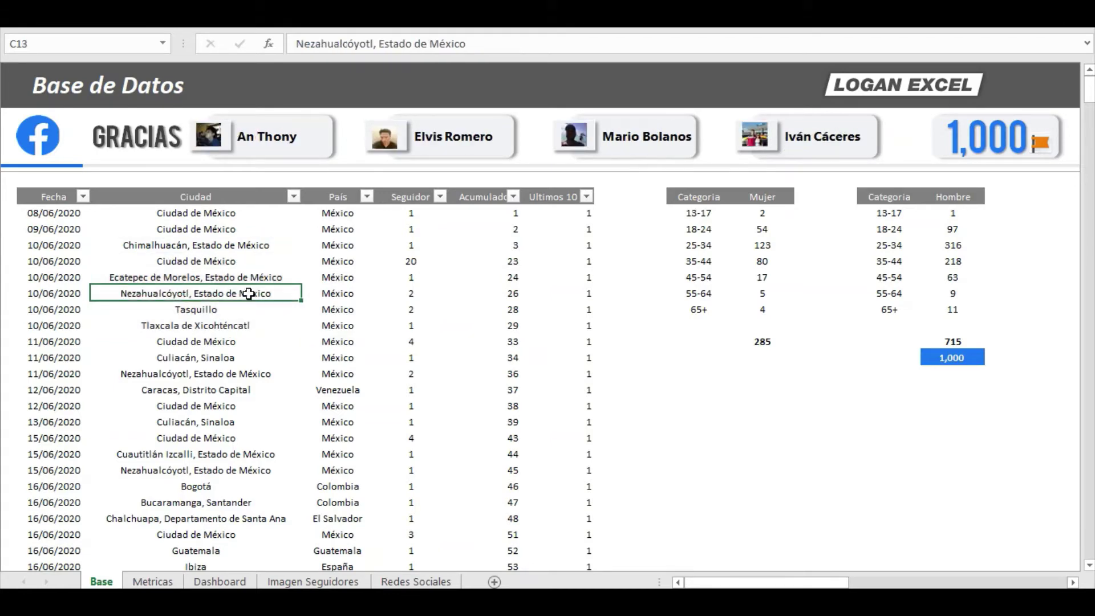
left_click(235, 311)
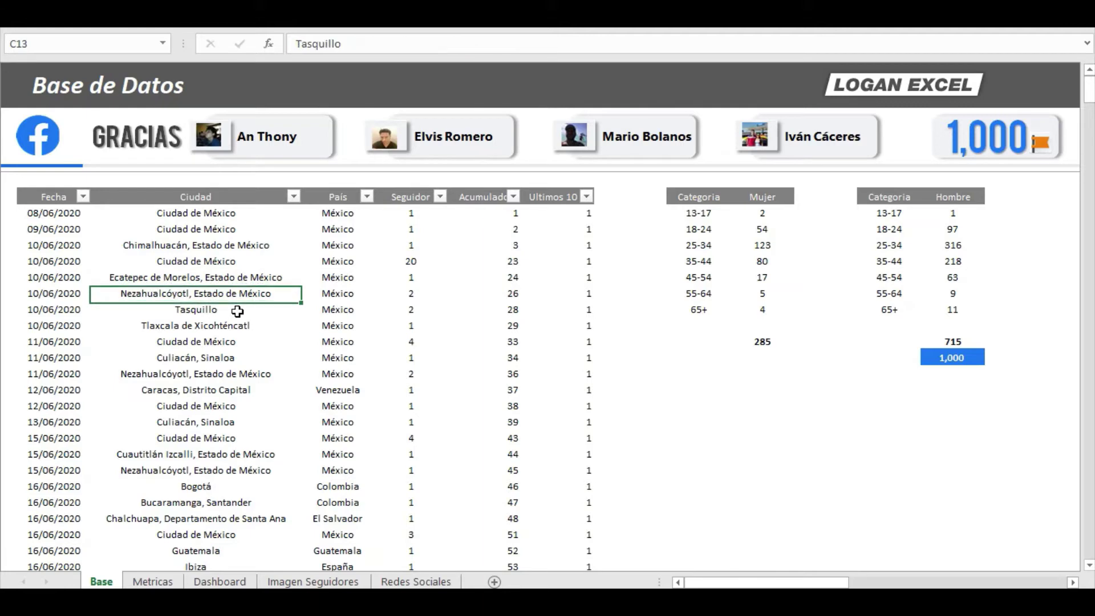
left_click(401, 263)
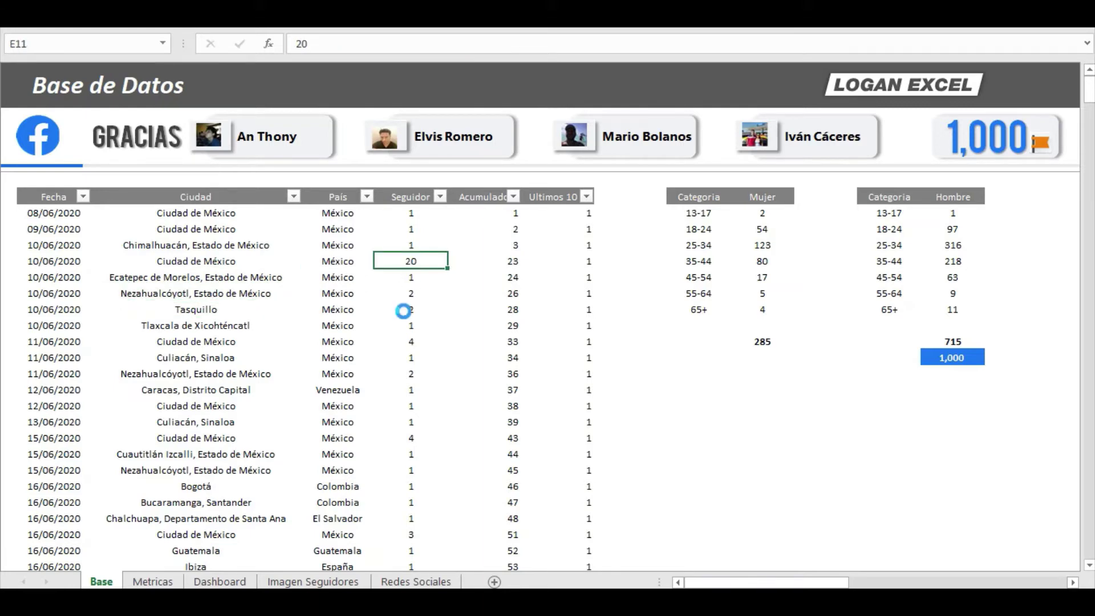
left_click(498, 231)
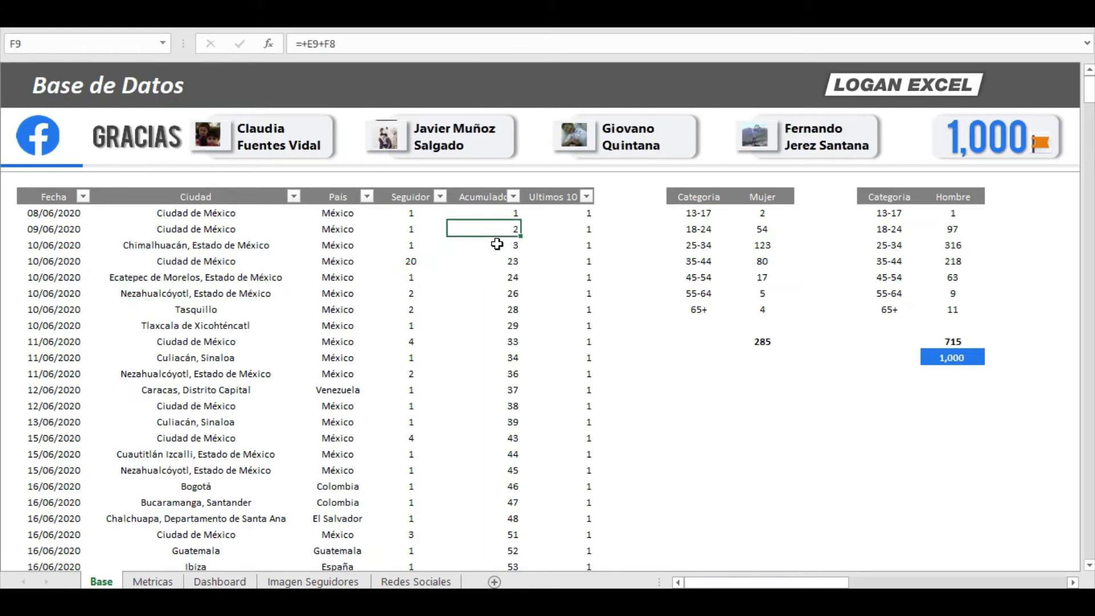
left_click(485, 265)
left_click(411, 262)
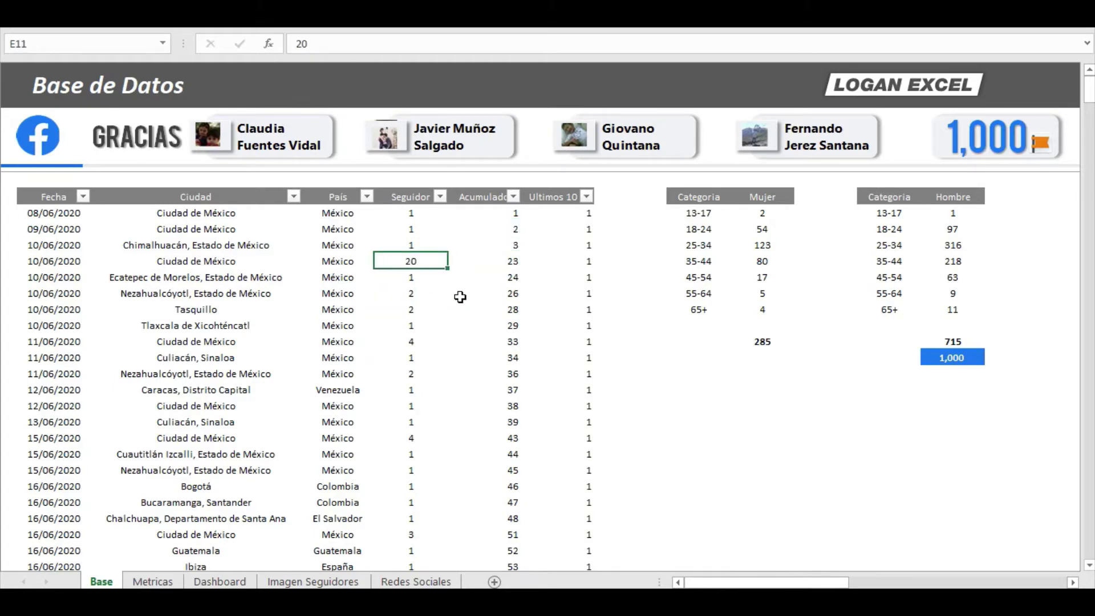
left_click(500, 261)
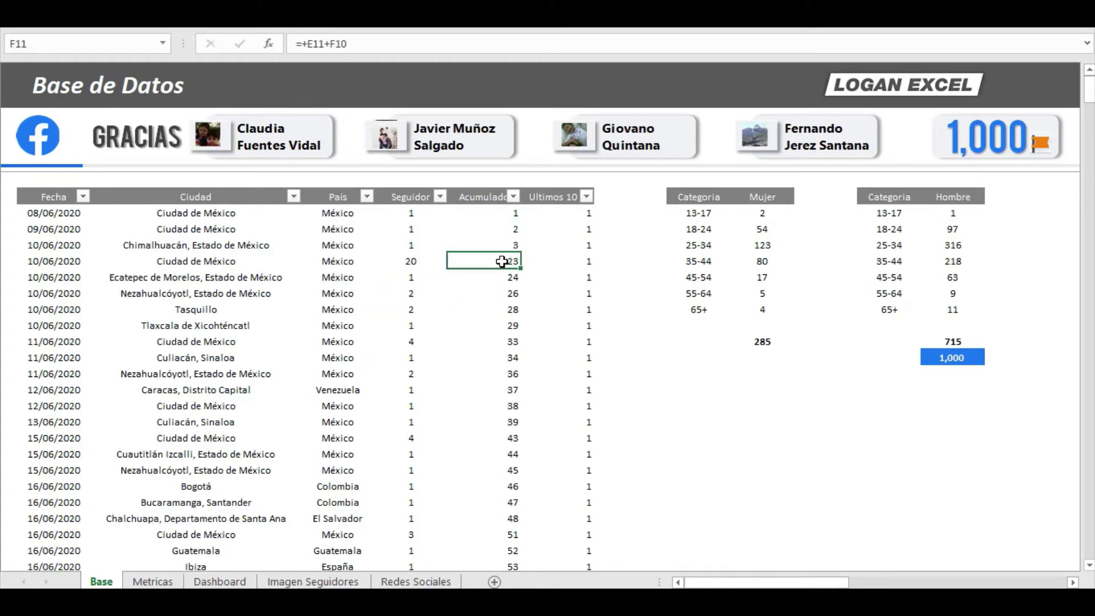
left_click(252, 293)
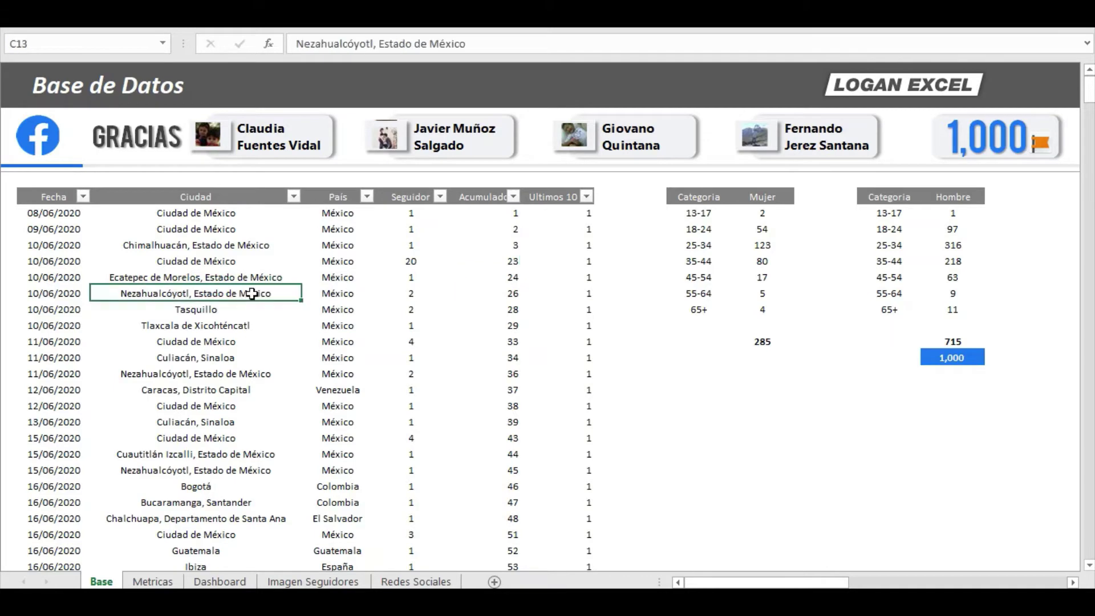
left_click(242, 322)
scroll(261, 338, "down", 1)
left_click(264, 340)
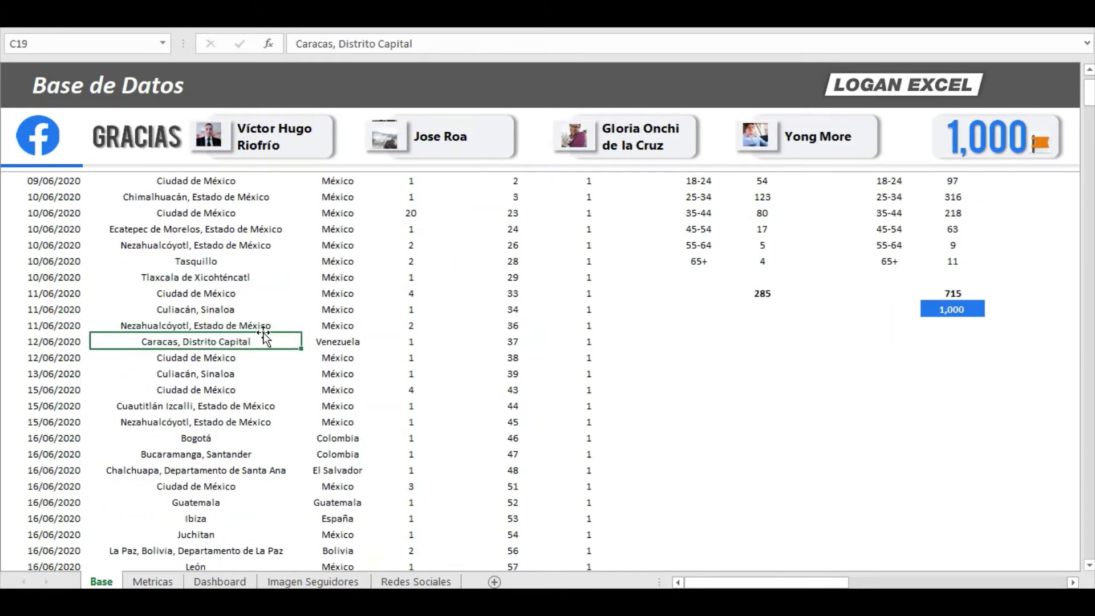
scroll(263, 334, "up", 1)
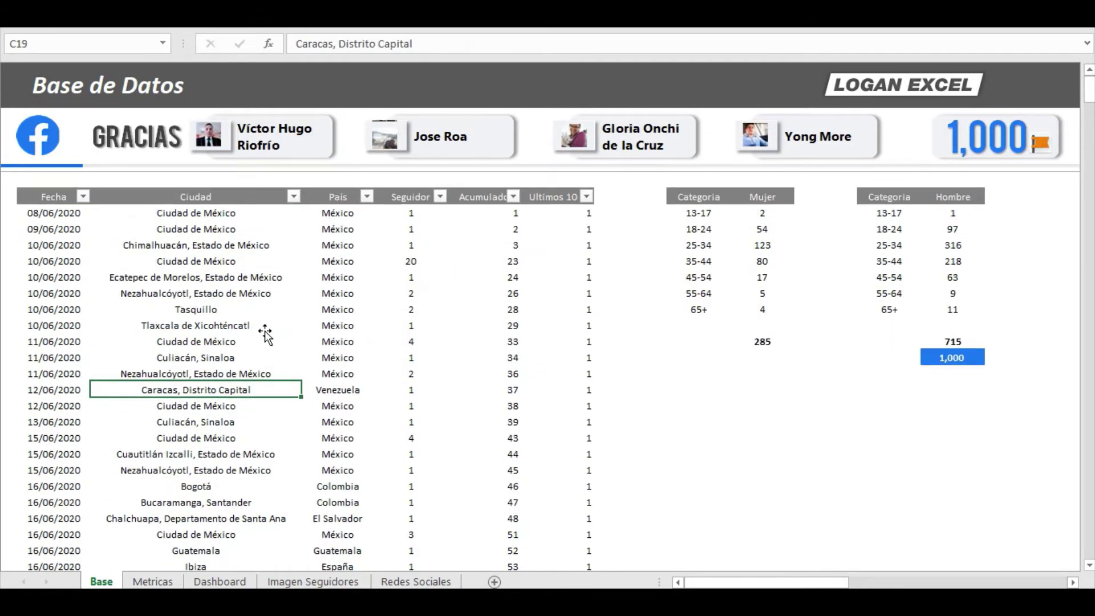
left_click(334, 358)
left_click(343, 391)
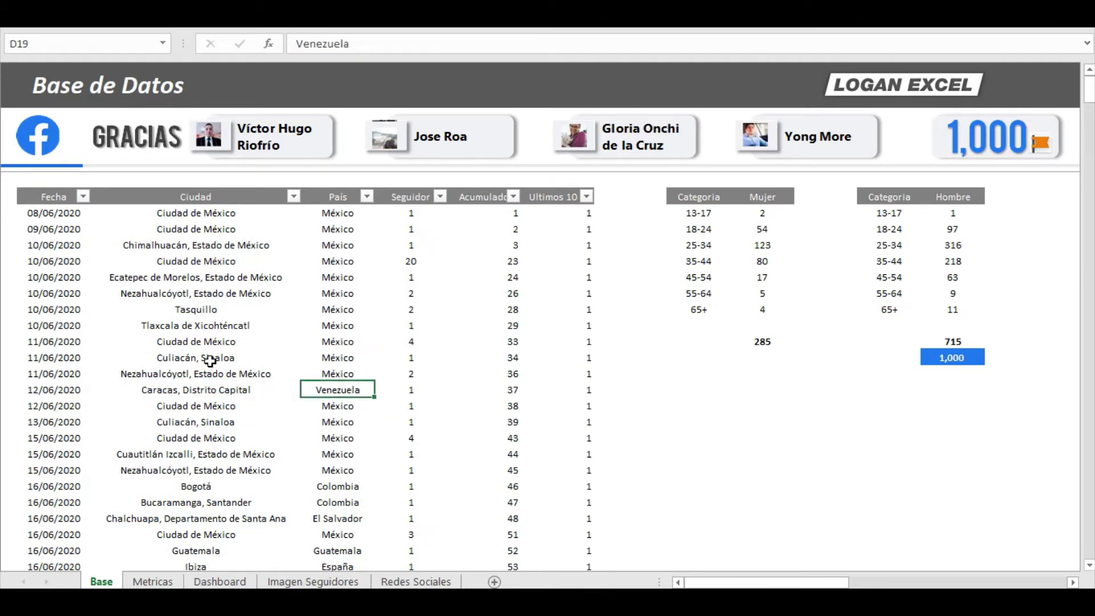
left_click(94, 391)
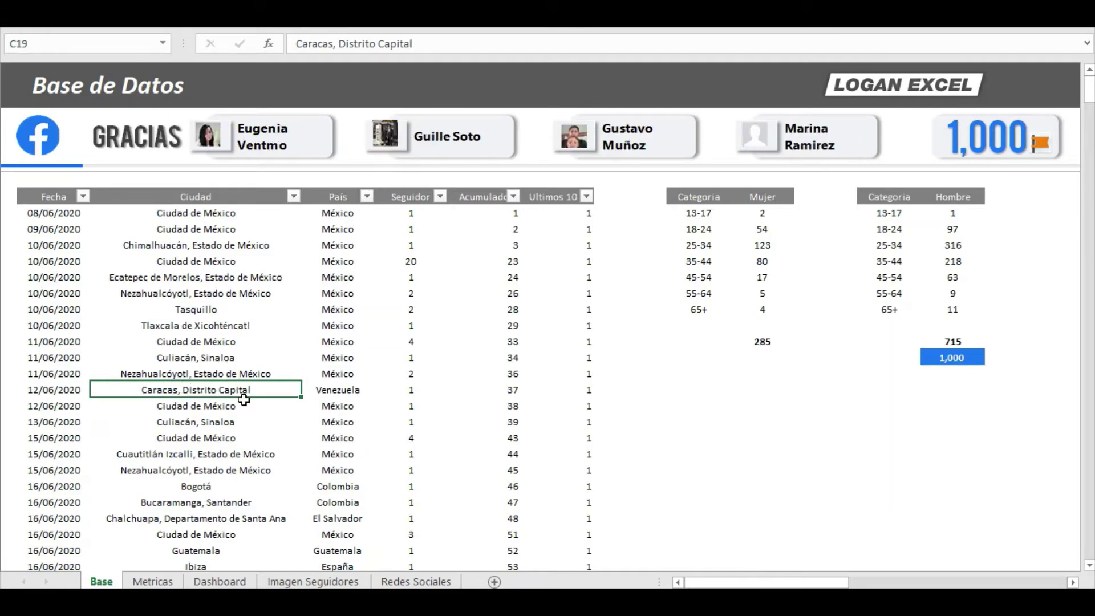
left_click(336, 393)
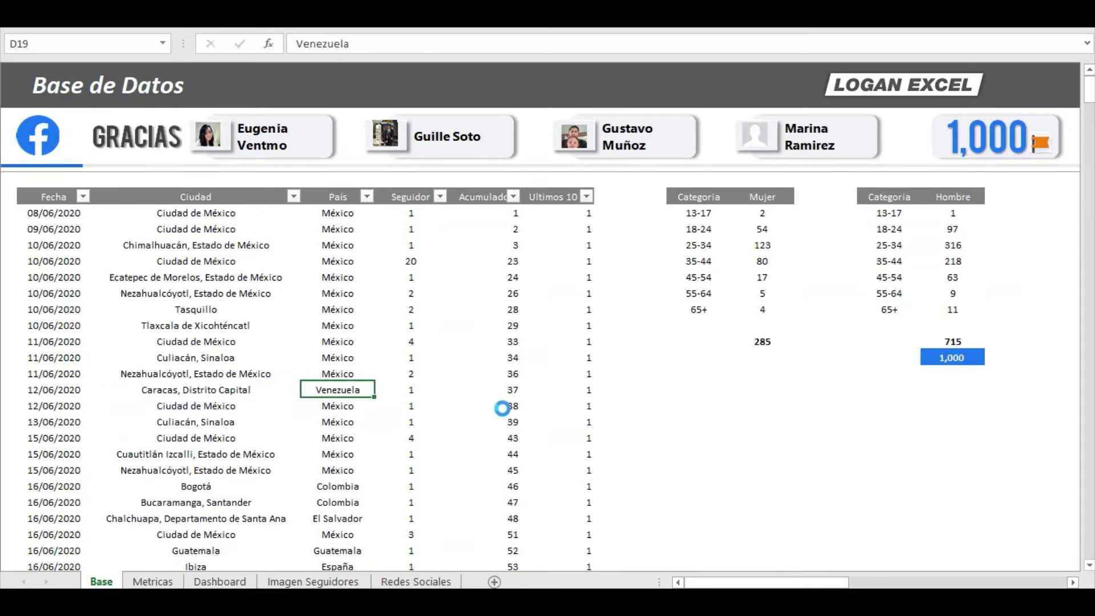
key("Right")
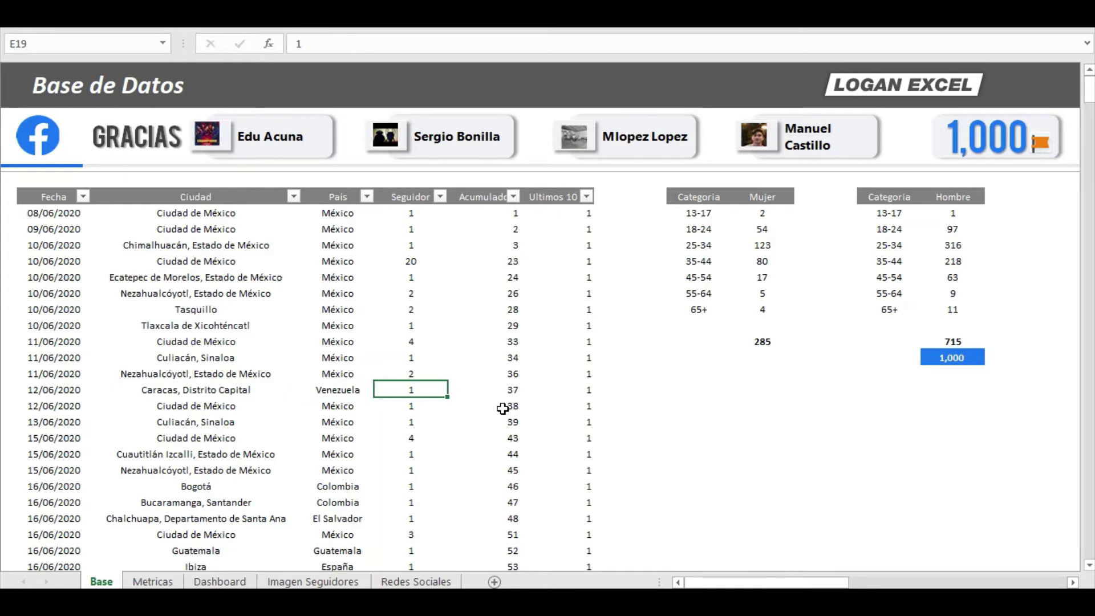
left_click(487, 393)
left_click(361, 419)
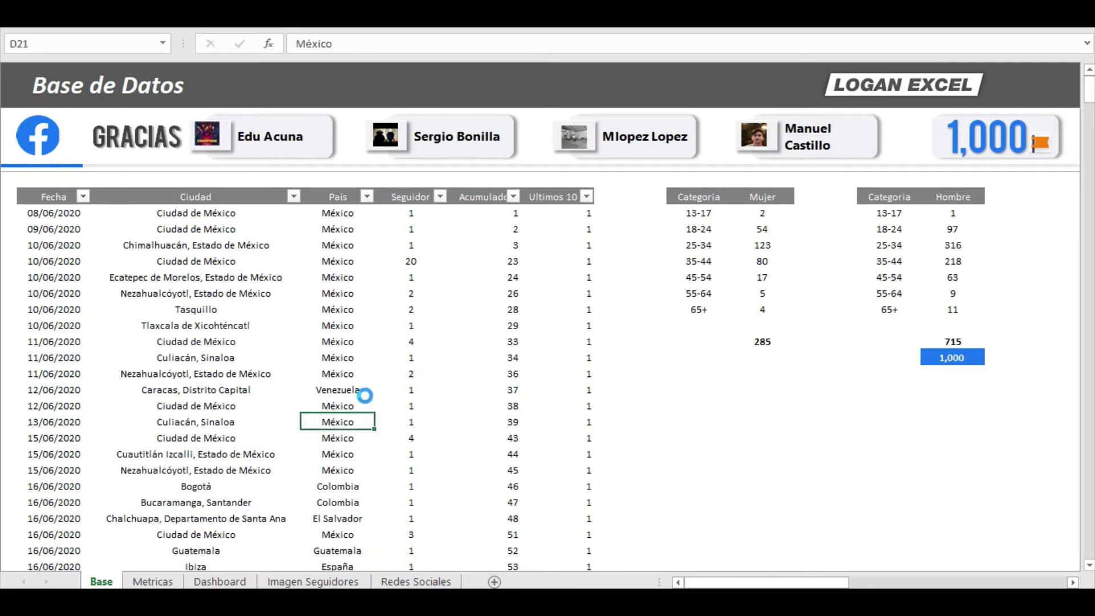
scroll(349, 412, "down", 3)
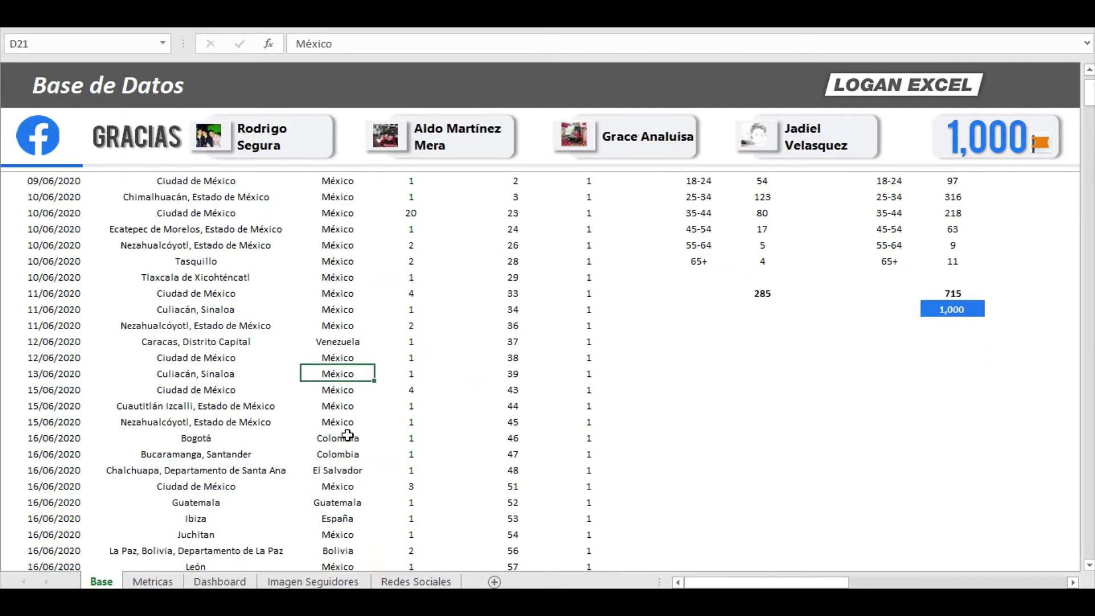
scroll(348, 412, "up", 1)
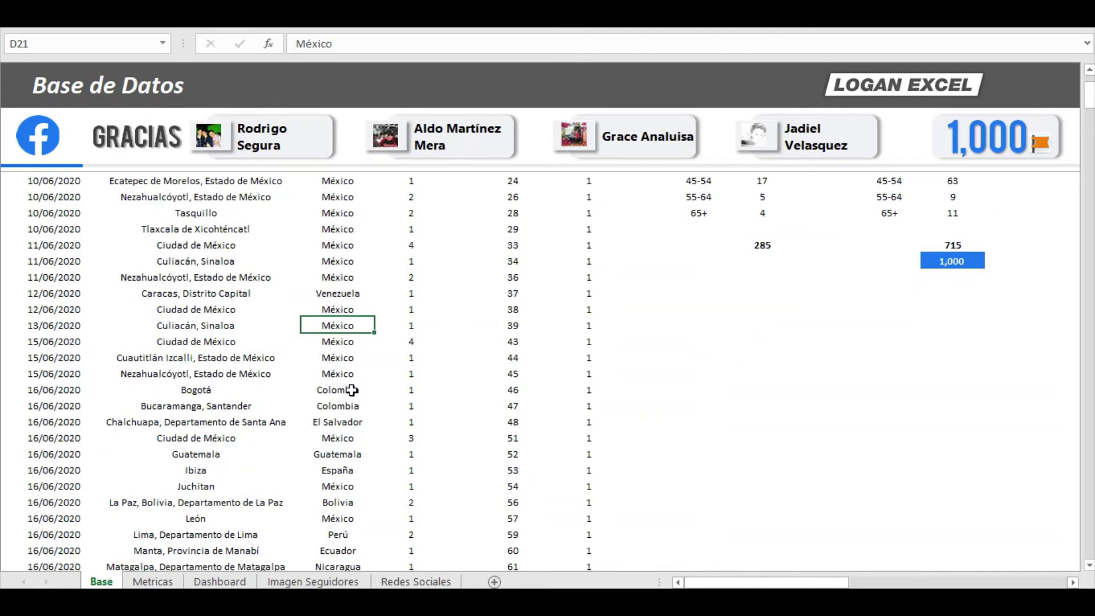
left_click(353, 391)
left_click(230, 391)
left_click(341, 405)
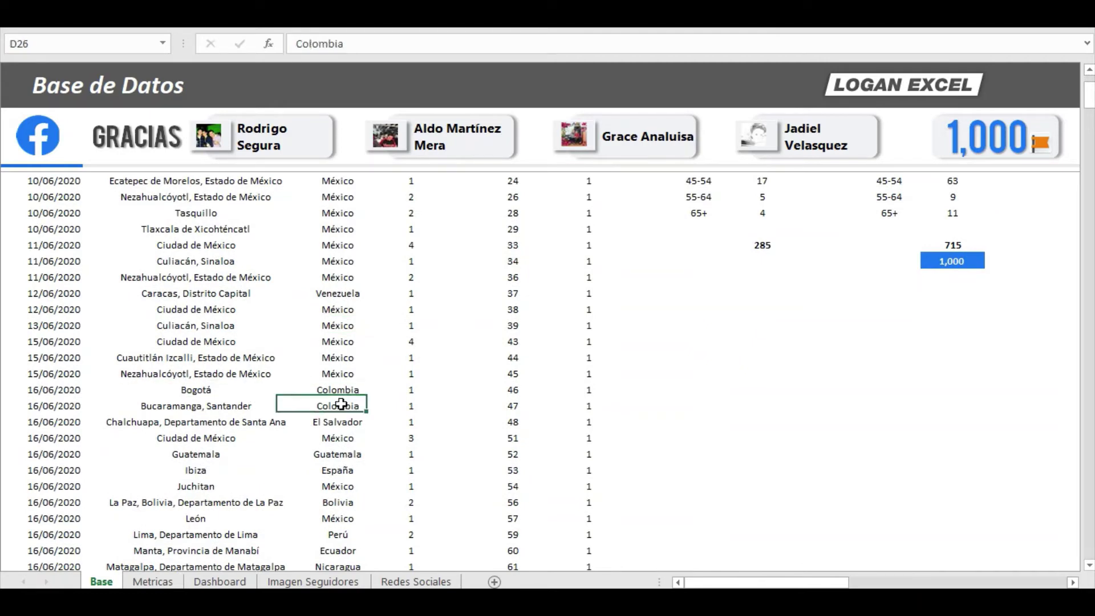
left_click(348, 378)
left_click(337, 405)
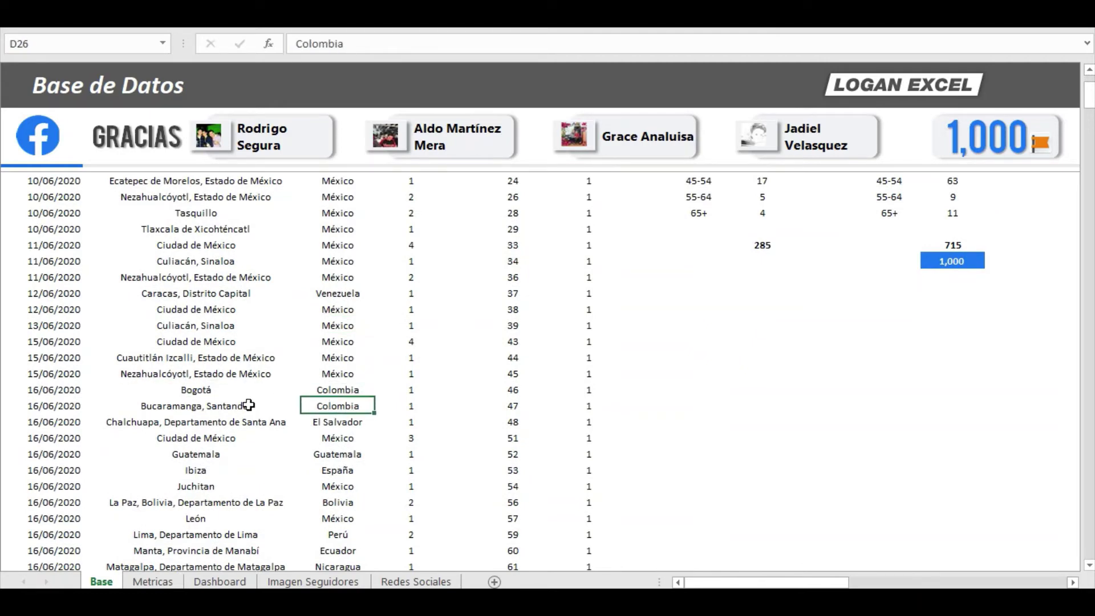
scroll(251, 404, "down", 1)
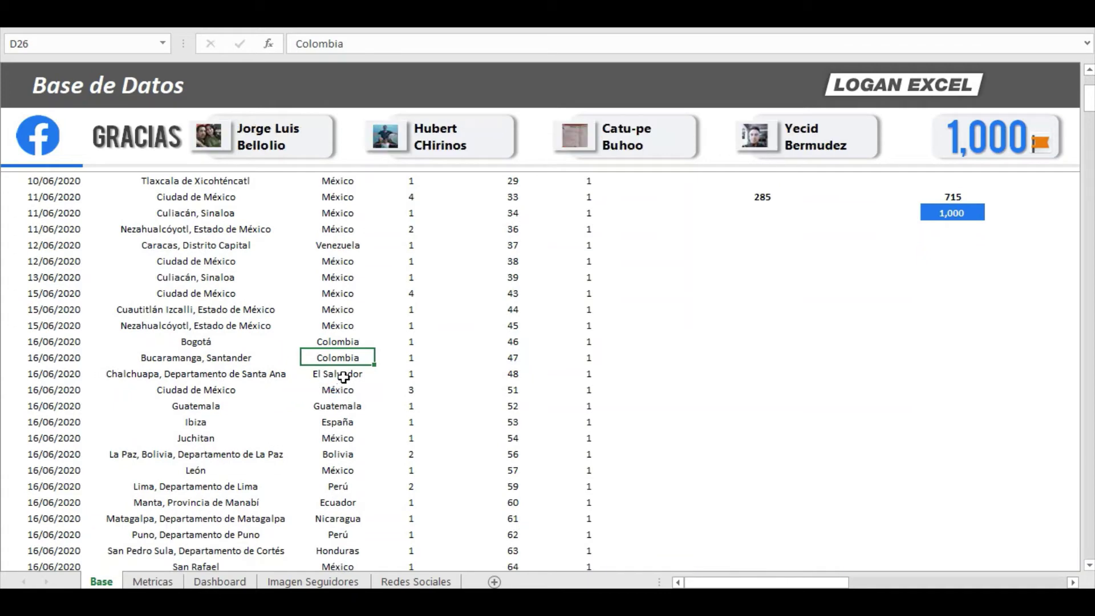
left_click(343, 377)
left_click(347, 408)
scroll(365, 413, "down", 1)
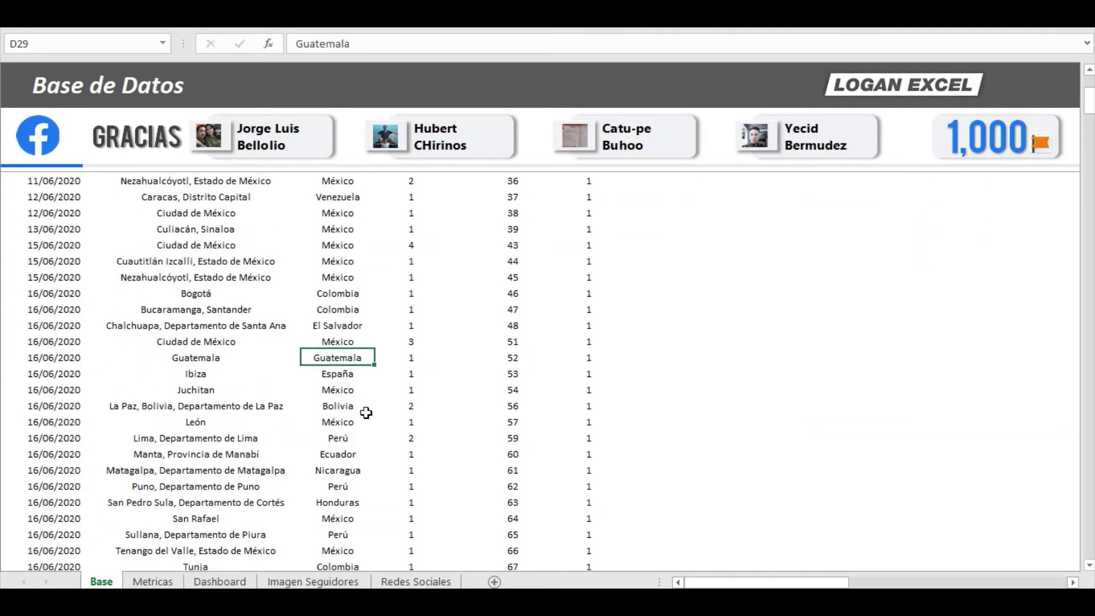
left_click(361, 375)
scroll(363, 413, "down", 1)
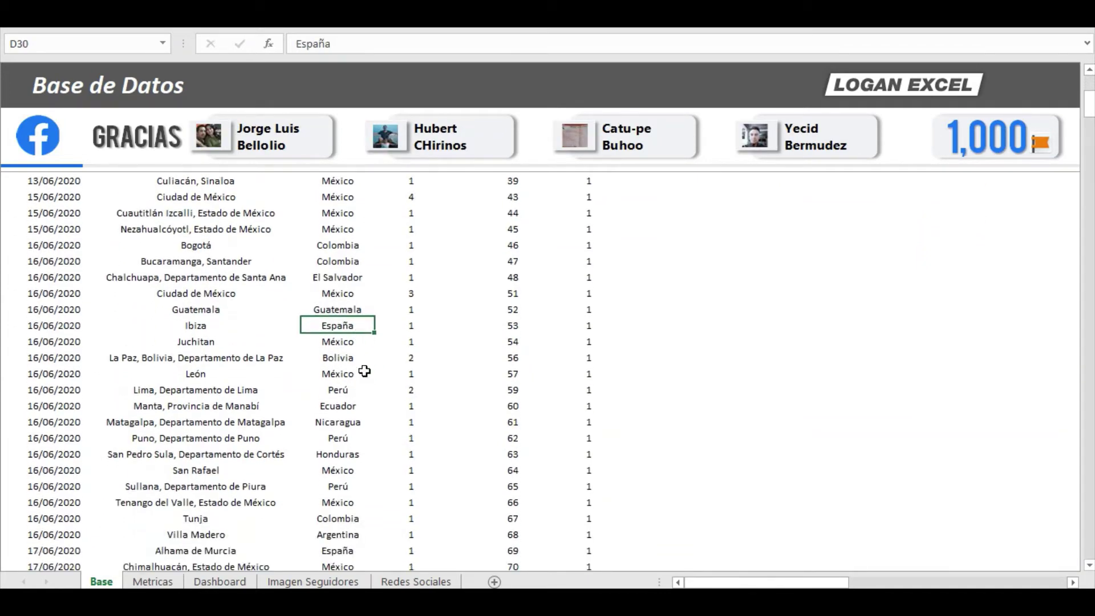
left_click(364, 376)
scroll(363, 385, "down", 2)
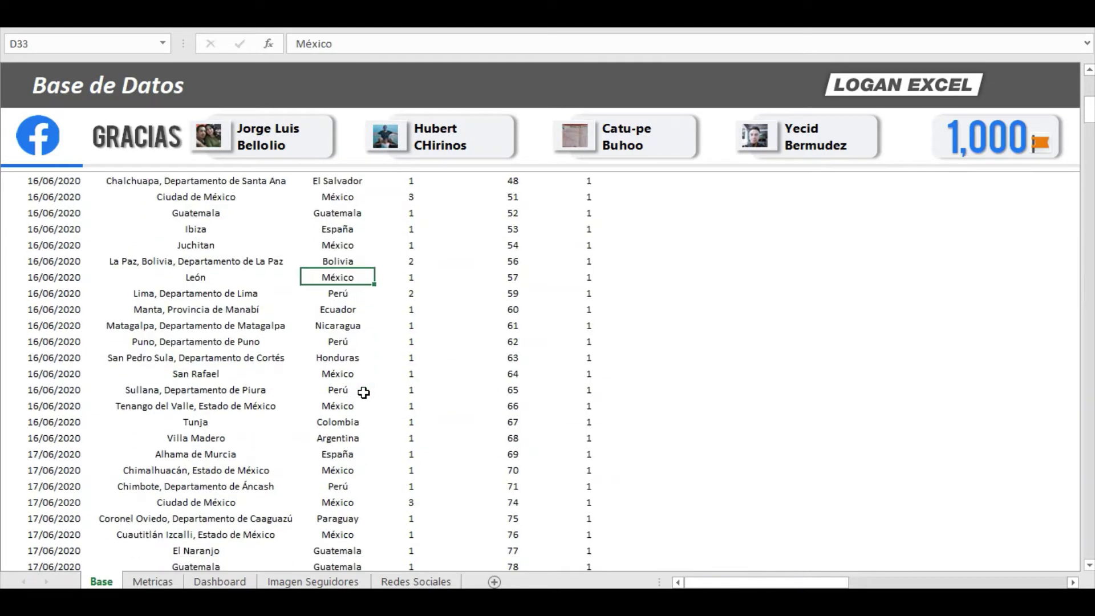
scroll(363, 394, "down", 1)
scroll(363, 394, "down", 1)
scroll(363, 394, "down", 1)
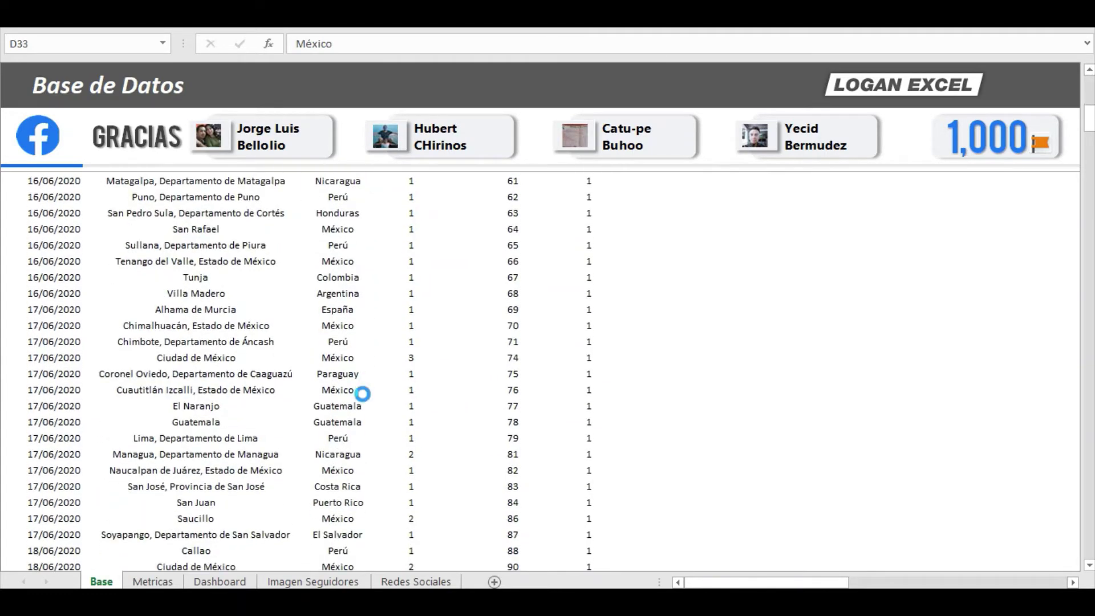
scroll(363, 393, "down", 1)
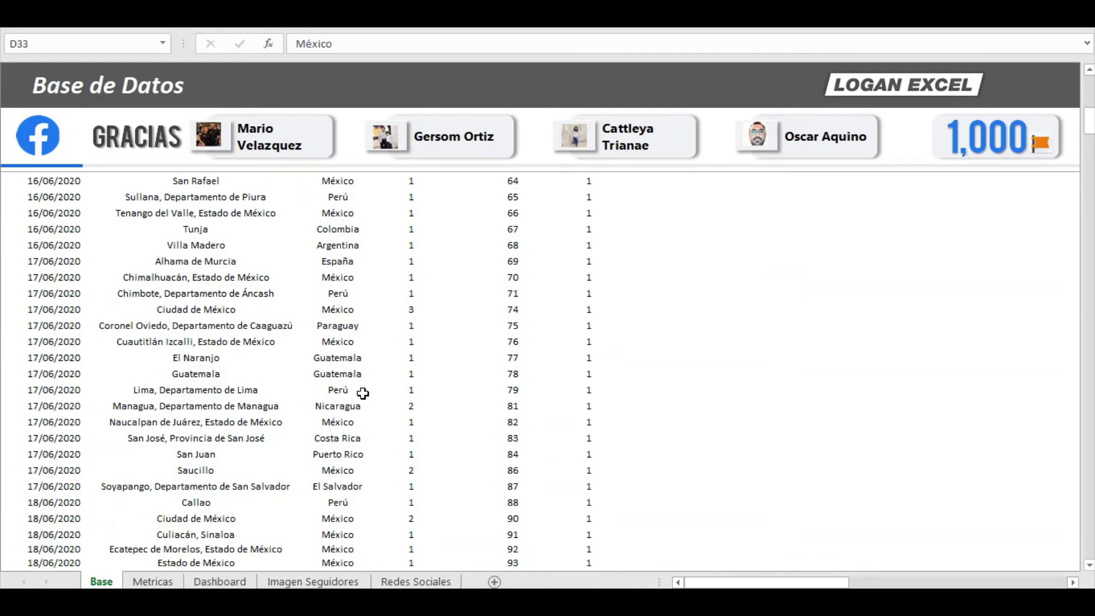
scroll(362, 393, "down", 1)
scroll(363, 394, "down", 1)
scroll(363, 394, "down", 1)
scroll(362, 393, "up", 1)
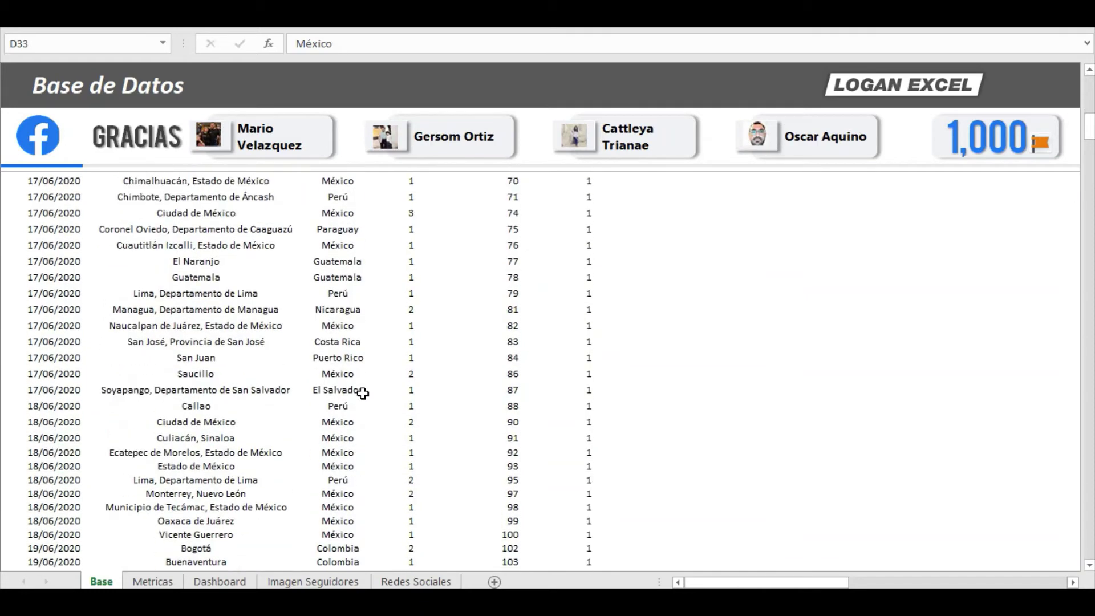
scroll(363, 393, "up", 2)
scroll(363, 394, "up", 3)
scroll(363, 394, "up", 4)
scroll(362, 393, "up", 3)
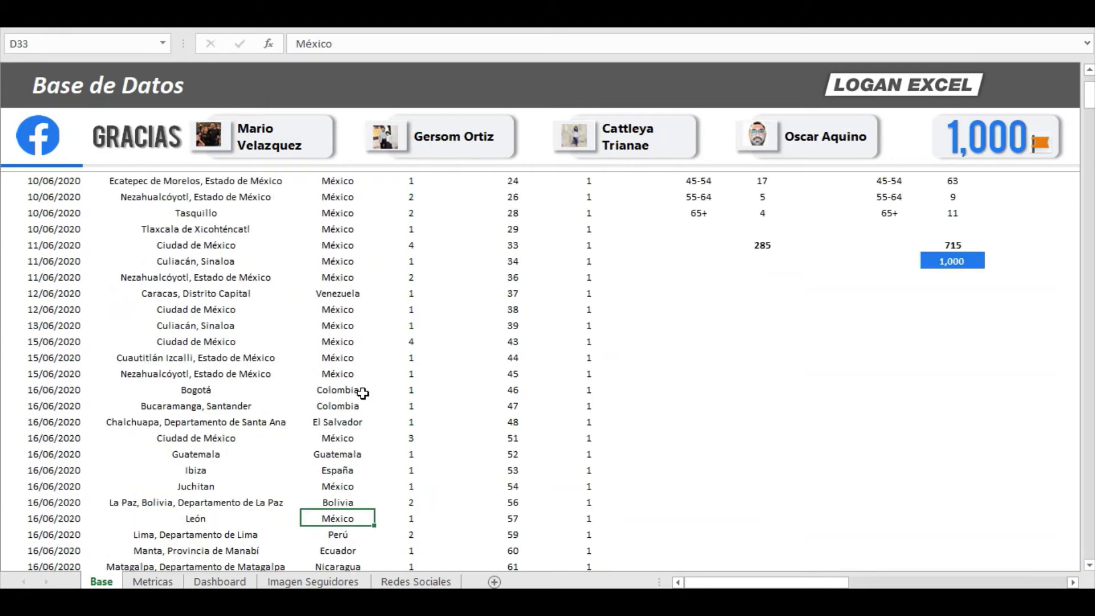
scroll(363, 393, "up", 2)
left_click(384, 328)
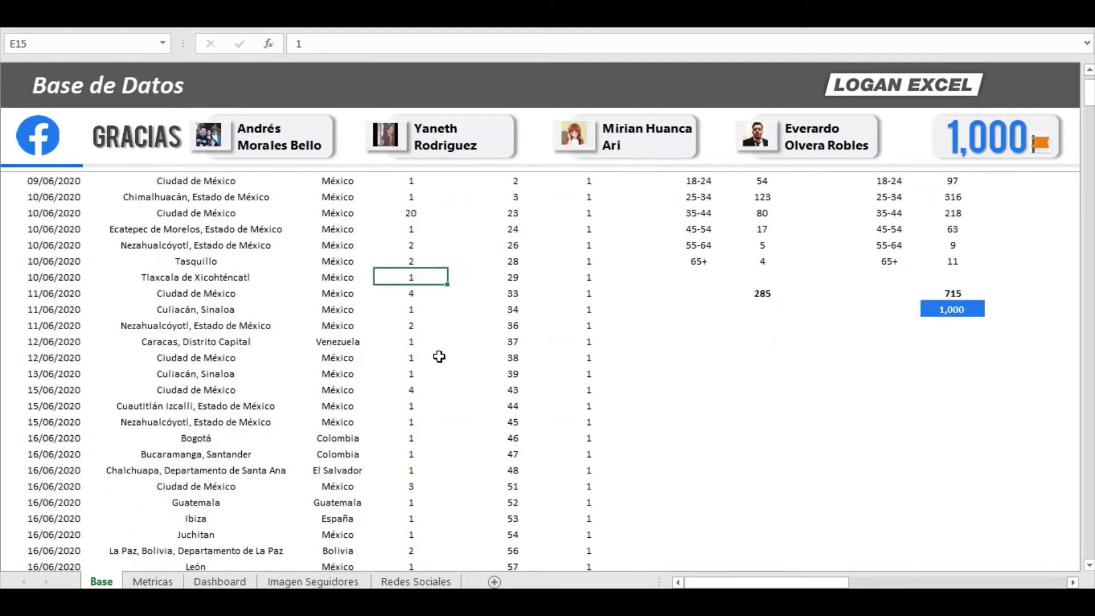
scroll(440, 357, "down", 3)
scroll(465, 369, "down", 2)
left_click(467, 368)
scroll(474, 368, "up", 4)
scroll(474, 365, "up", 1)
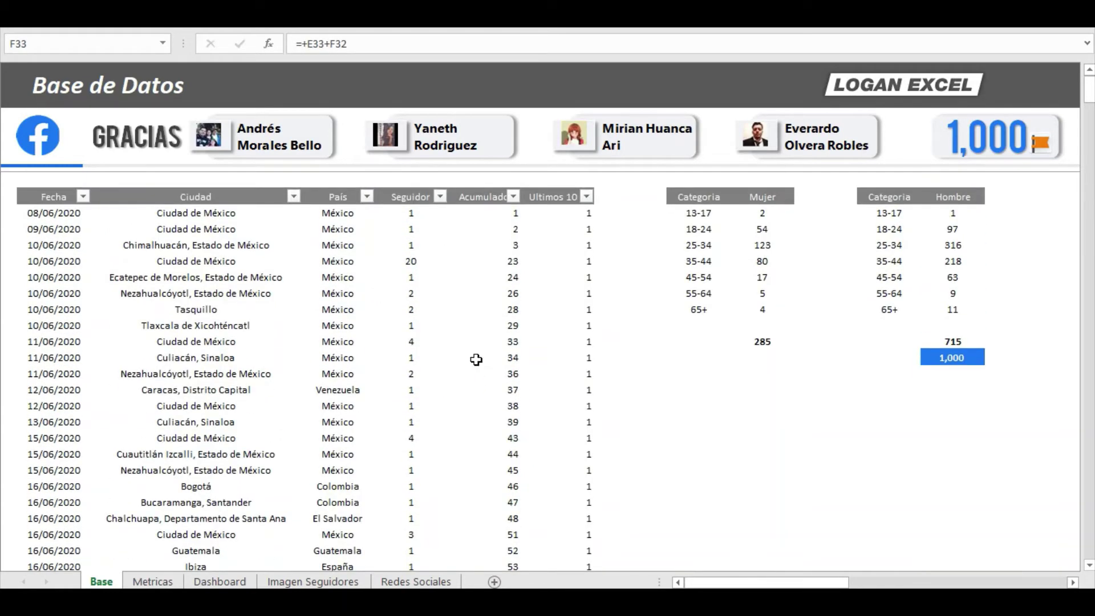
left_click(502, 261)
left_click(502, 229)
left_click(502, 213)
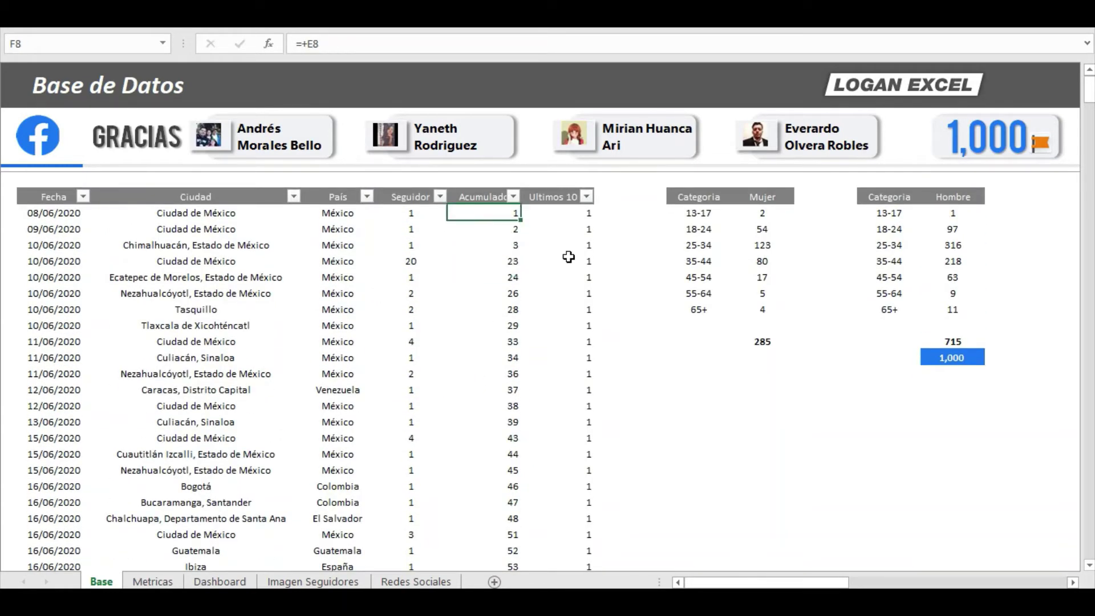
key("Down")
key("Down")
key("Down")
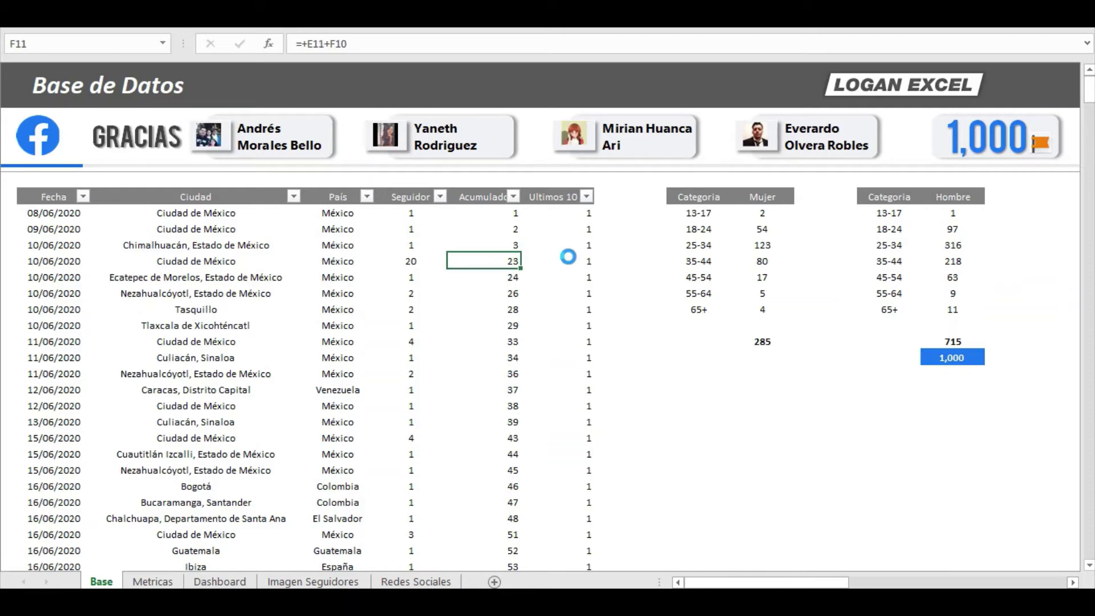
key("Down")
key("Down")
key("Down")
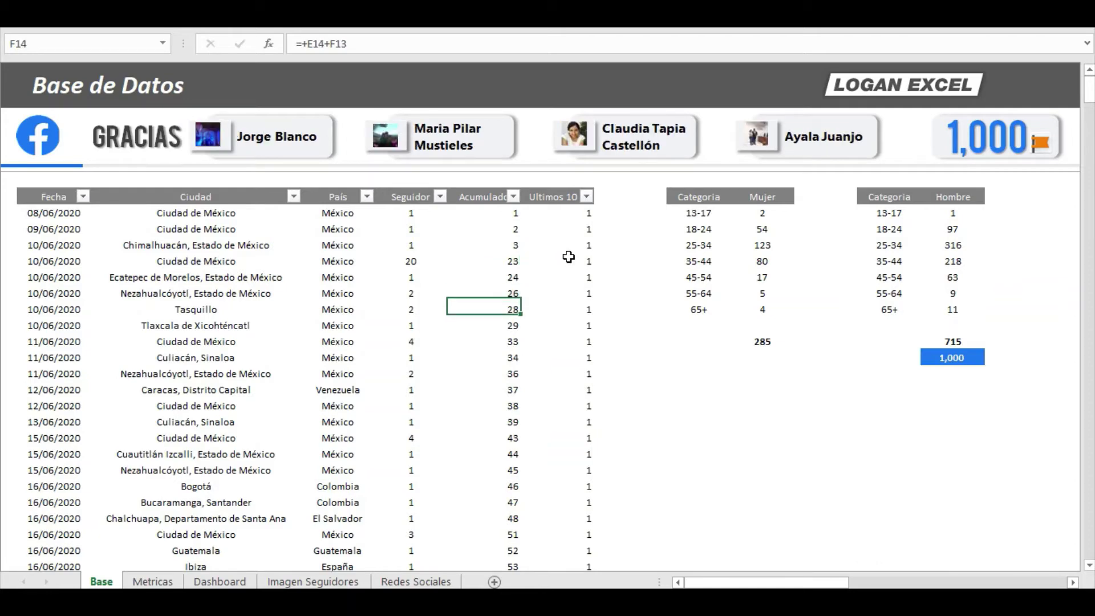
Move to the Ultimos 10 column and inspect its first flag values
key("Right")
key("Up")
key("Up")
key("Up")
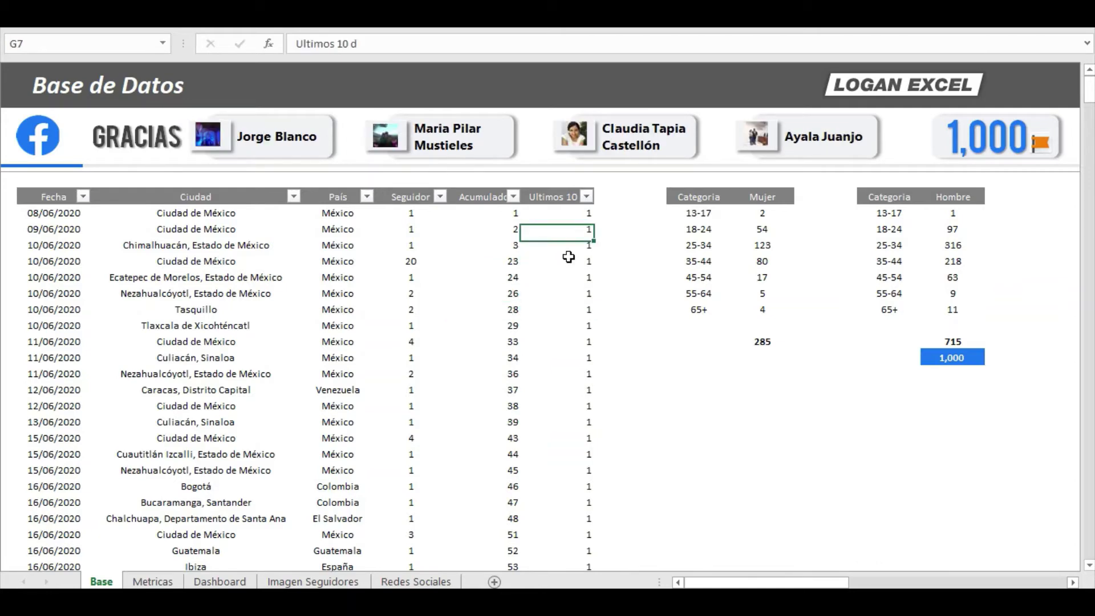
key("Down")
key("Down")
key("Down")
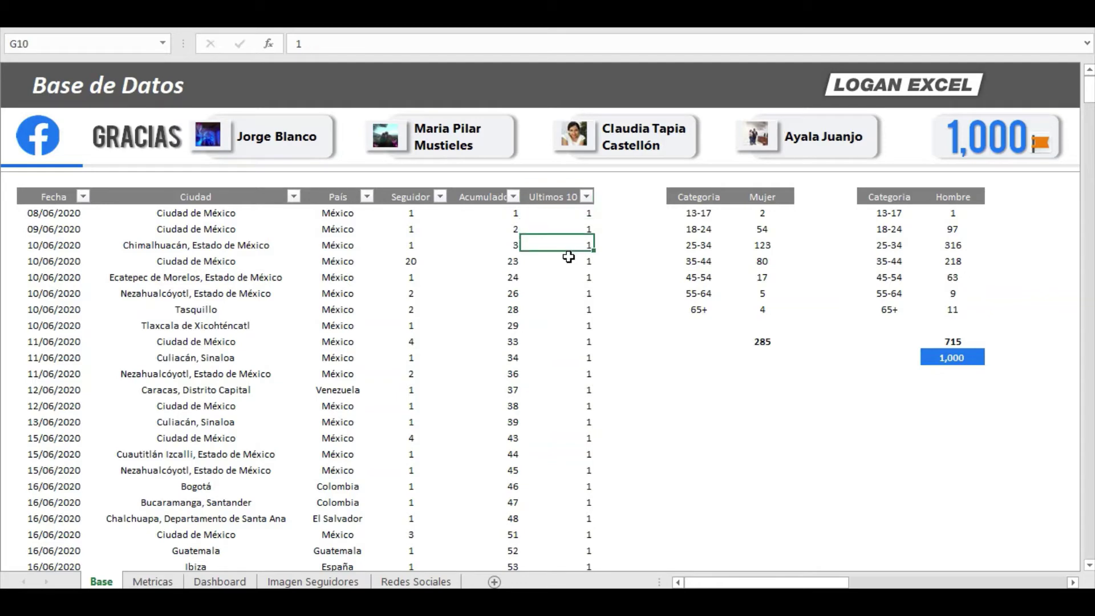
key("Down")
key("Down")
key("Down")
key("Down")
key("Up")
key("Up")
key("Up")
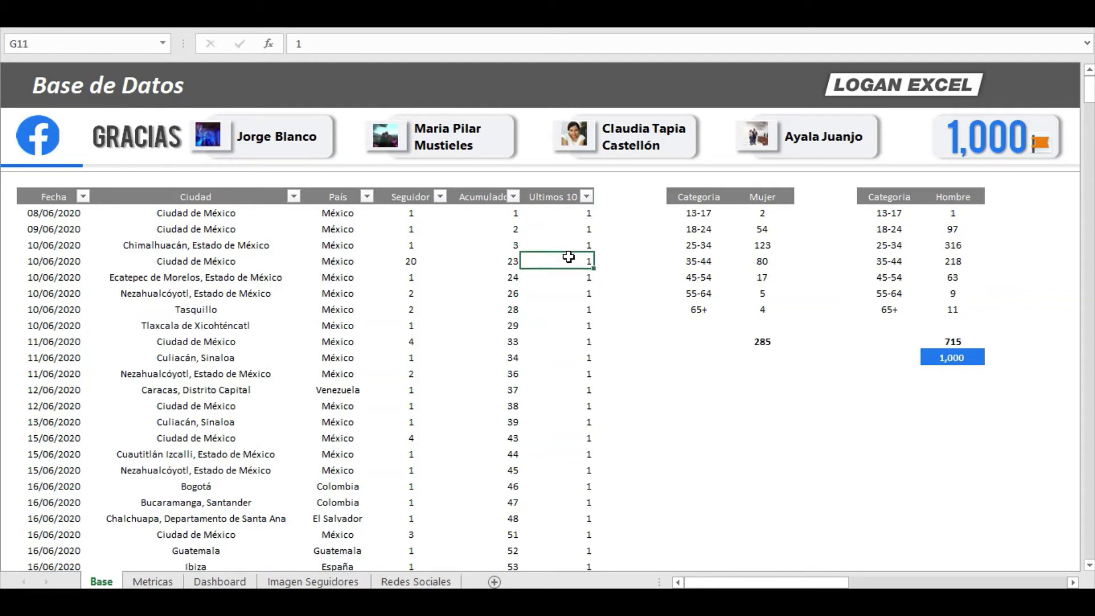
key("Up")
key("Up")
key("Up")
key("Up")
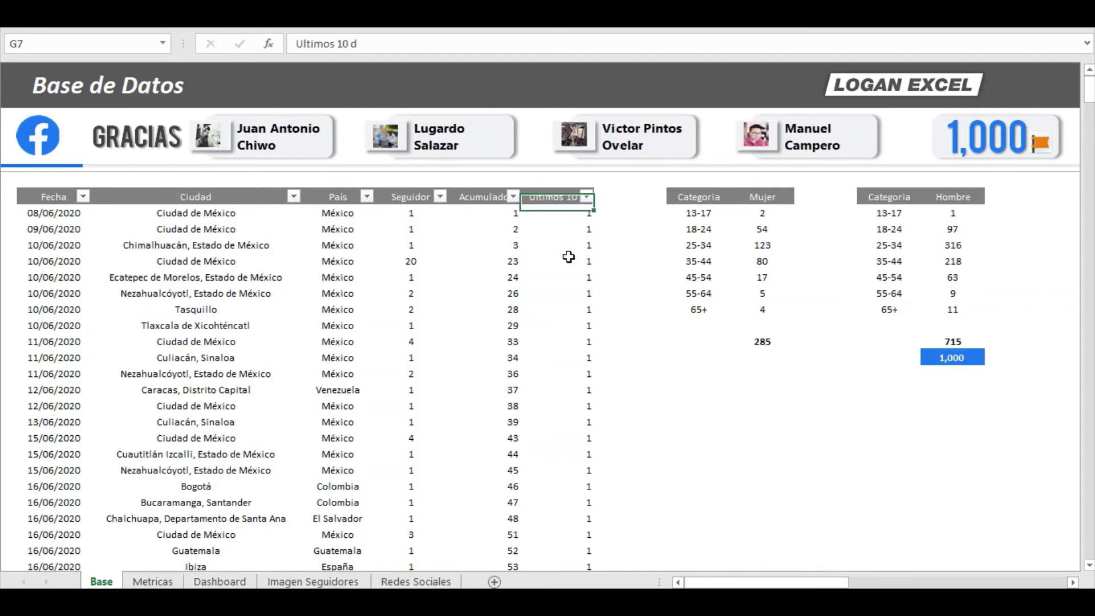
key("Down")
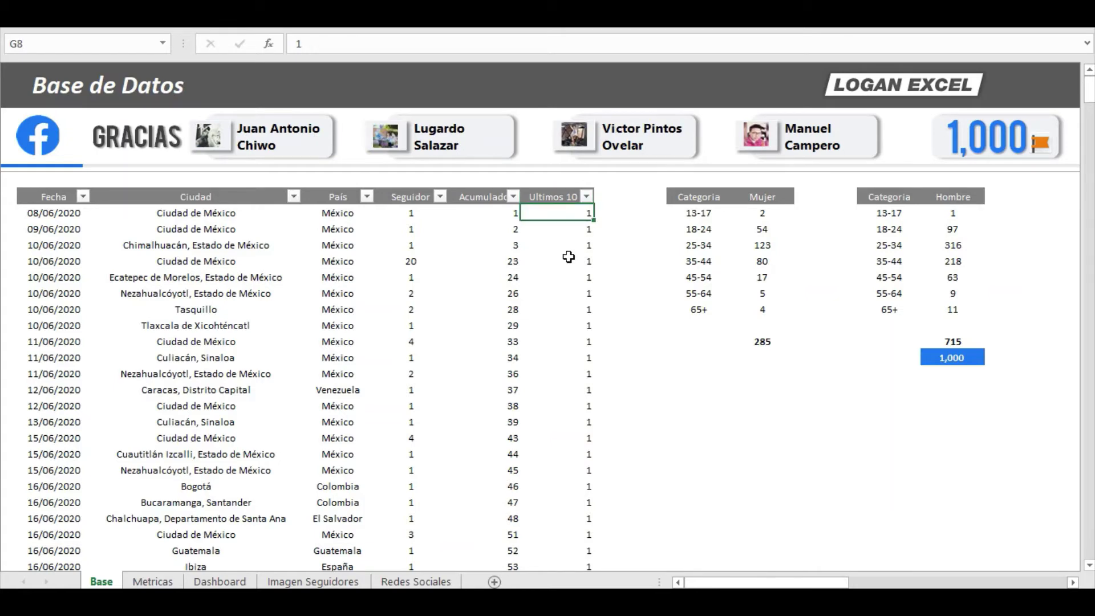
key("Down")
key("Up")
key("Up")
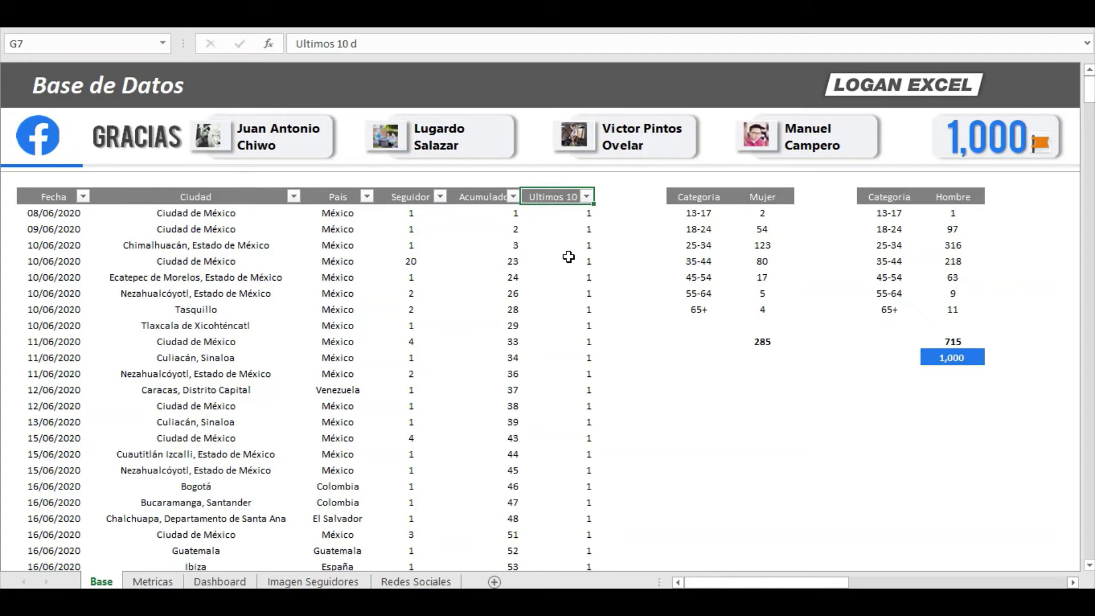
Jump to the table's last row and check its date 28/07/2020, country and follower count
key("ctrl+Down")
key("Down")
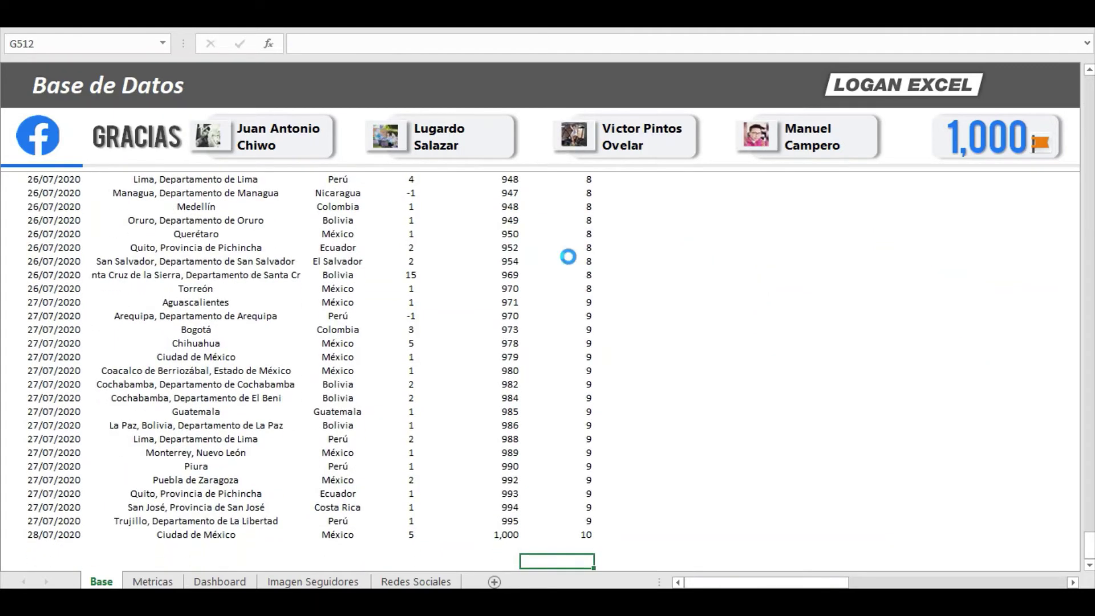
key("Up")
key("Up")
key("Up")
key("Down")
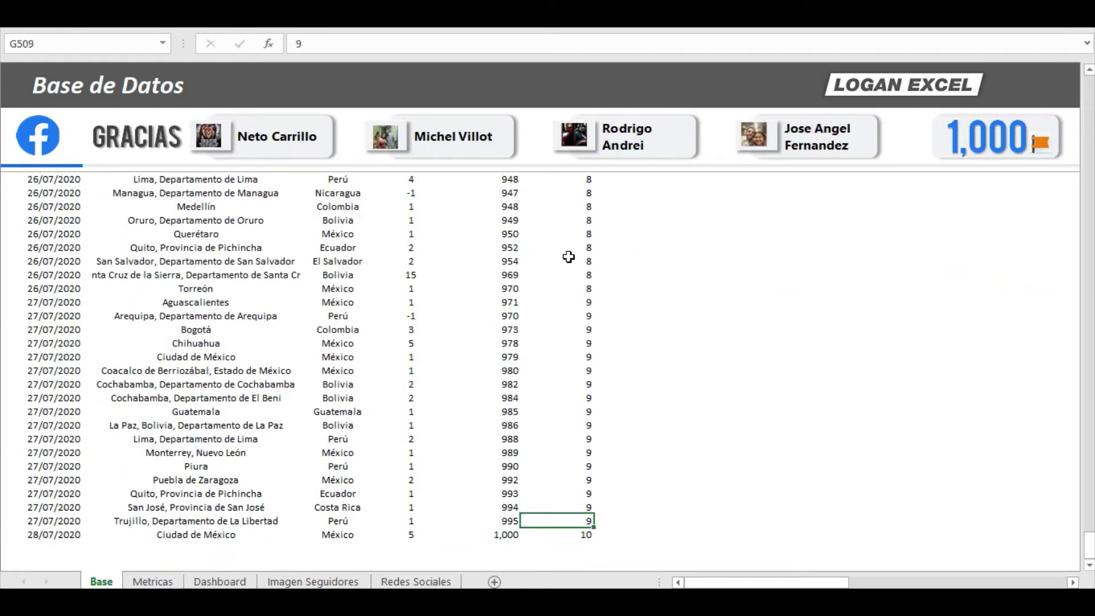
key("Down")
scroll(507, 310, "down", 1)
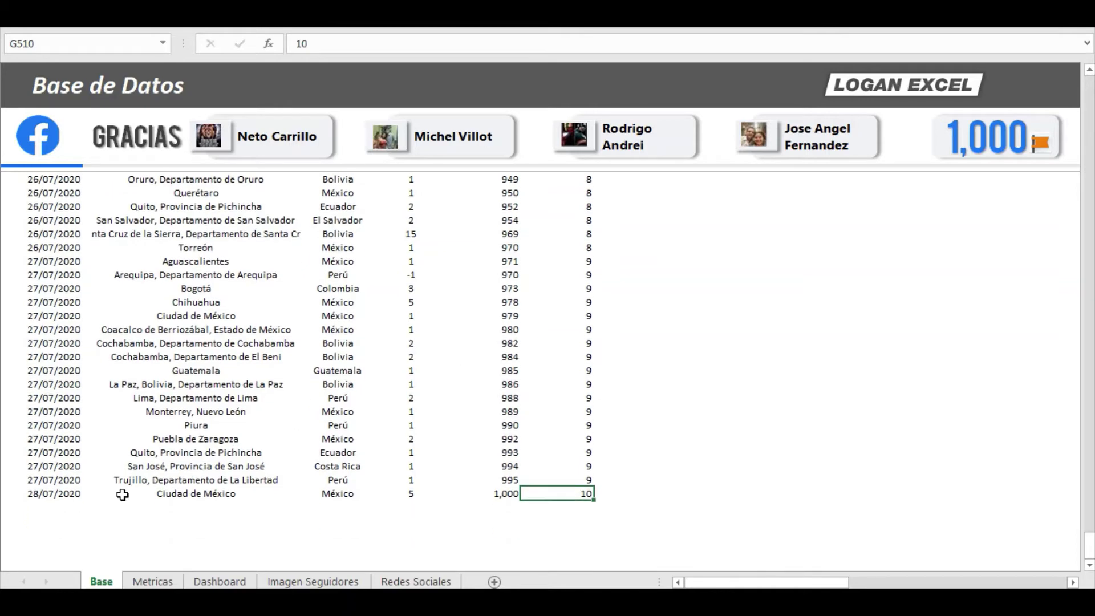
left_click(71, 500)
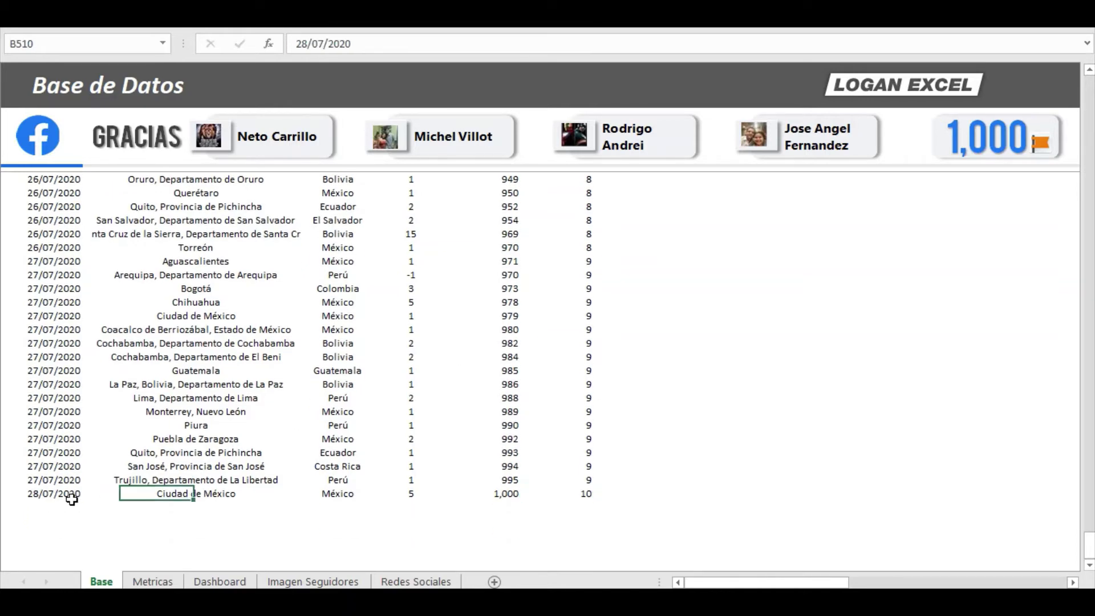
left_click(312, 496)
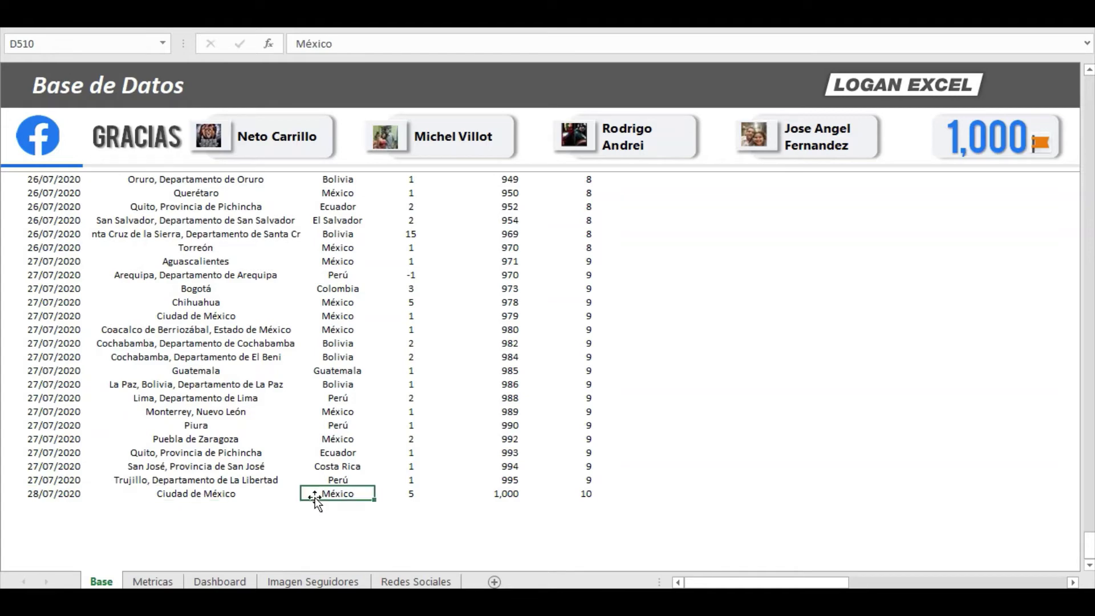
left_click(408, 494)
scroll(502, 487, "down", 1)
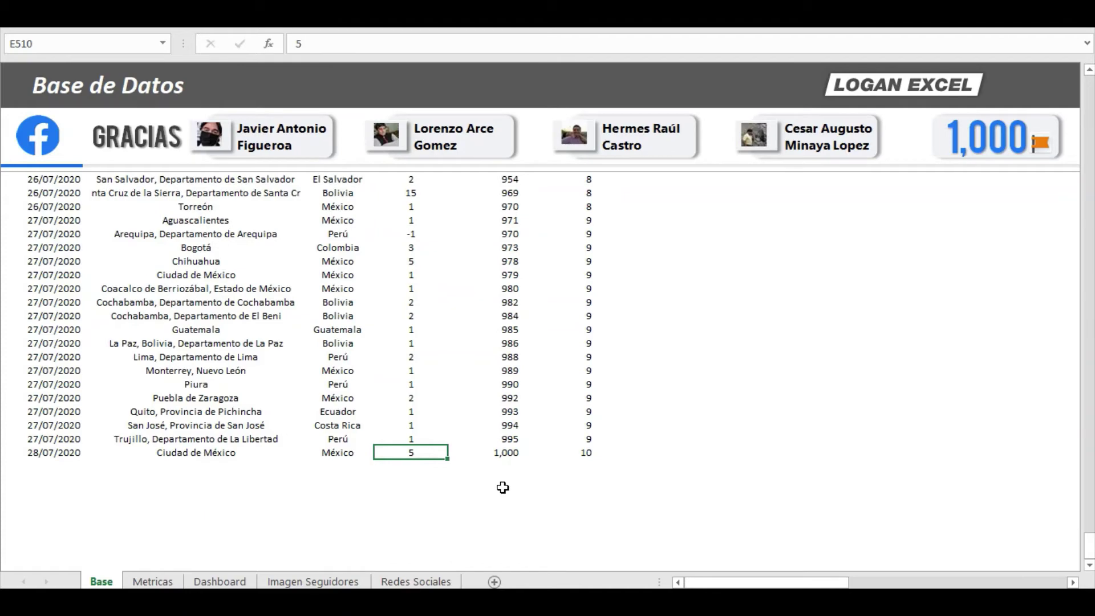
Inspect the last row's accumulated total of 1,000, then return to the top of the table
key("Left")
key("Right")
key("Right")
key("Right")
key("Left")
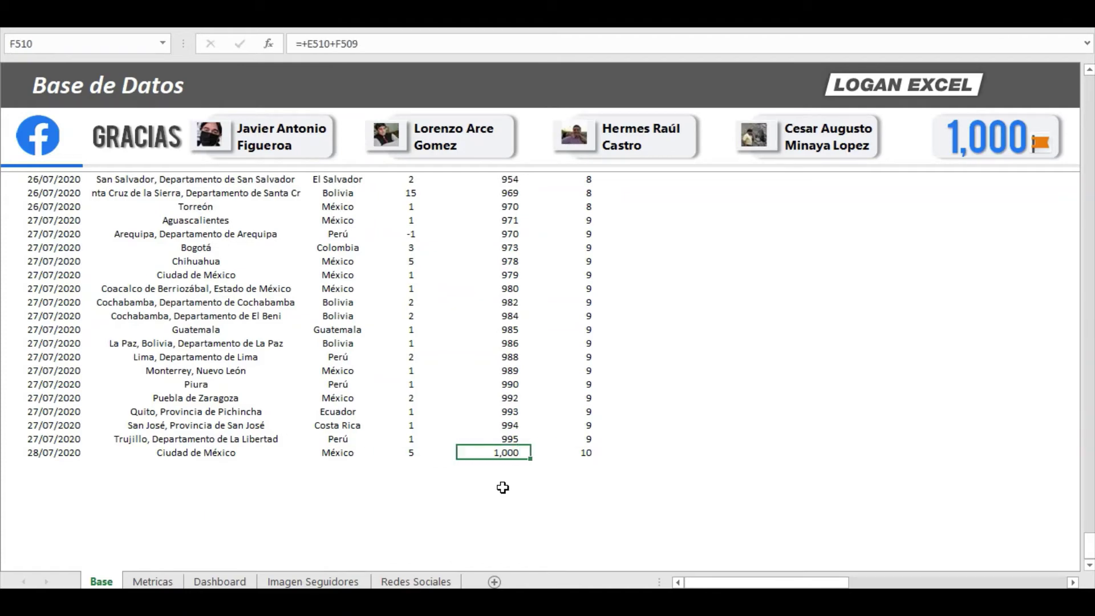
key("Right")
key("Left")
key("Right")
key("Right")
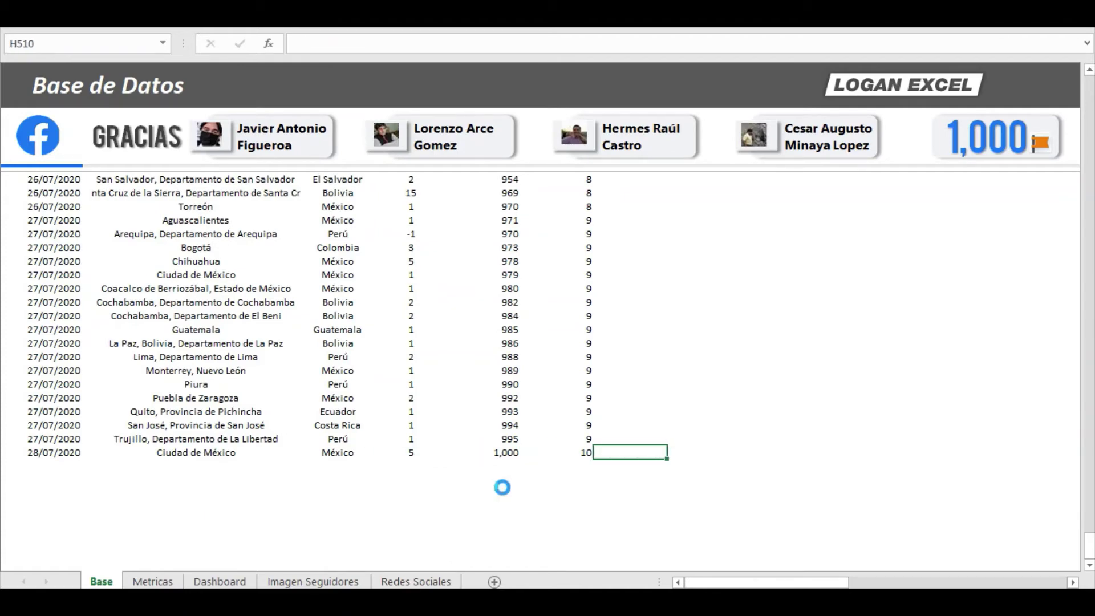
key("Left")
key("Left")
key("Left")
key("Right")
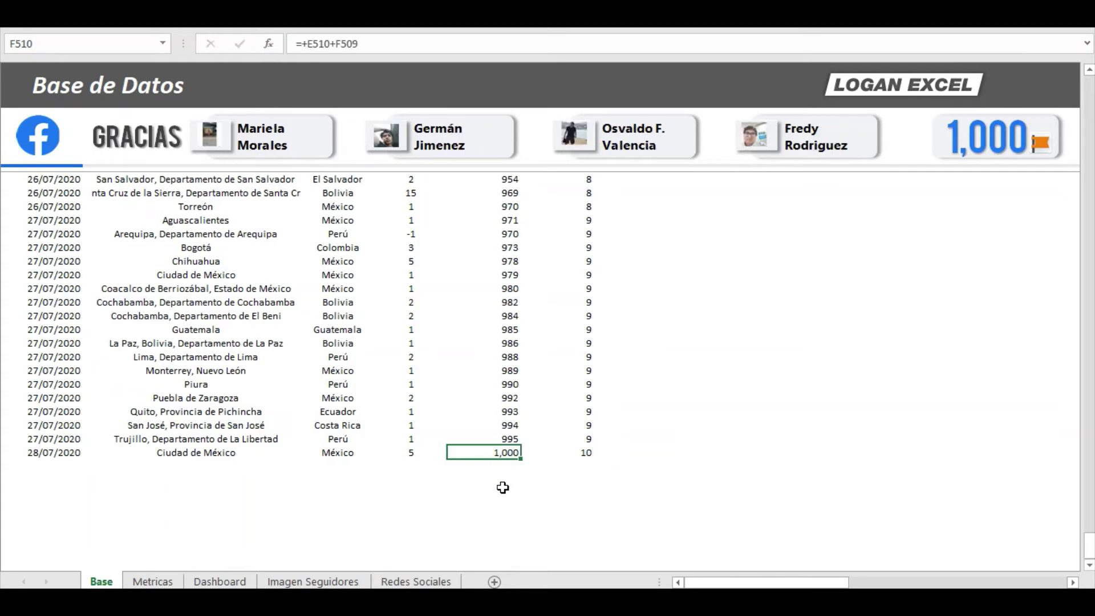
key("Up")
key("ctrl+Up")
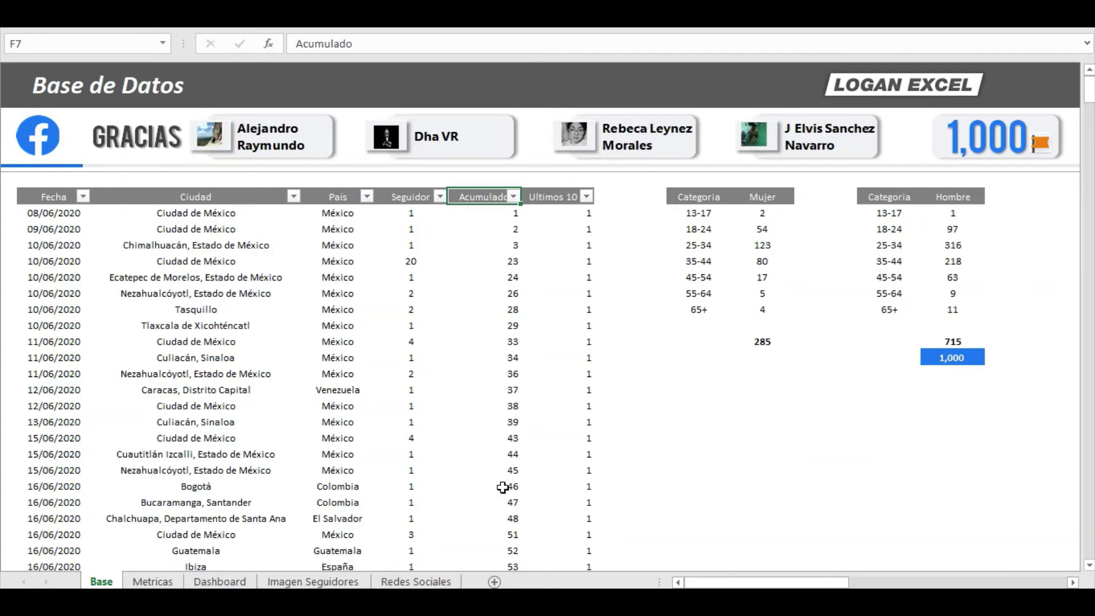
key("Left")
key("Left")
key("Left")
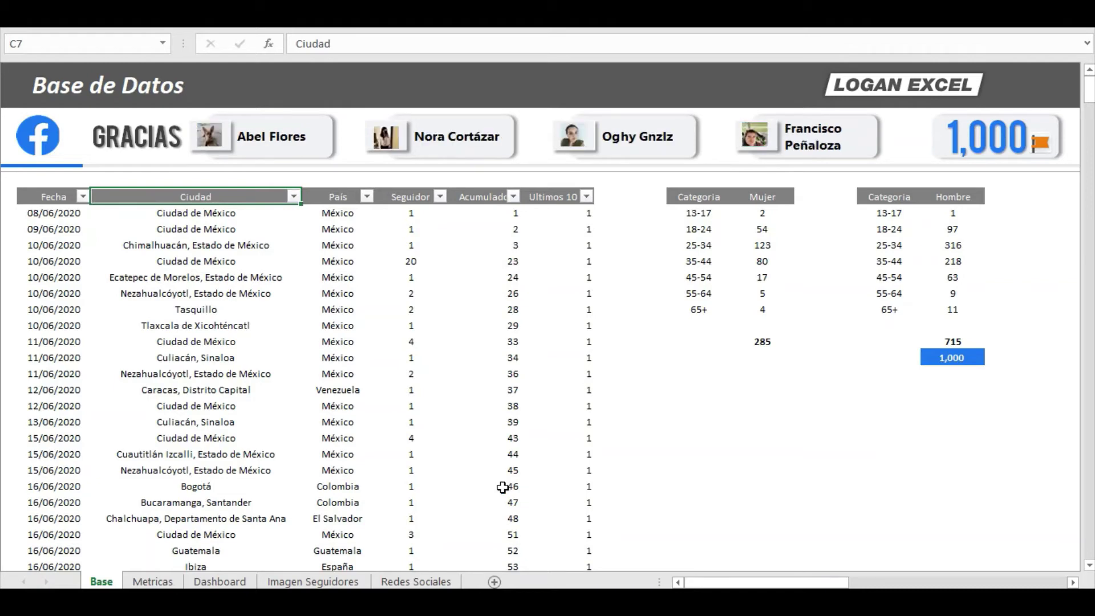
key("Right")
key("Right")
key("Right")
key("Right")
key("Right")
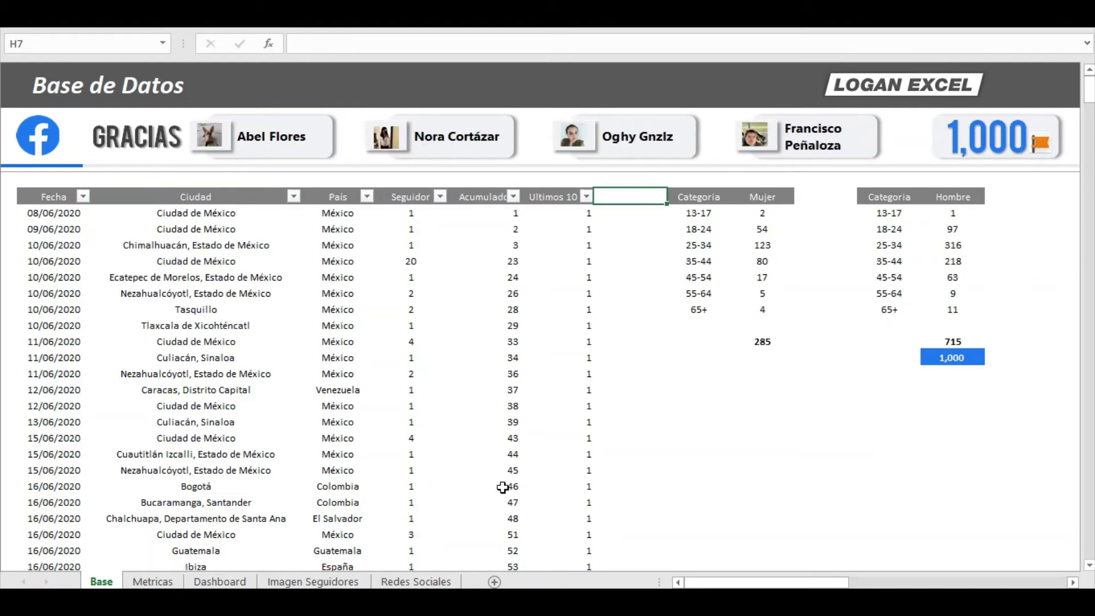
key("Left")
key("Left")
key("Left")
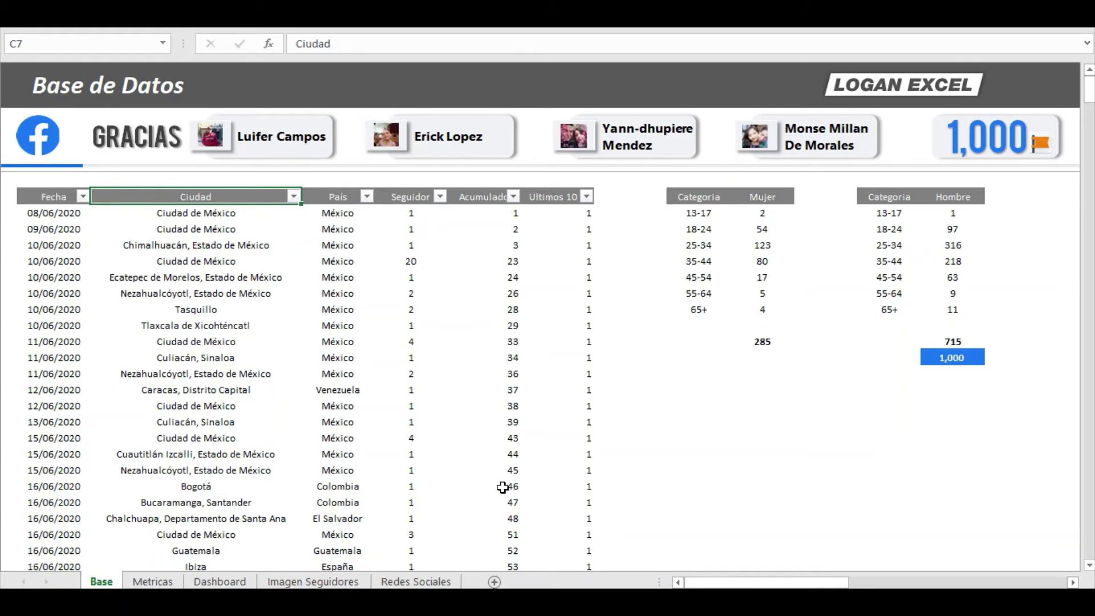
key("Left")
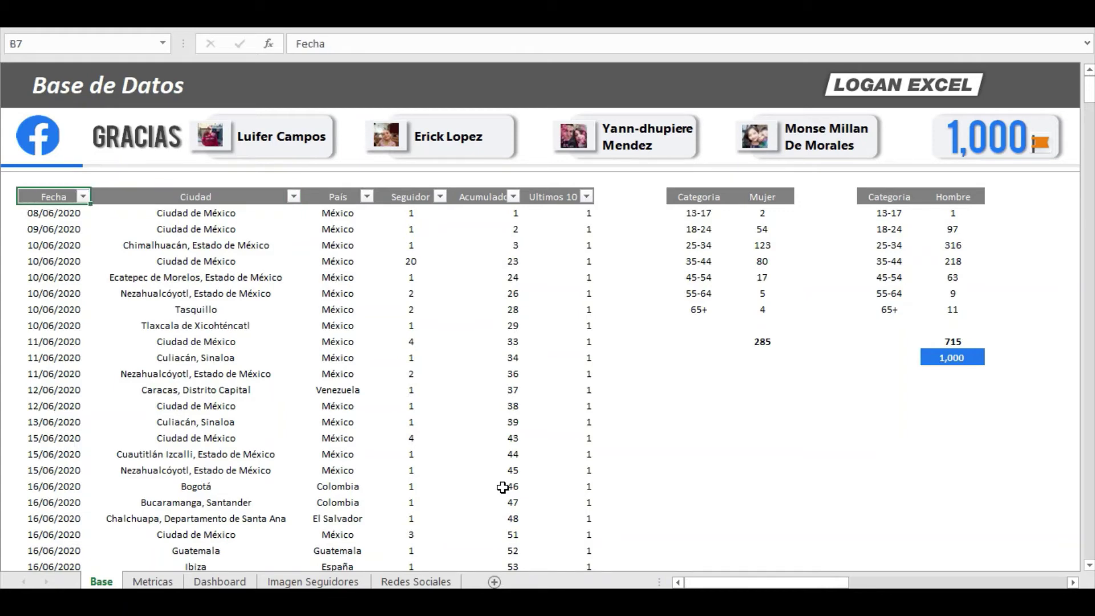
key("ctrl+Down")
key("Up")
key("ctrl+Home")
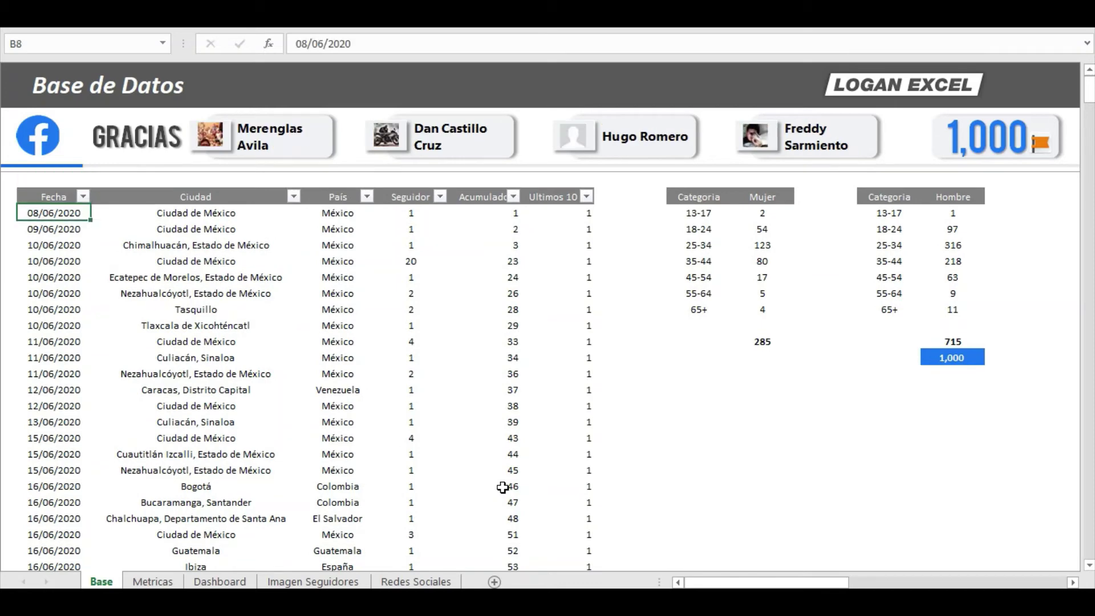
key("Up")
key("Right")
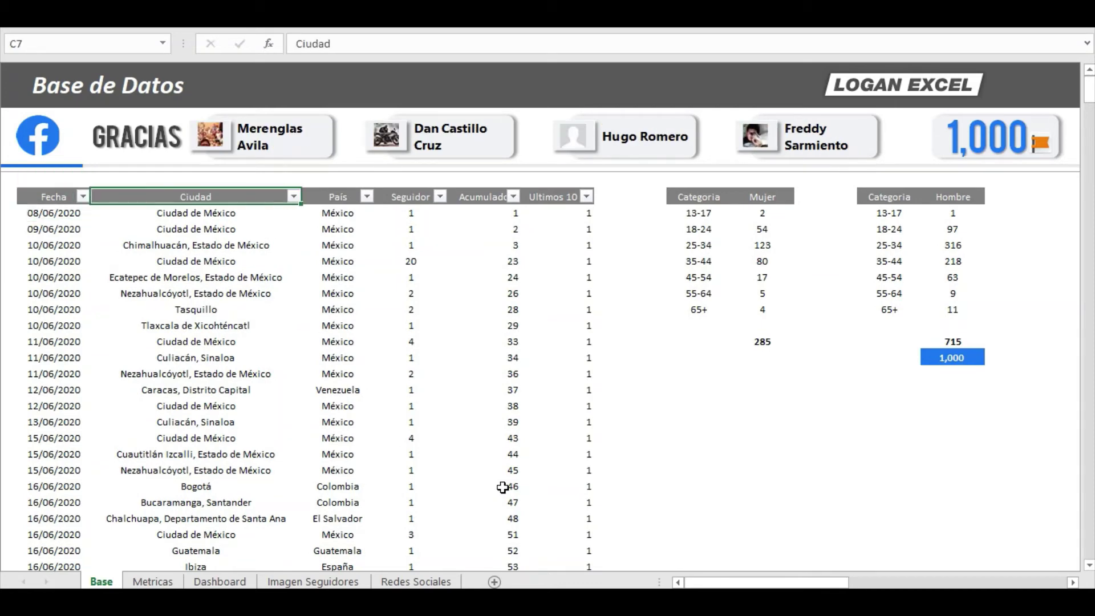
key("ctrl+Right")
key("Left")
key("Left")
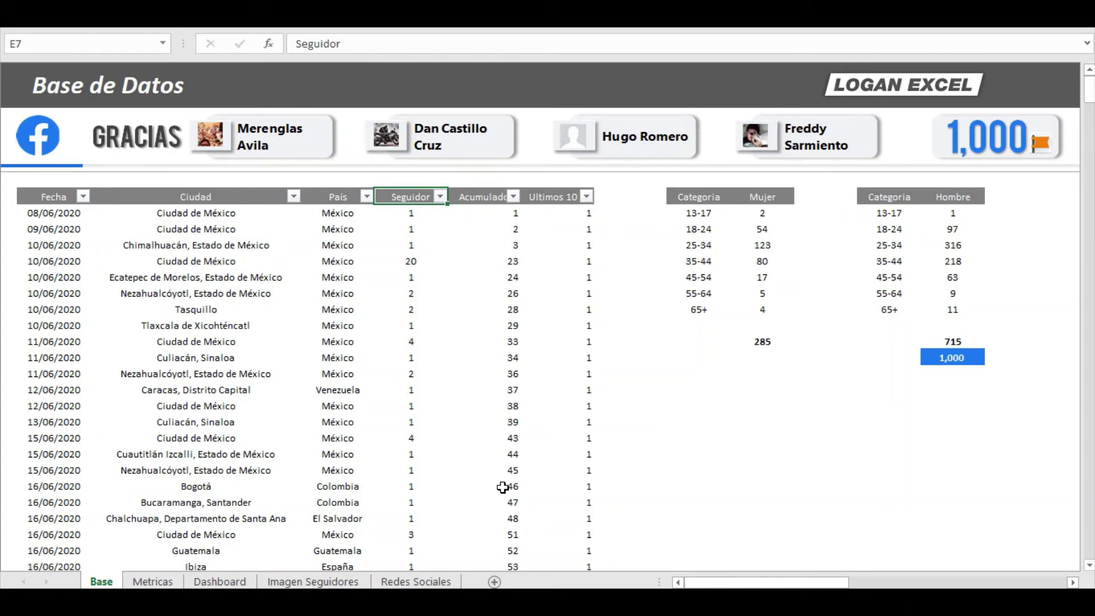
key("Right")
key("Right")
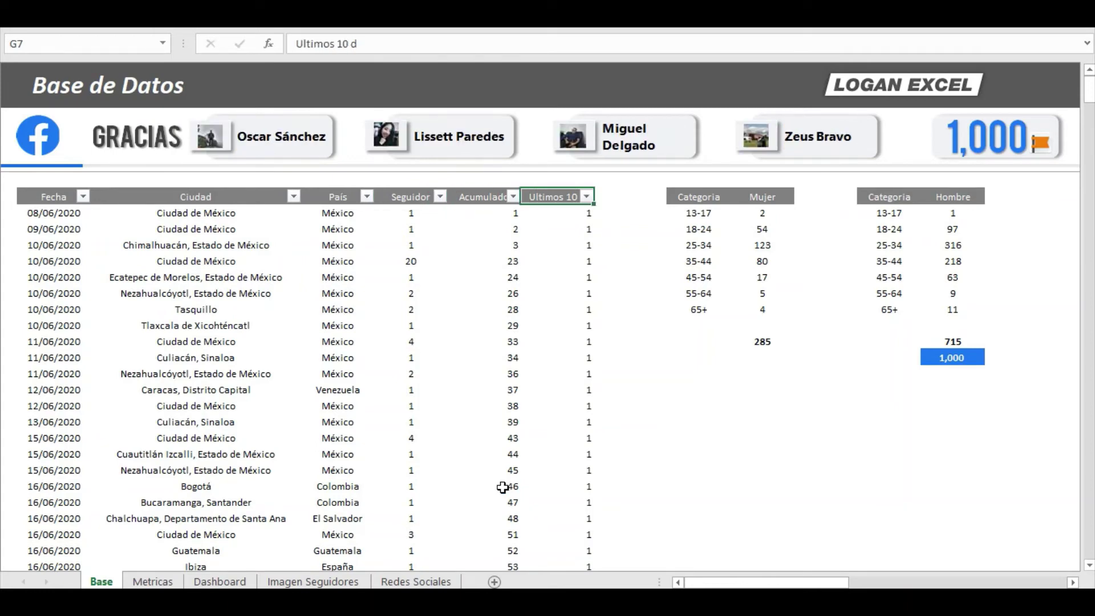
key("Right")
key("Right")
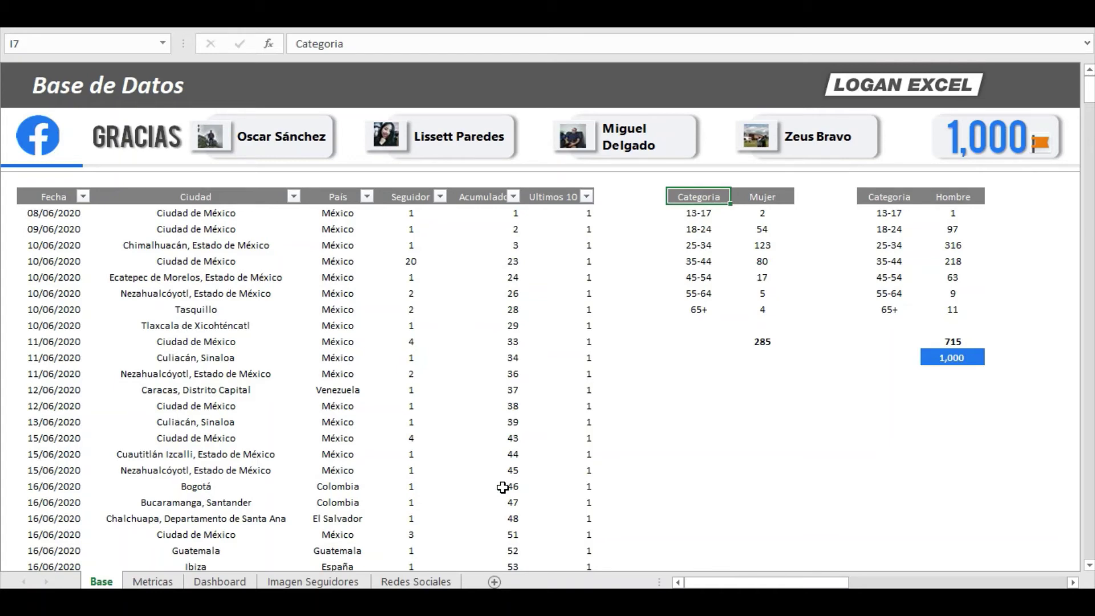
key("Right")
key("Left")
key("Right")
key("Left")
key("Right")
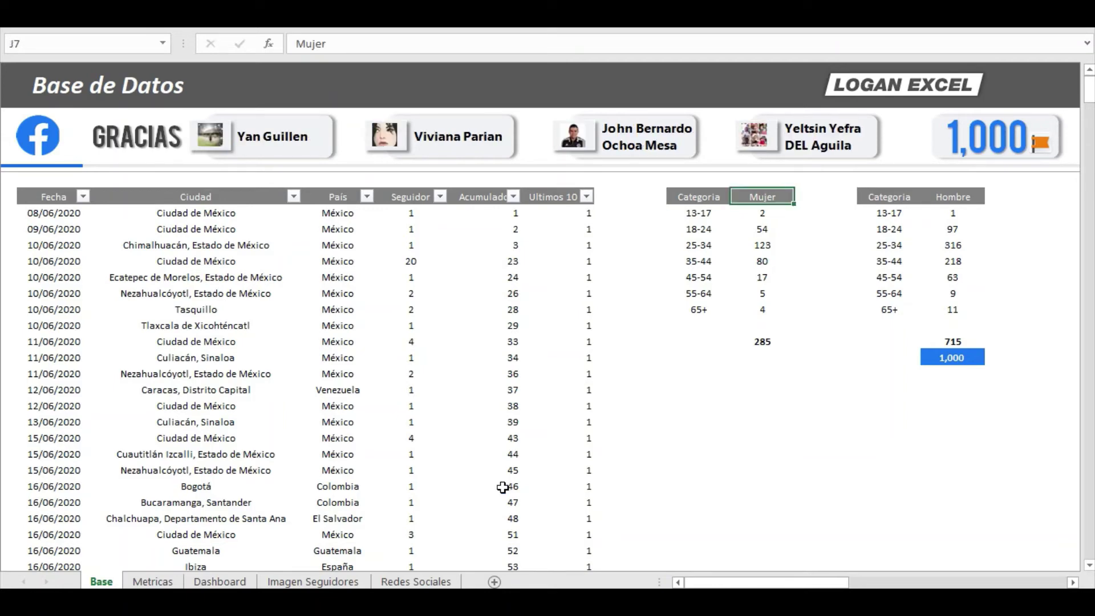
key("Right")
key("Right")
key("Right")
key("Left")
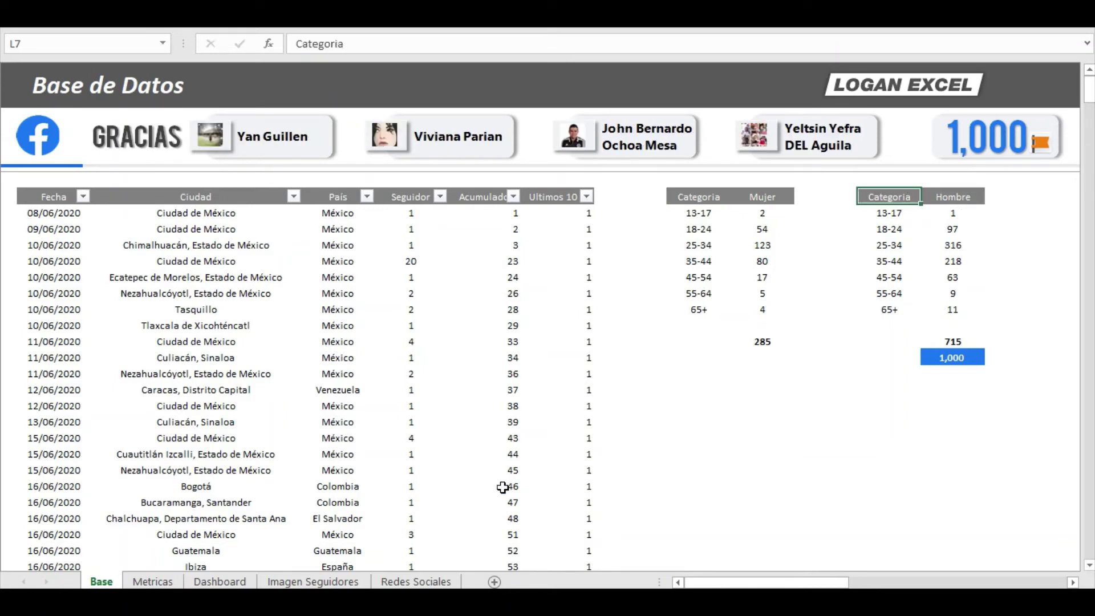
key("Left")
key("Down")
key("Down")
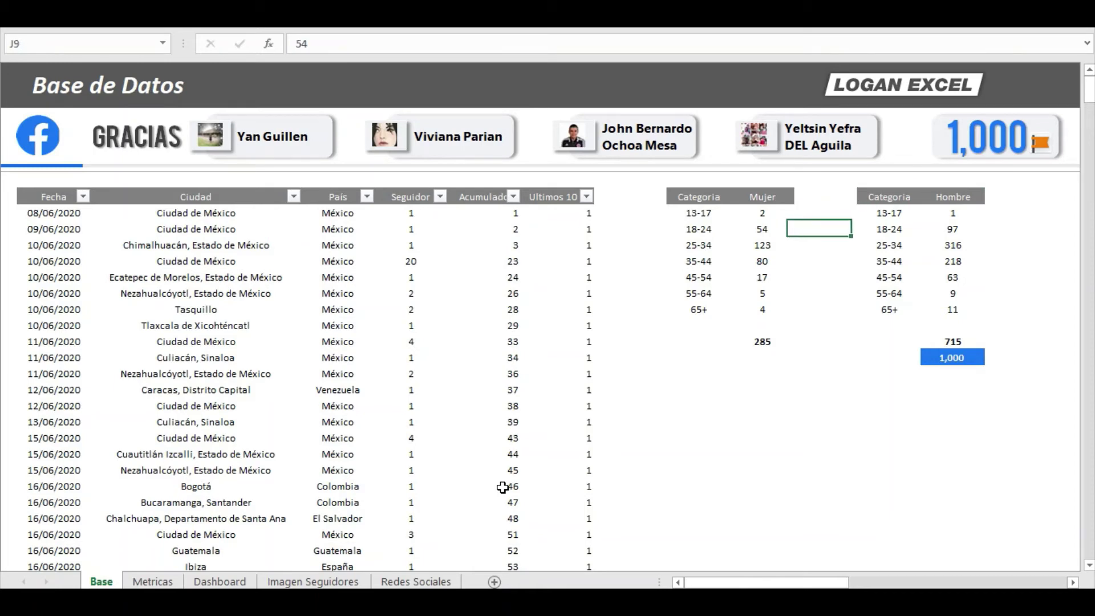
key("Left")
key("Left")
key("Down")
key("Down")
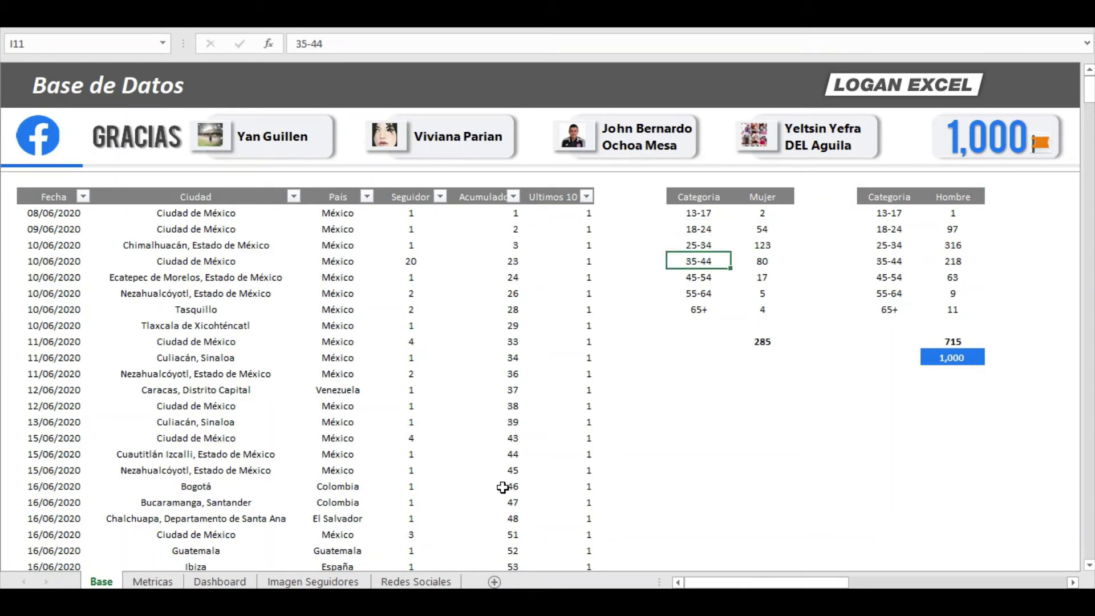
key("Up")
key("Up")
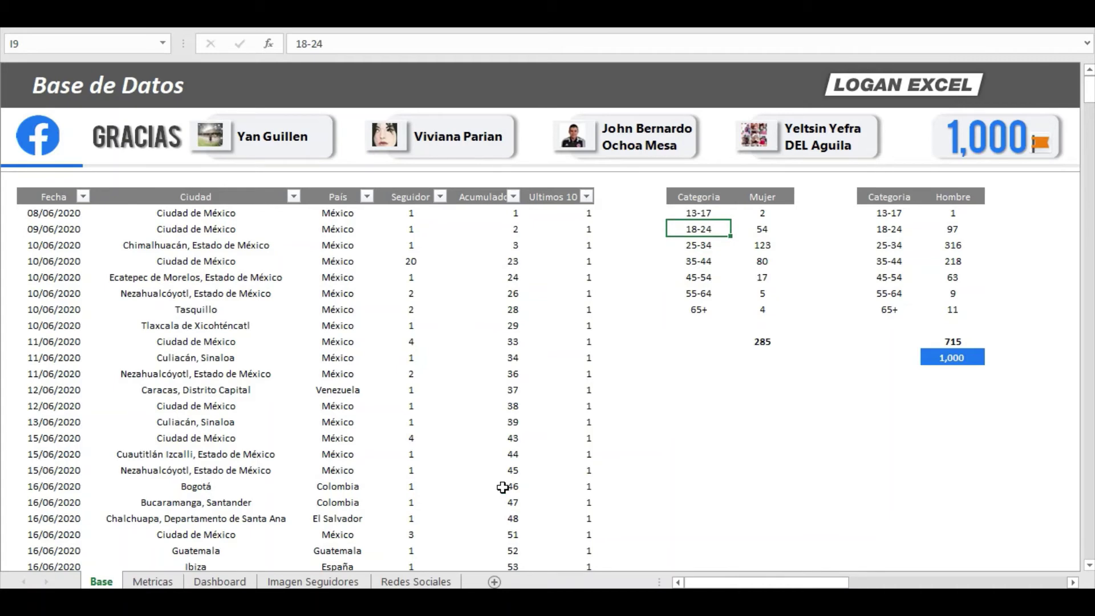
key("Right")
key("Up")
key("ctrl+Down")
key("Down")
key("Down")
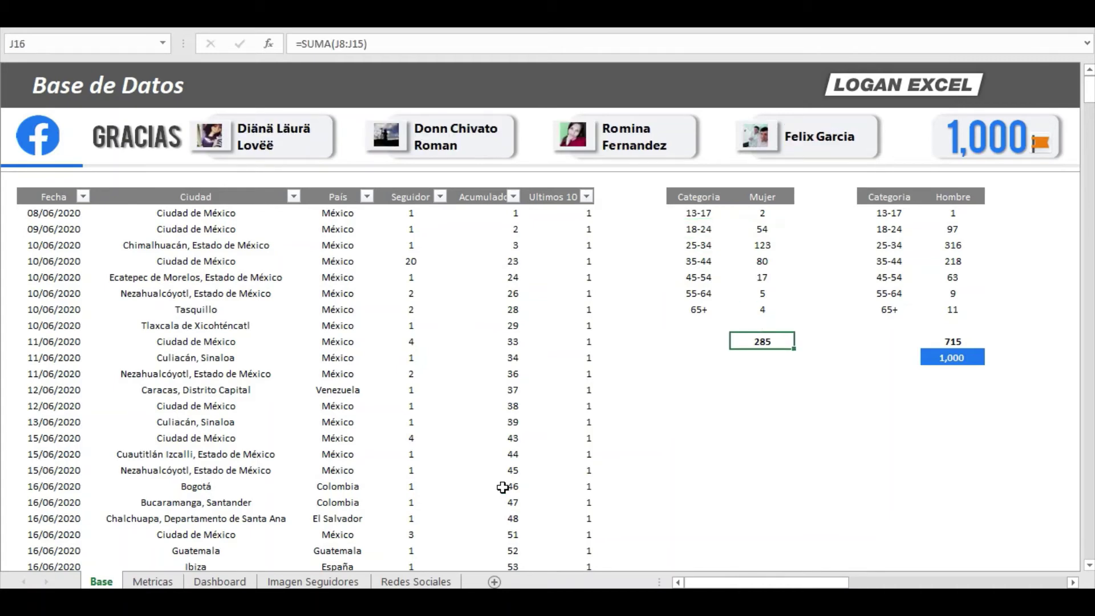
key("Right")
key("Right")
key("Right")
key("Down")
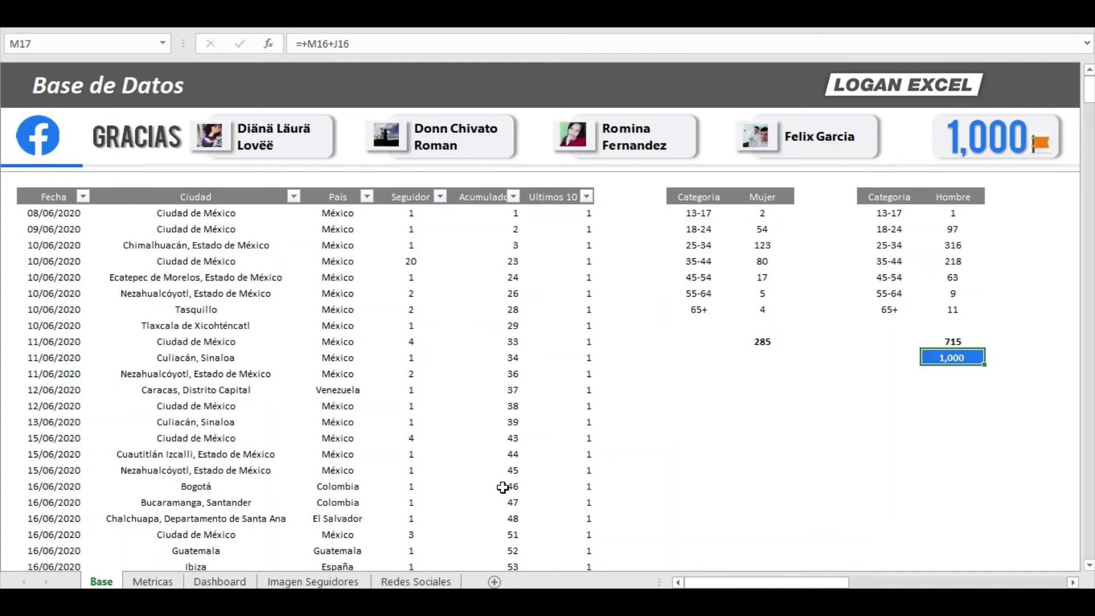
key("Up")
key("Up")
key("Up")
key("Up")
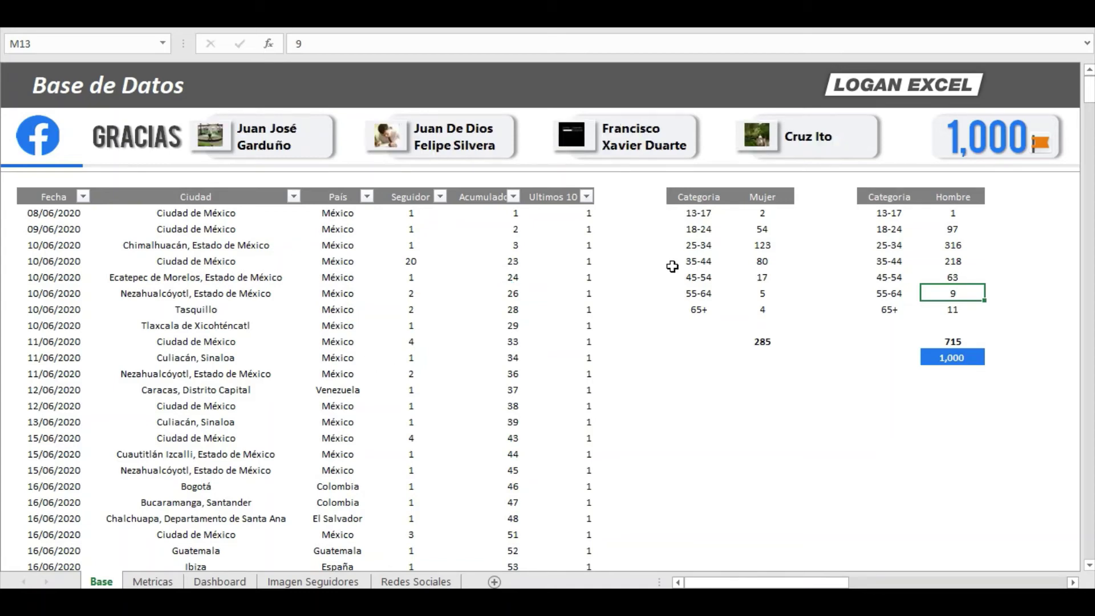
left_click(693, 241)
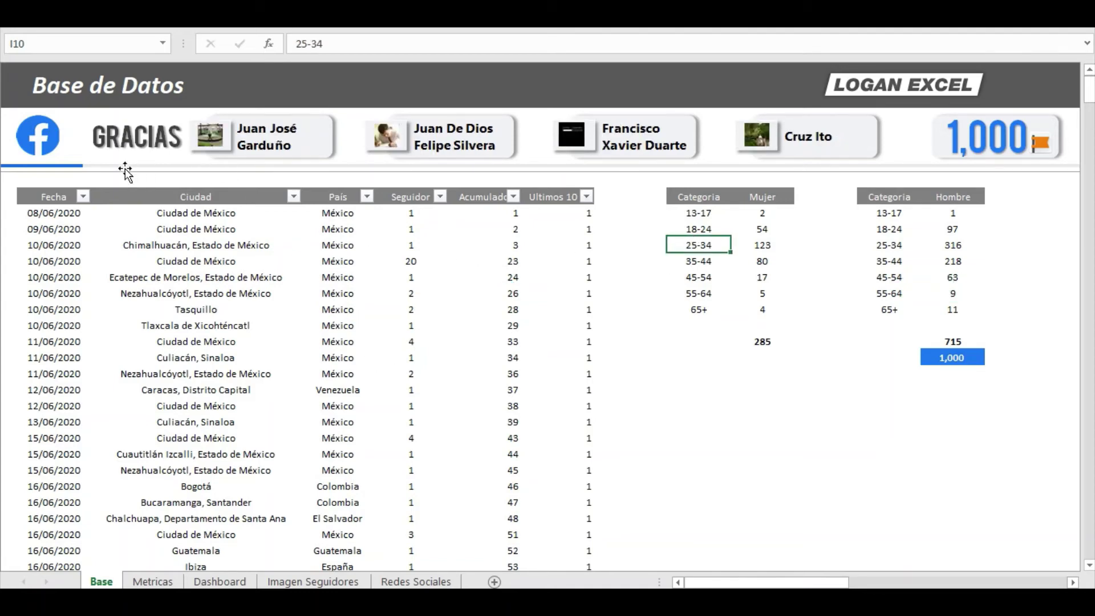
left_click(122, 196)
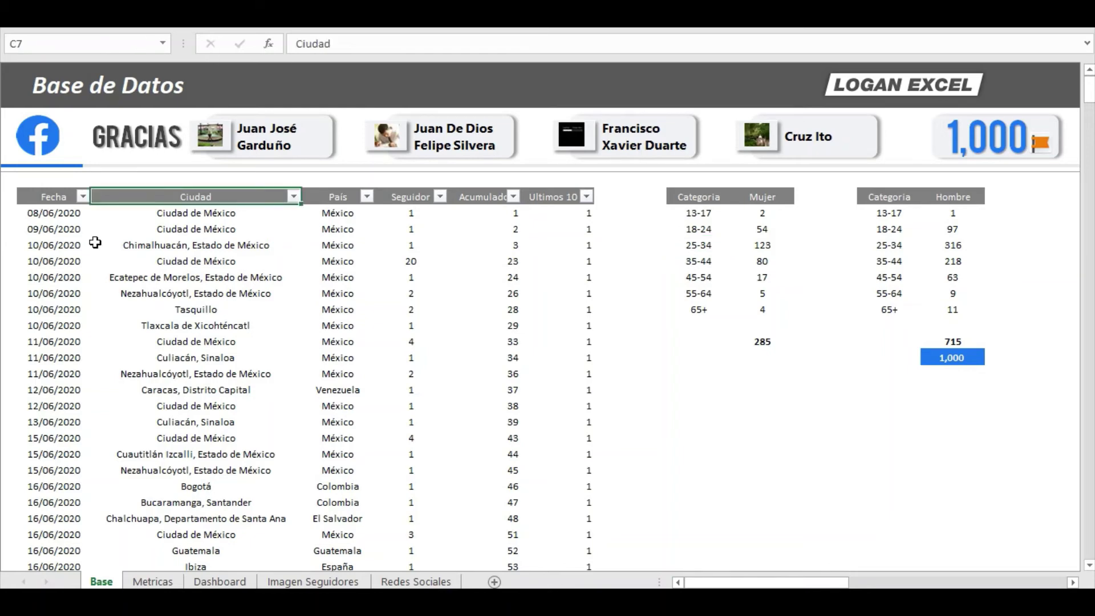
On Metricas, check the country pivot values from Venezuela's 1 and Panamá's 5 up to México's 333
left_click(167, 583)
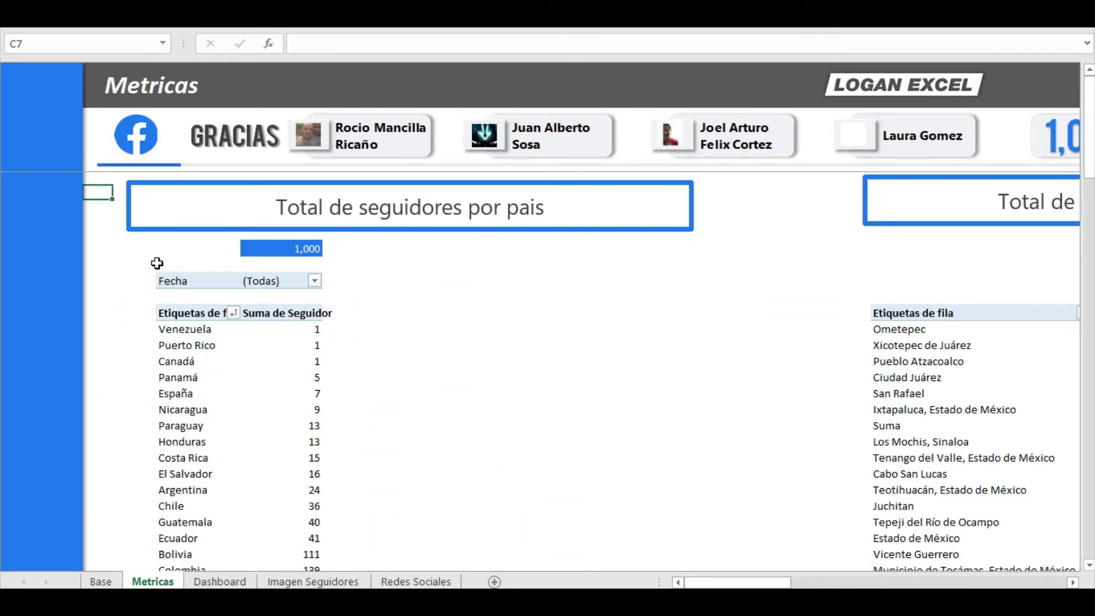
left_click(373, 279)
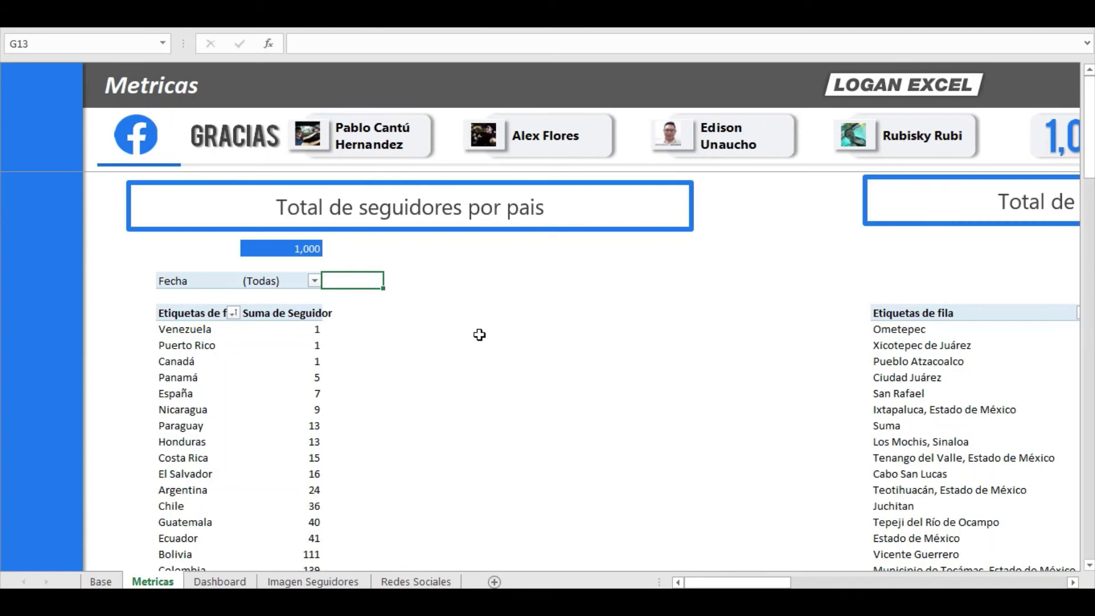
left_click(266, 333)
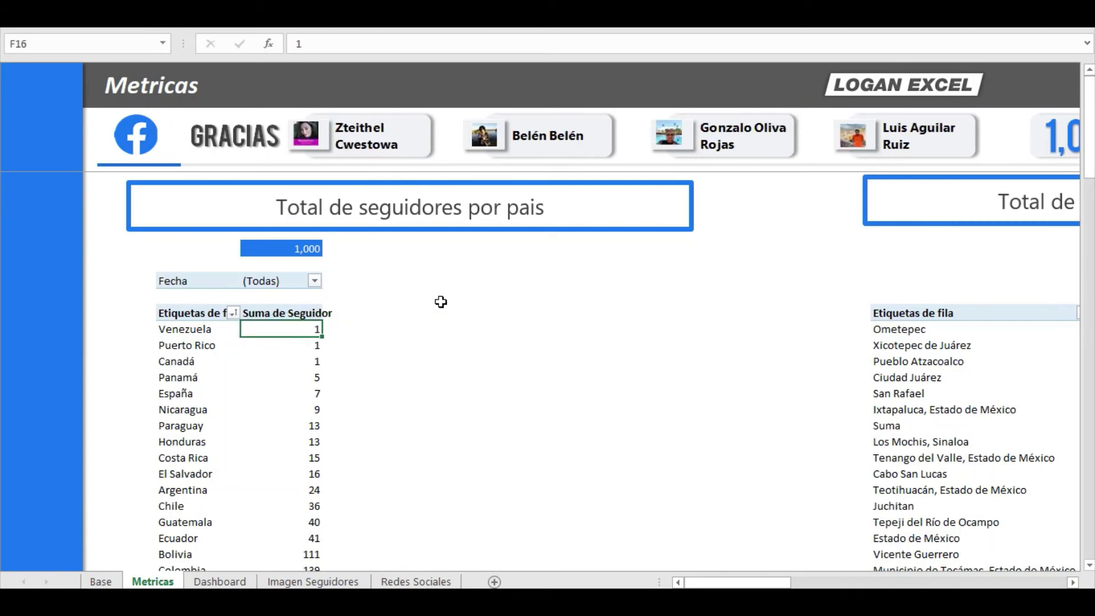
left_click(319, 377)
scroll(308, 366, "down", 1)
scroll(303, 362, "down", 1)
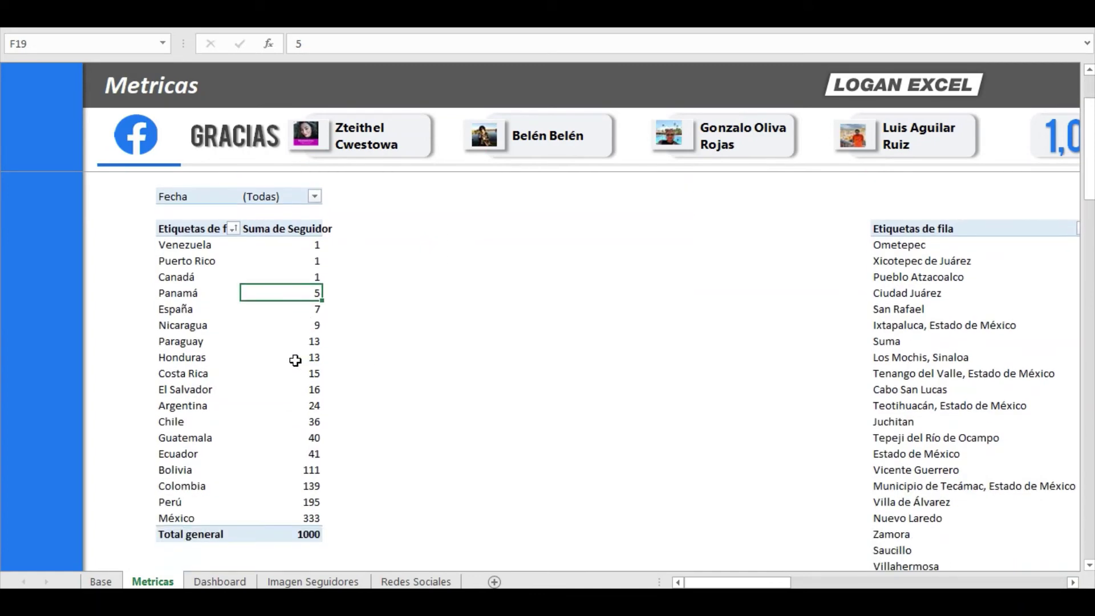
scroll(294, 360, "down", 1)
scroll(294, 360, "down", 1)
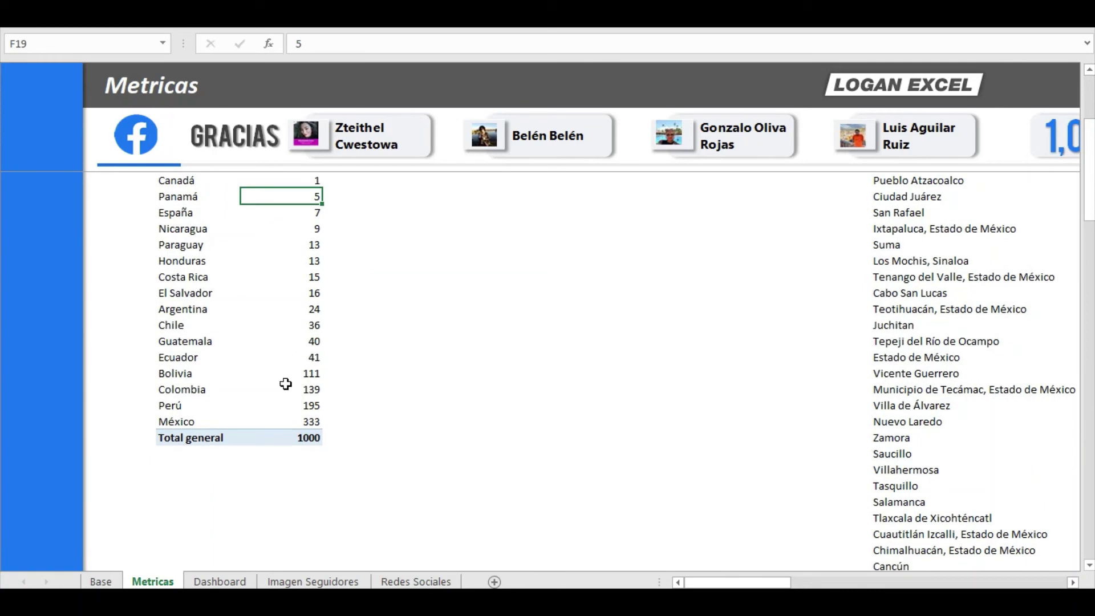
scroll(286, 384, "up", 2)
scroll(285, 365, "up", 2)
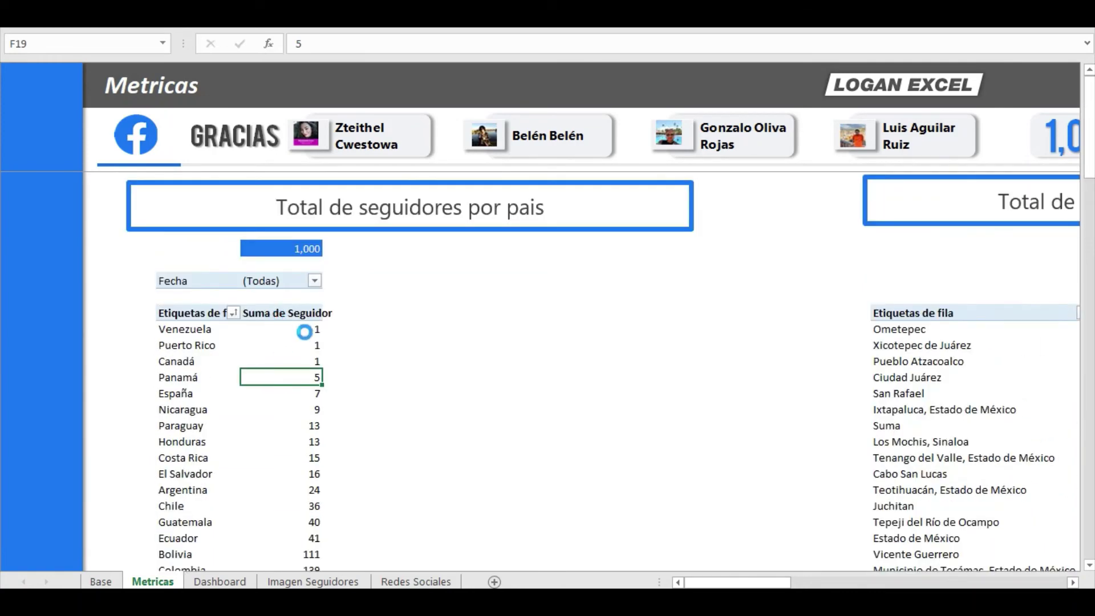
scroll(304, 332, "down", 1)
scroll(304, 332, "down", 1)
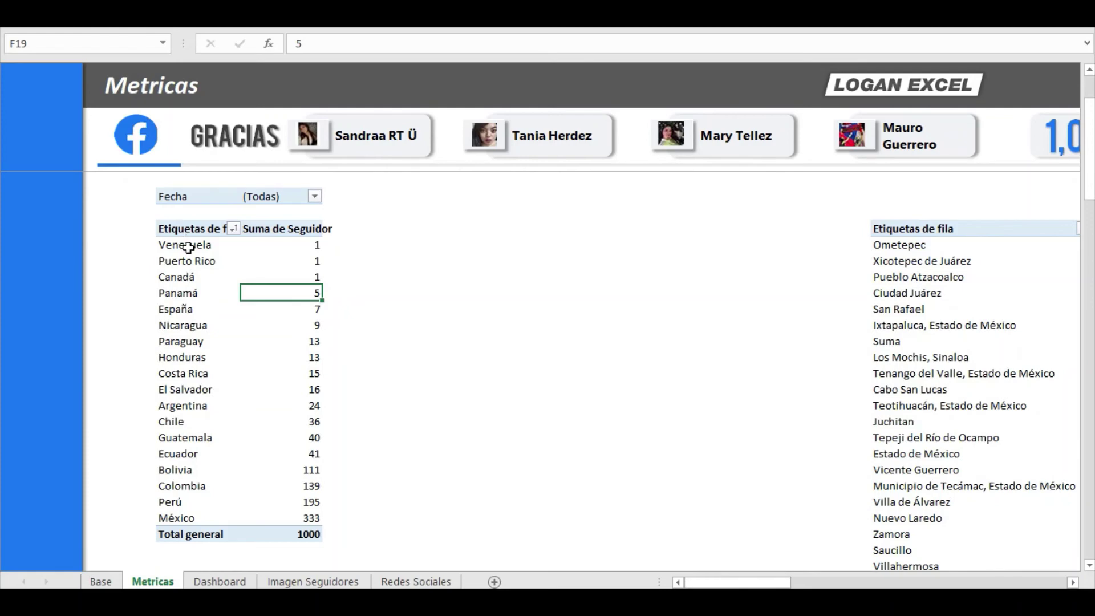
left_click_drag(189, 248, 211, 517)
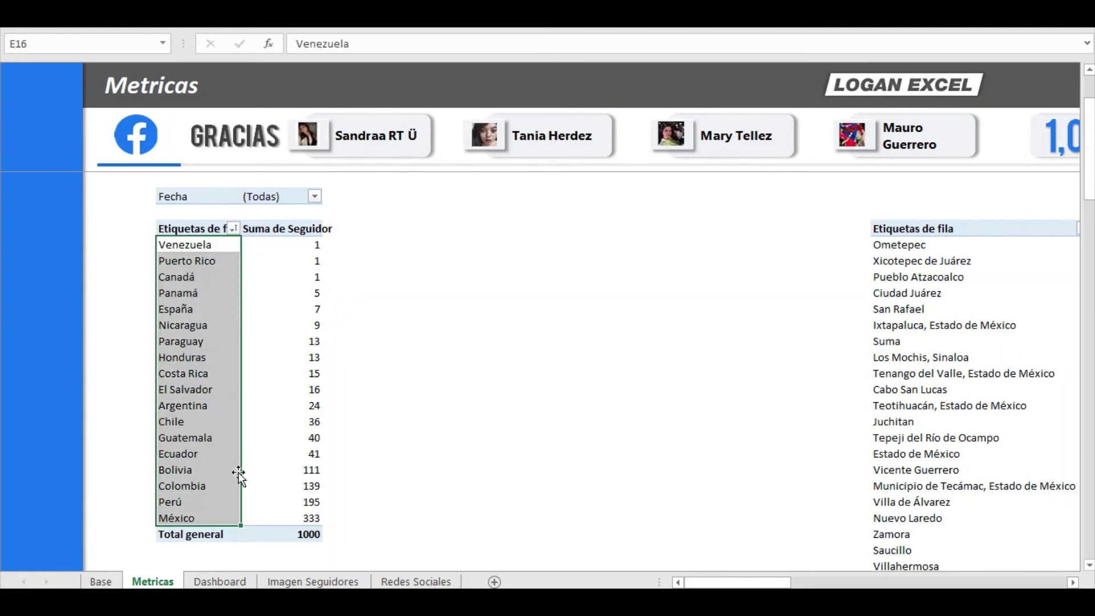
scroll(245, 448, "down", 1)
scroll(246, 450, "down", 1)
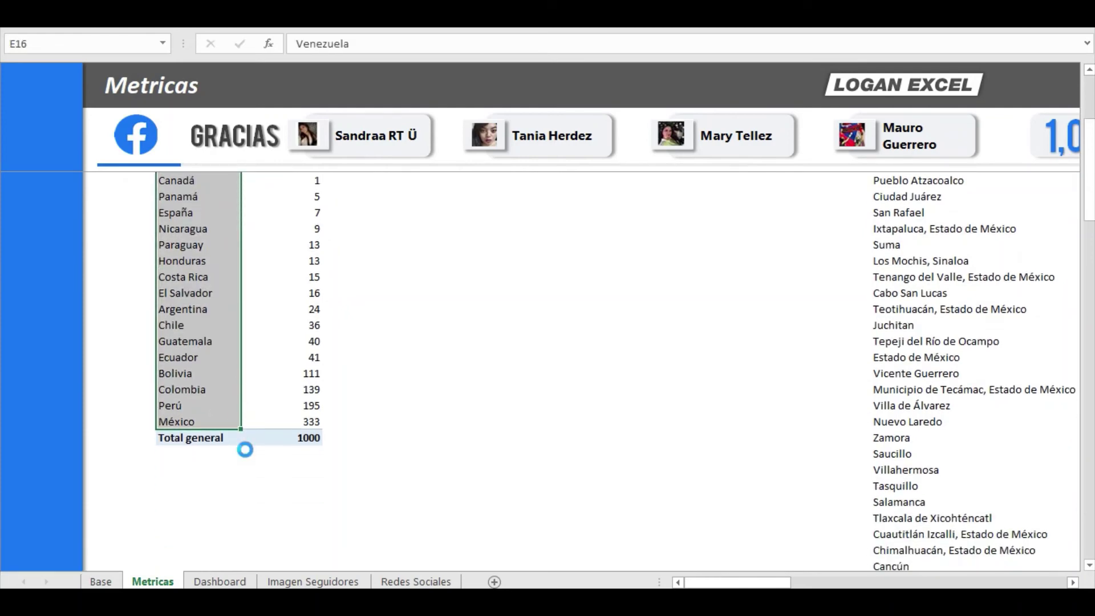
scroll(328, 371, "up", 1)
scroll(314, 372, "up", 1)
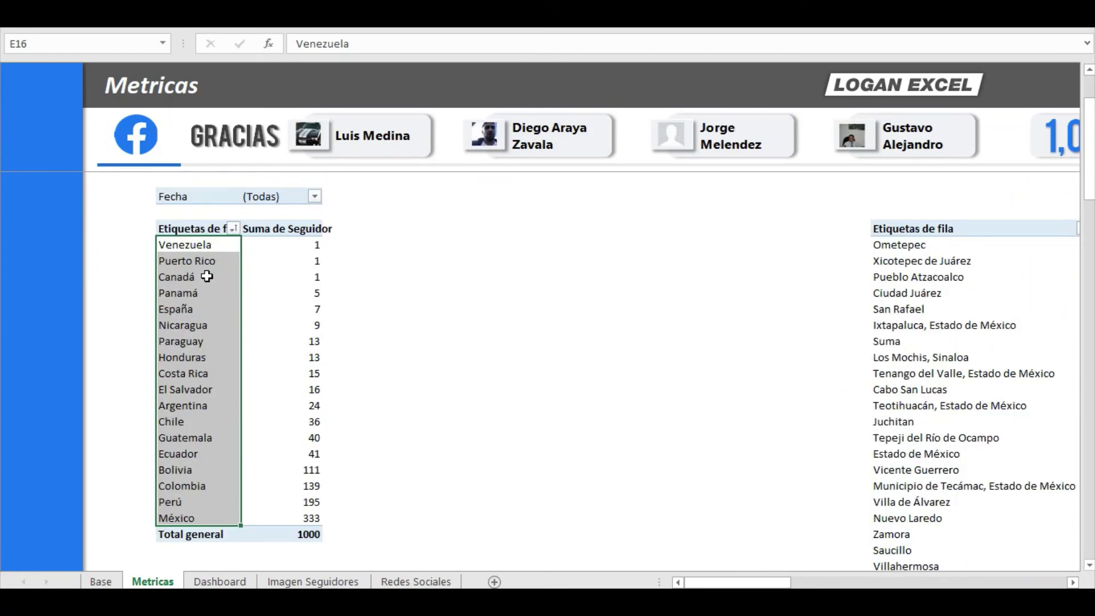
left_click(308, 249)
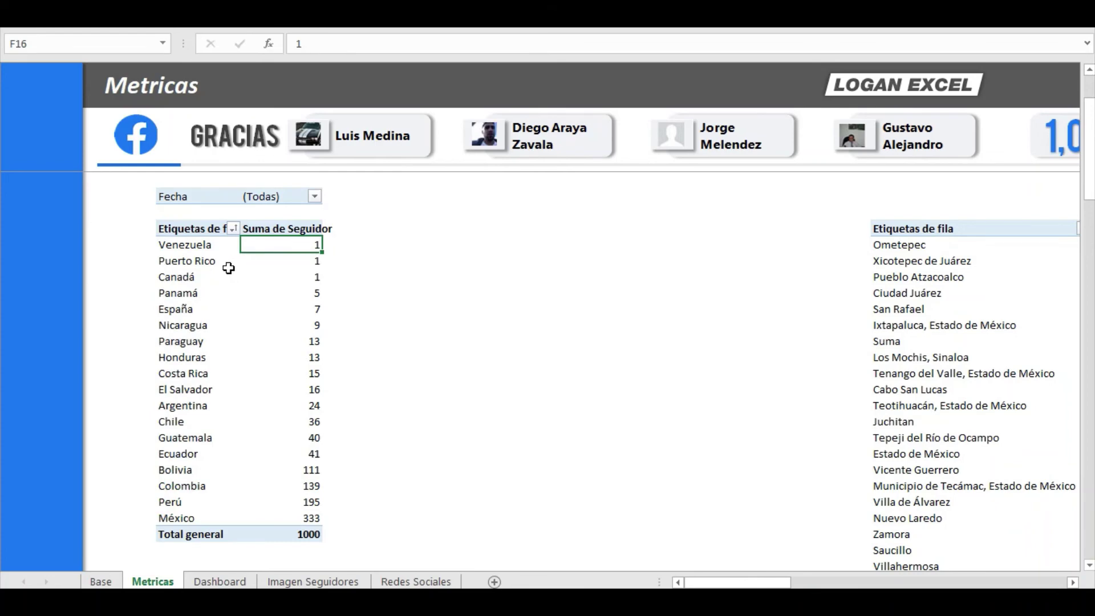
left_click(288, 278)
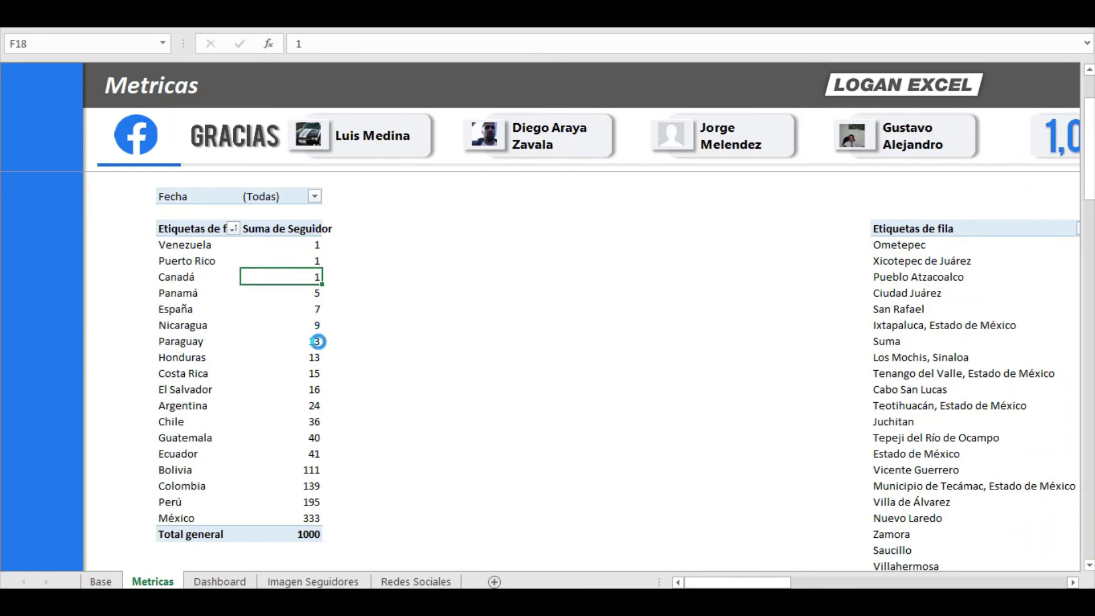
key("Down")
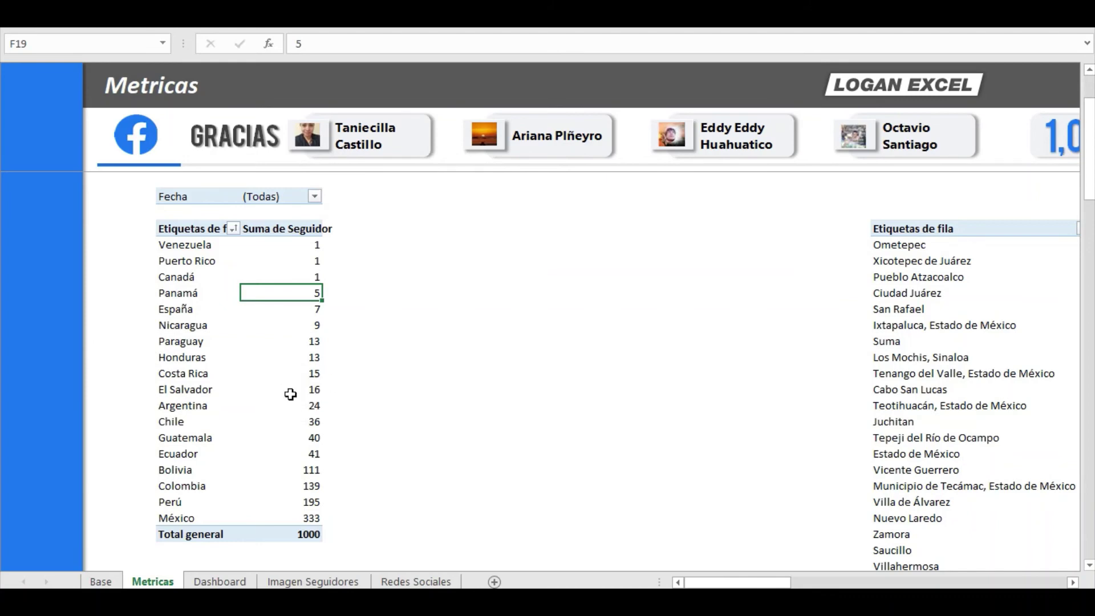
left_click(312, 536)
scroll(428, 437, "down", 1)
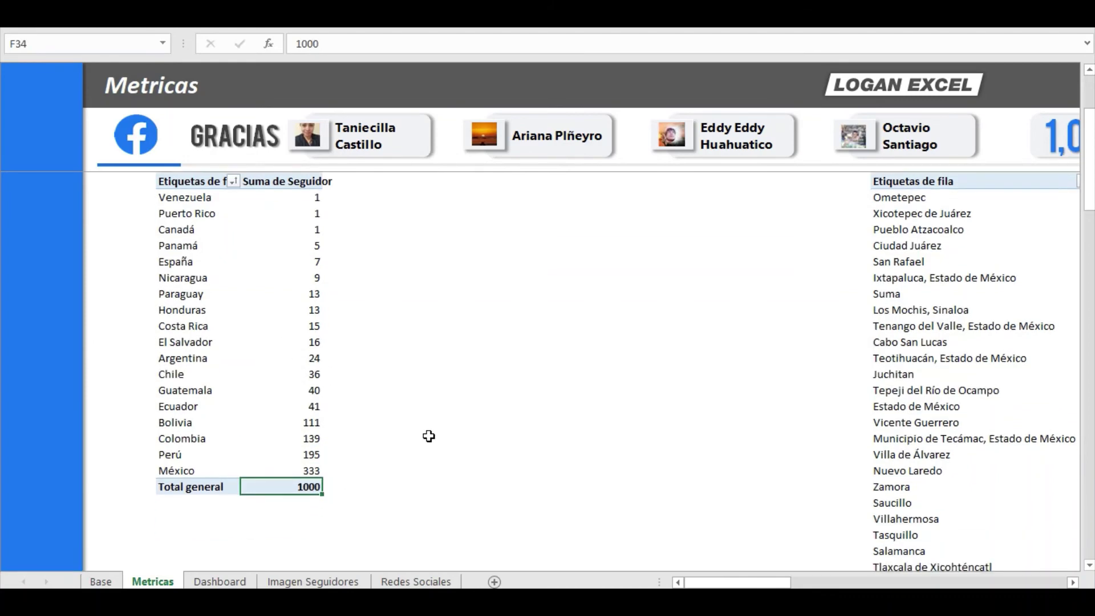
scroll(429, 436, "up", 3)
left_click(300, 395)
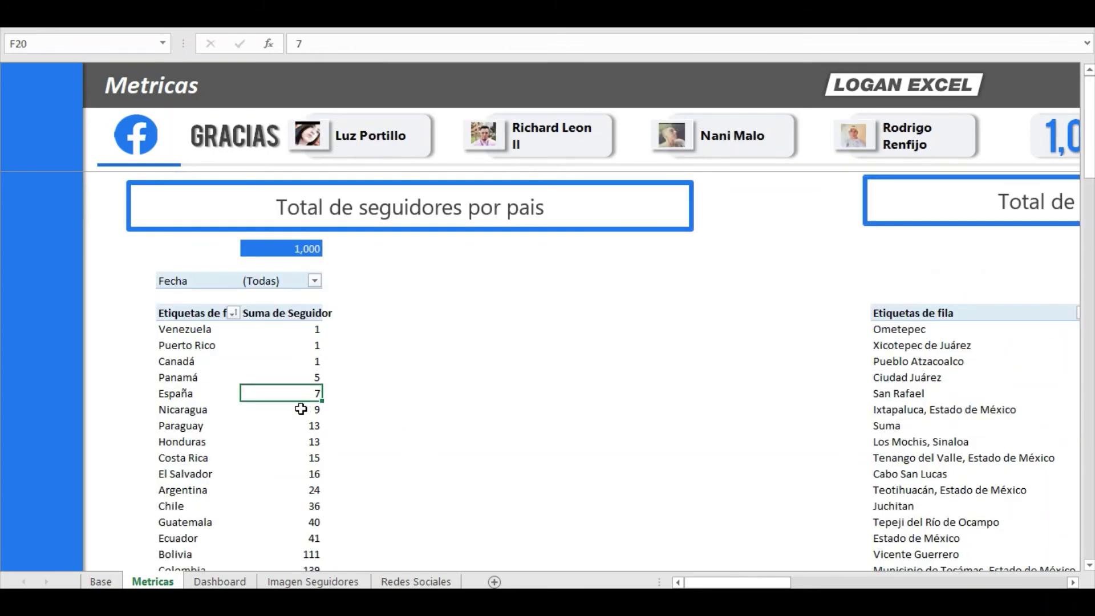
mouse_move(300, 409)
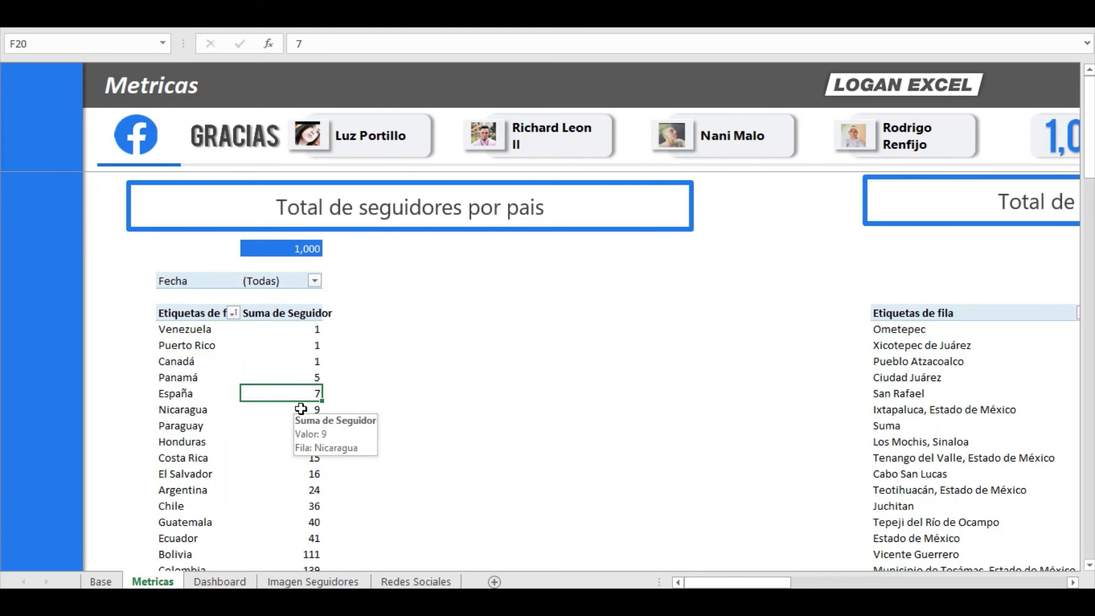
key("ctrl+Page_Up")
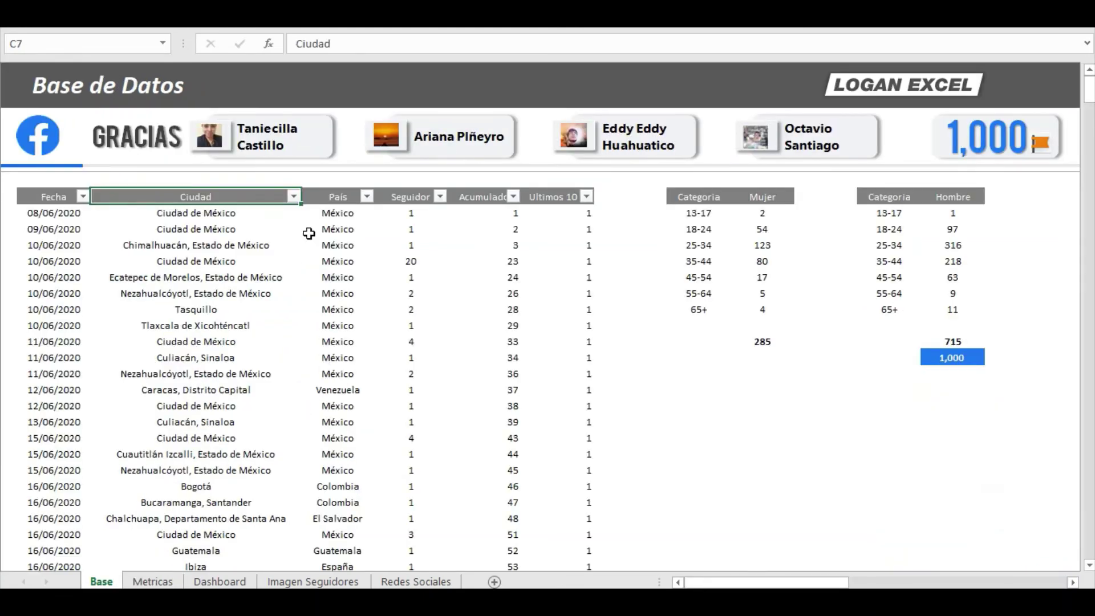
left_click(309, 234)
key("ctrl+Page_Down")
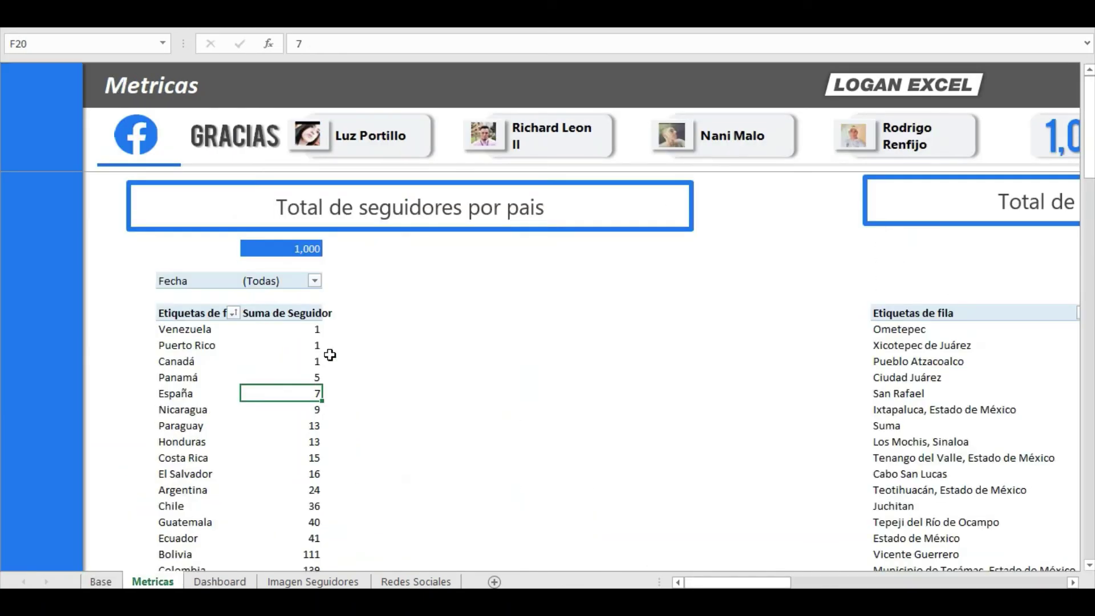
left_click(362, 342)
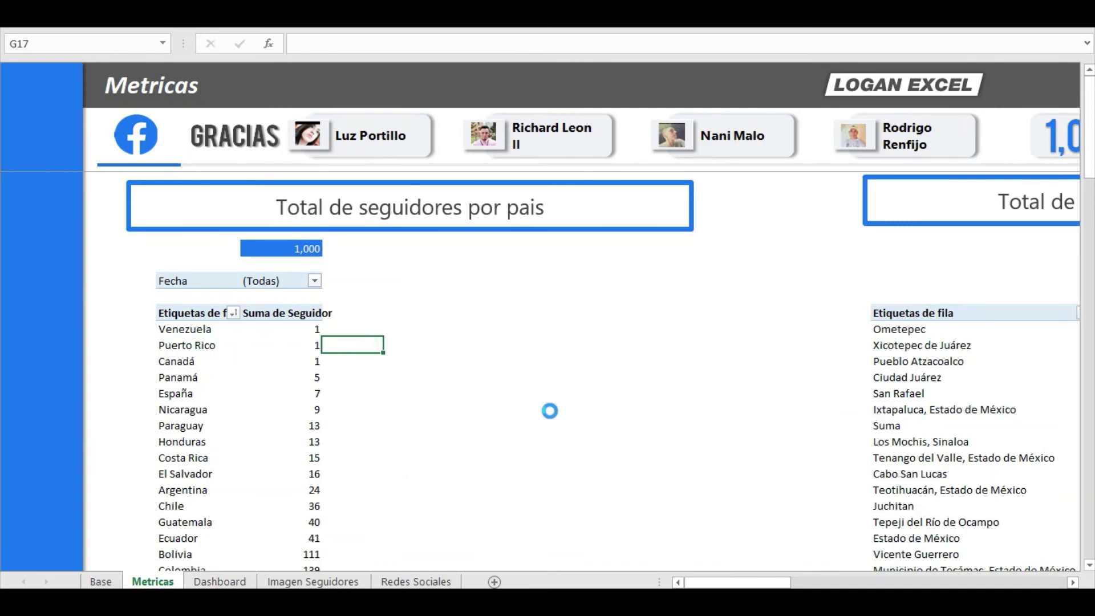
left_click_drag(756, 586, 819, 583)
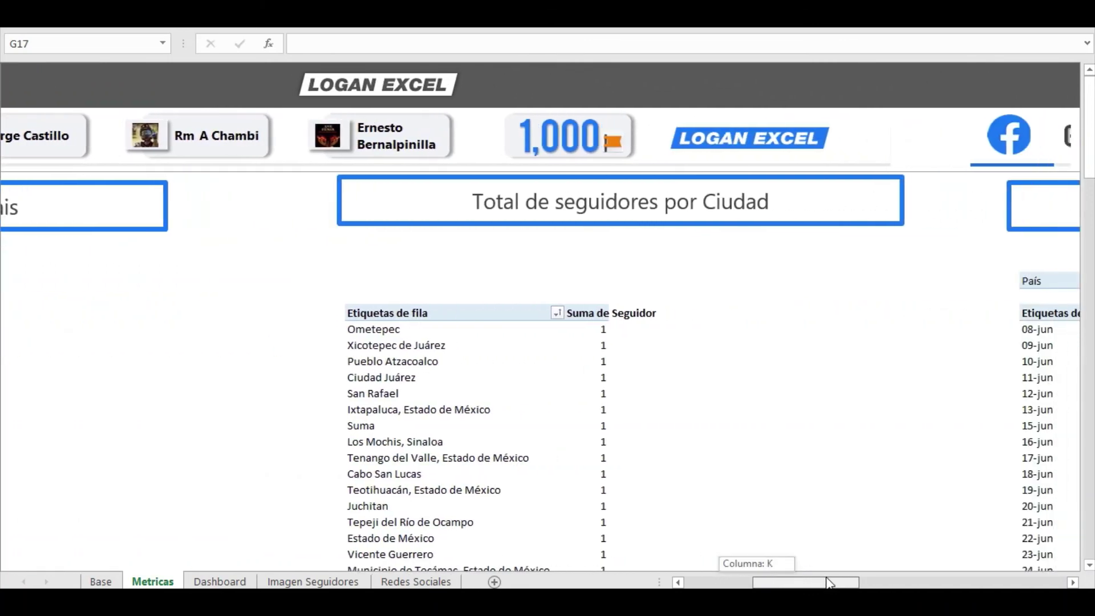
left_click_drag(818, 583, 839, 583)
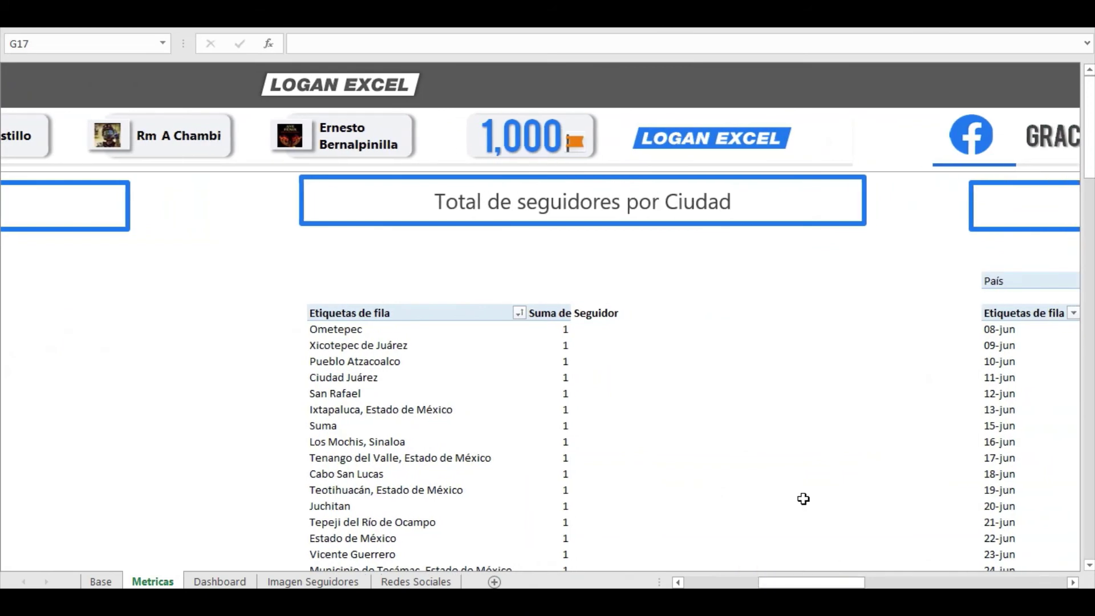
left_click(716, 392)
left_click(605, 393)
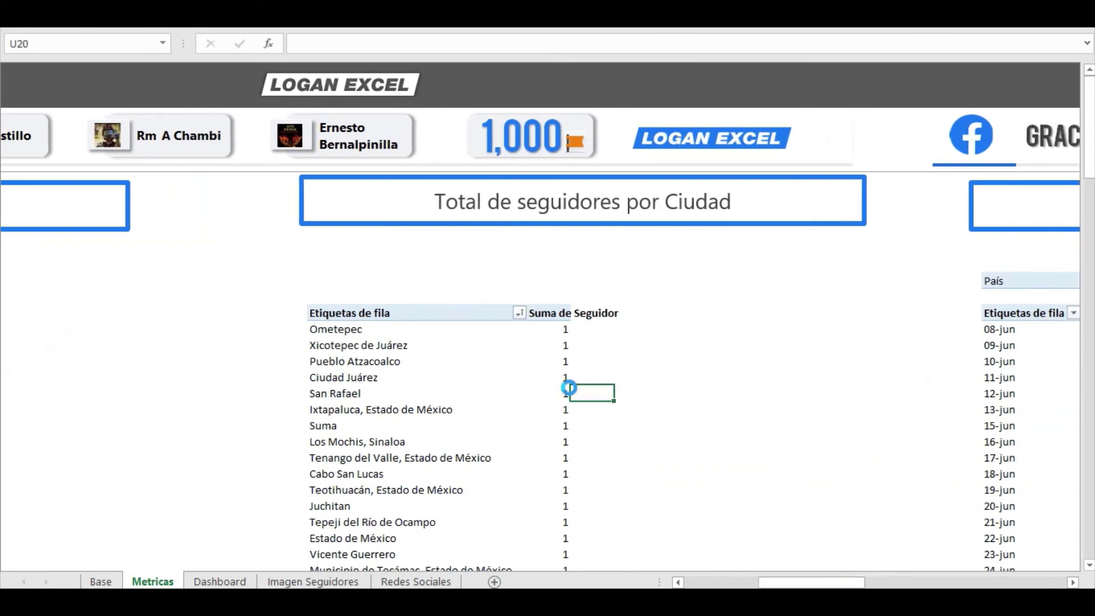
scroll(566, 375, "down", 1)
left_click(566, 356)
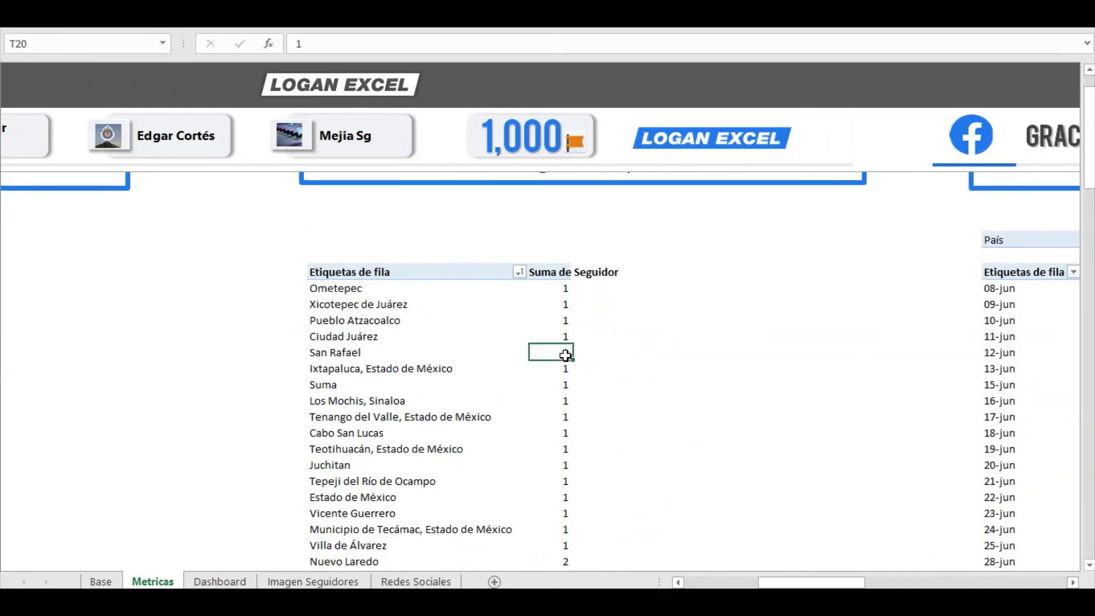
scroll(565, 362, "down", 1)
scroll(565, 366, "down", 1)
scroll(565, 371, "down", 1)
scroll(566, 374, "down", 1)
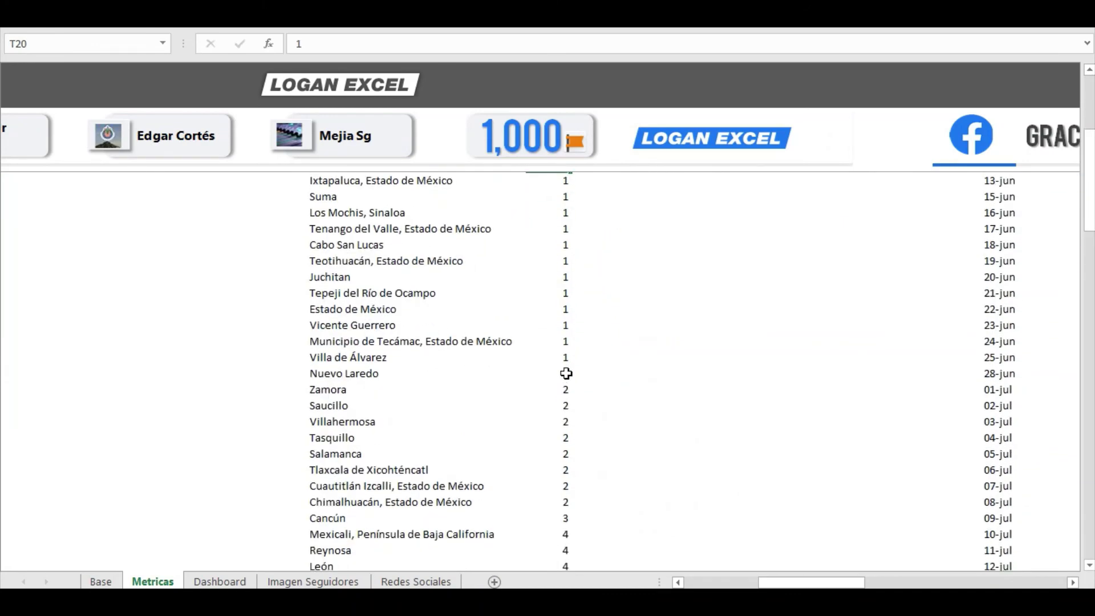
scroll(566, 373, "down", 1)
left_click(566, 373)
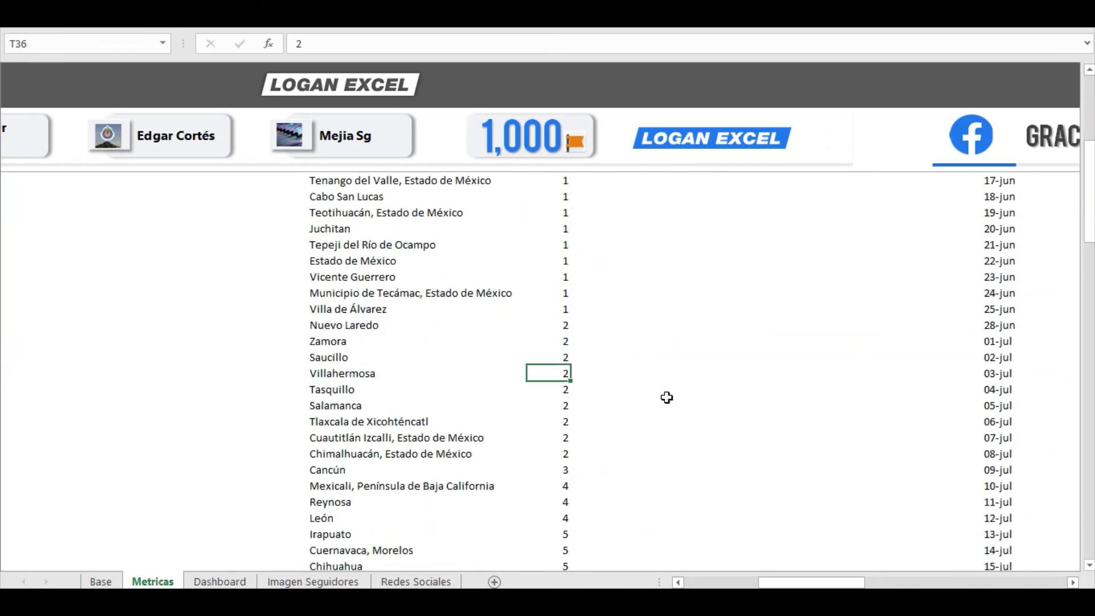
key("ctrl+Down")
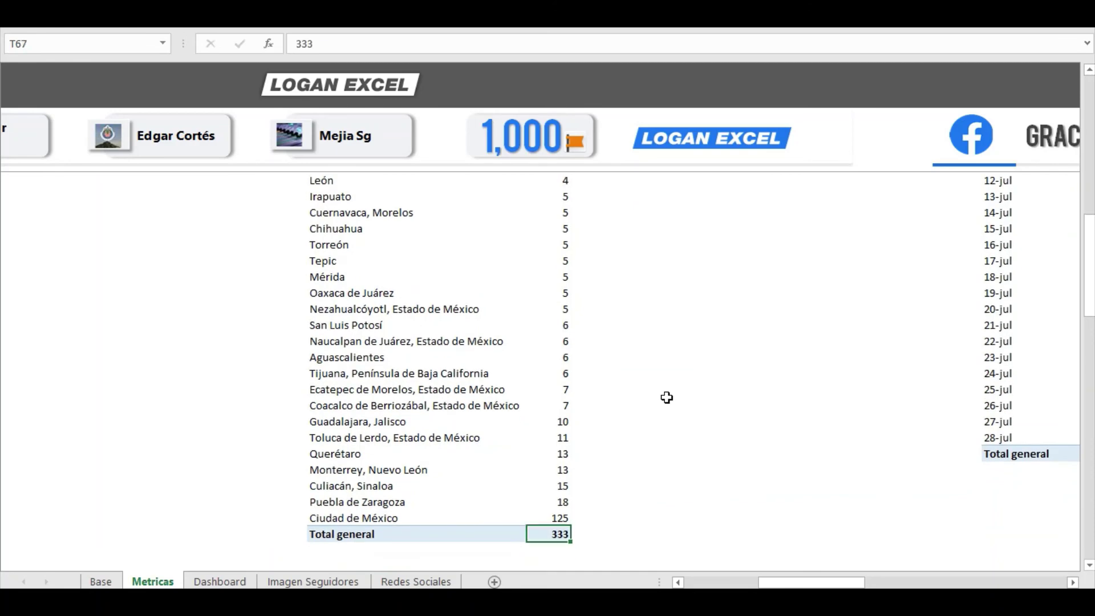
key("Up")
key("ctrl+Up")
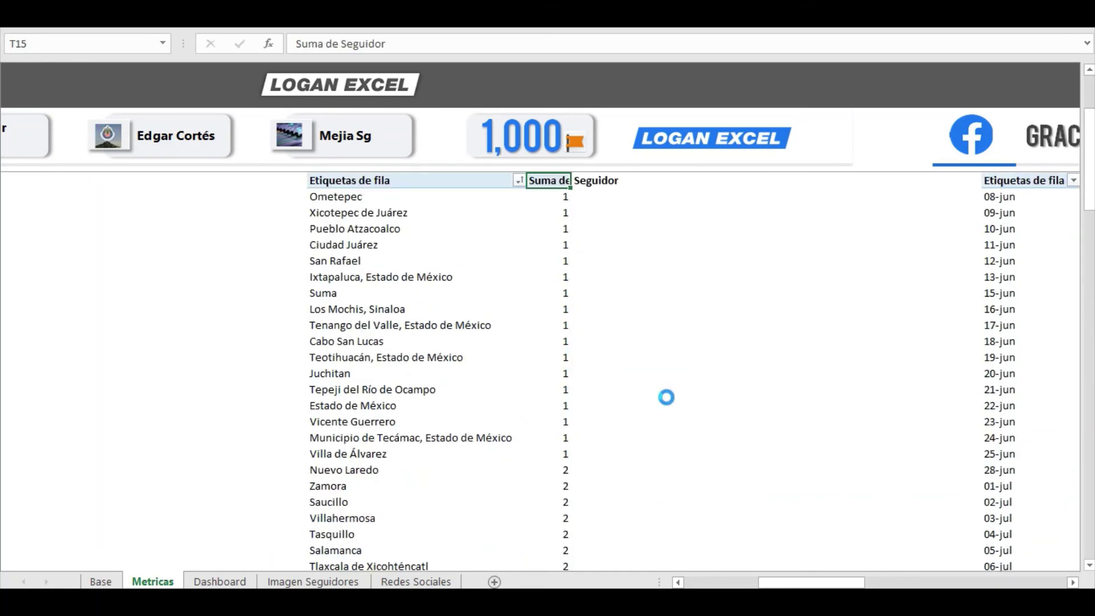
key("Down")
key("Up")
key("ctrl+Down")
key("Down")
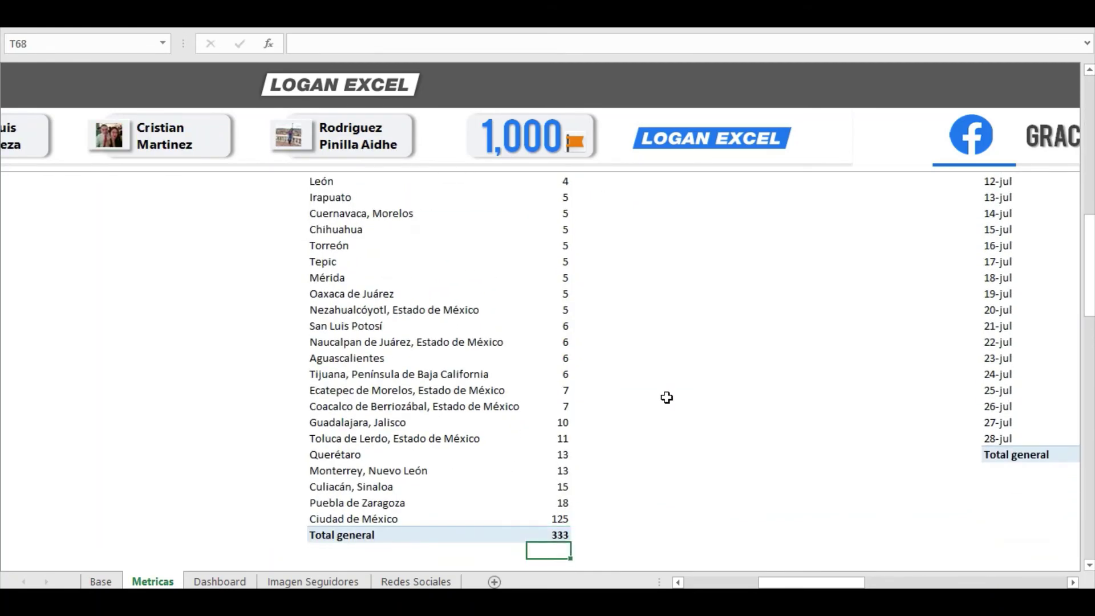
key("Up")
key("Up")
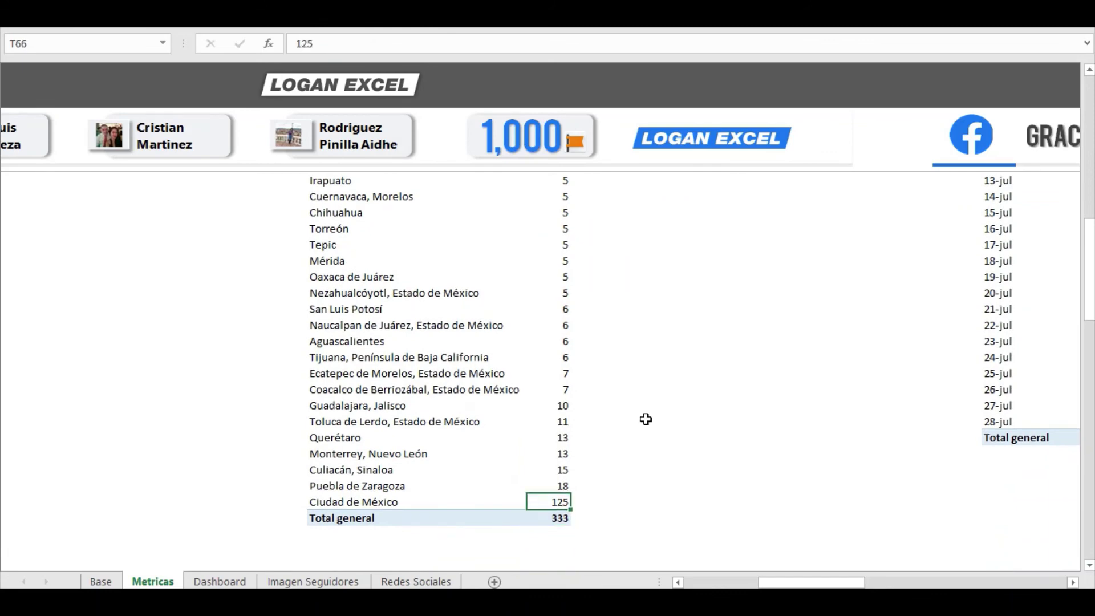
scroll(567, 440, "up", 2)
scroll(567, 440, "up", 1)
scroll(567, 439, "up", 2)
scroll(567, 440, "down", 2)
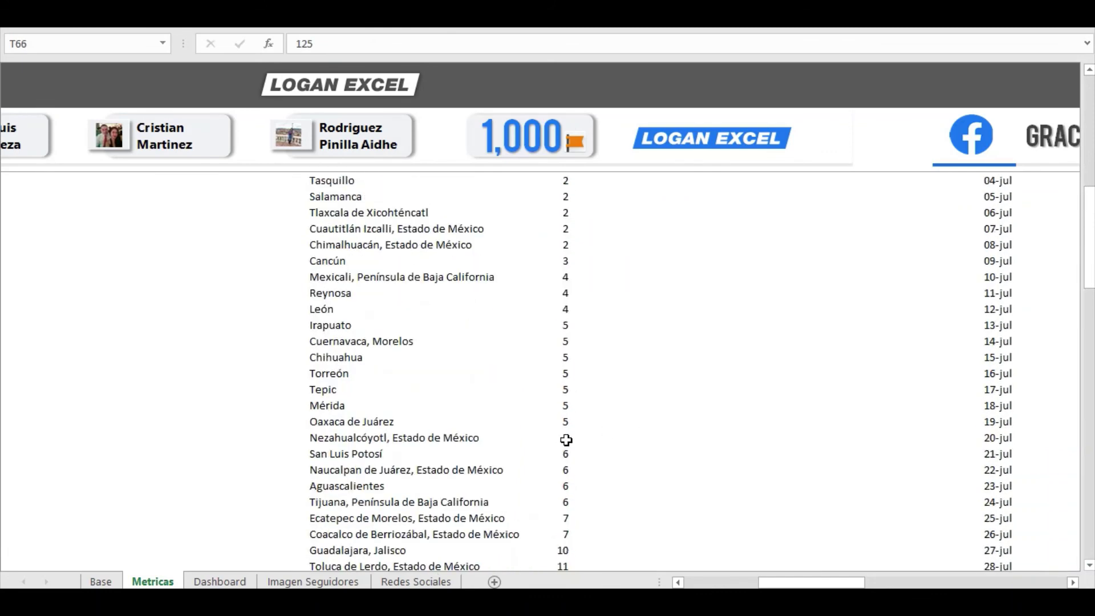
scroll(567, 440, "down", 3)
scroll(565, 445, "down", 1)
left_click(561, 471)
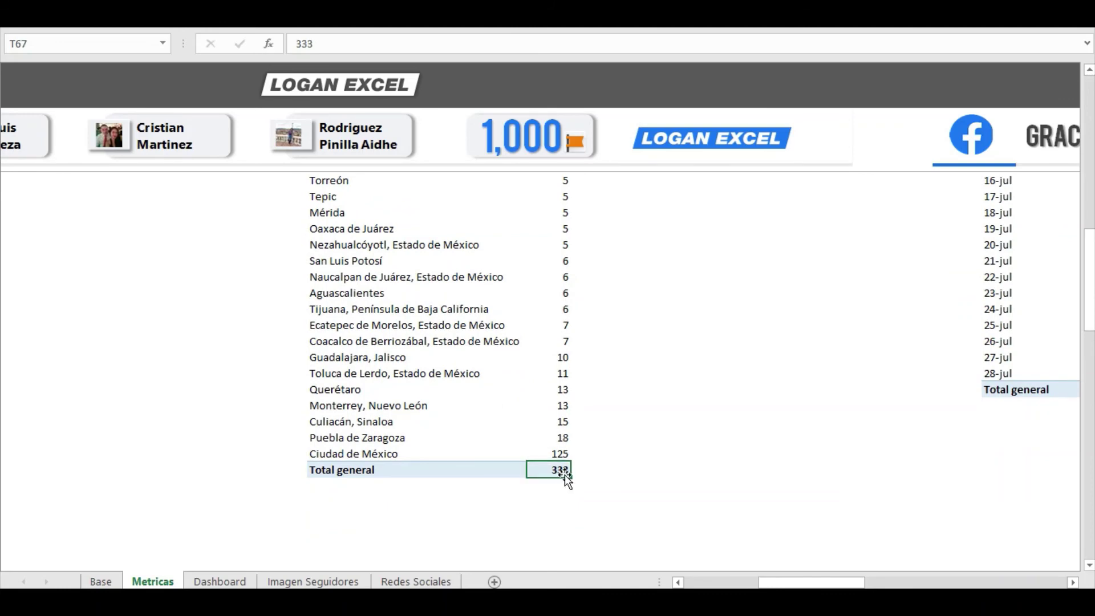
scroll(561, 424, "up", 1)
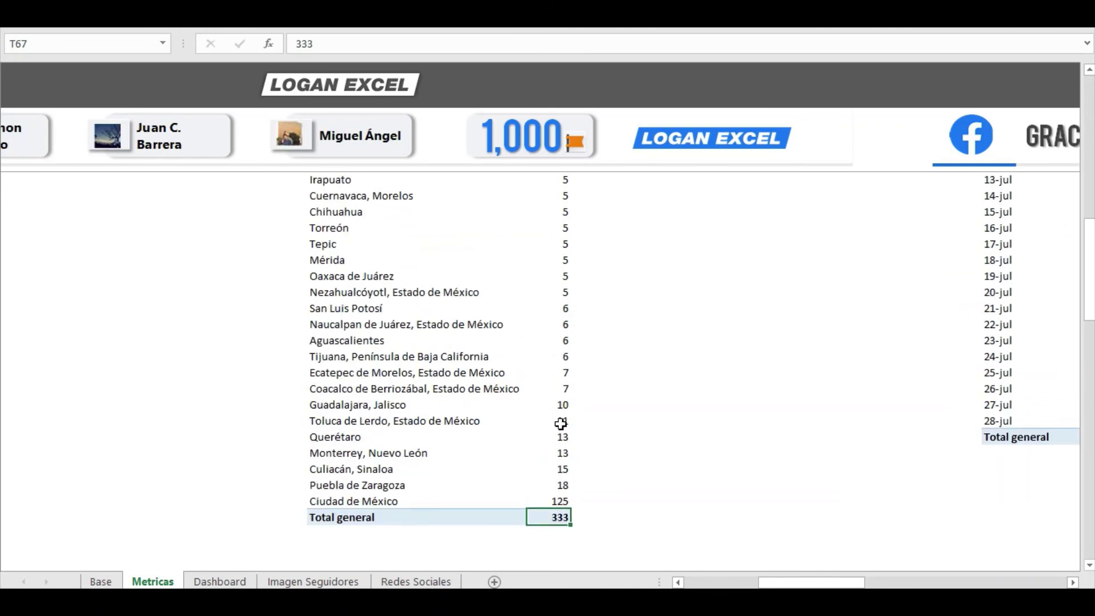
scroll(561, 423, "up", 1)
scroll(561, 423, "up", 2)
scroll(560, 424, "up", 3)
scroll(561, 424, "up", 5)
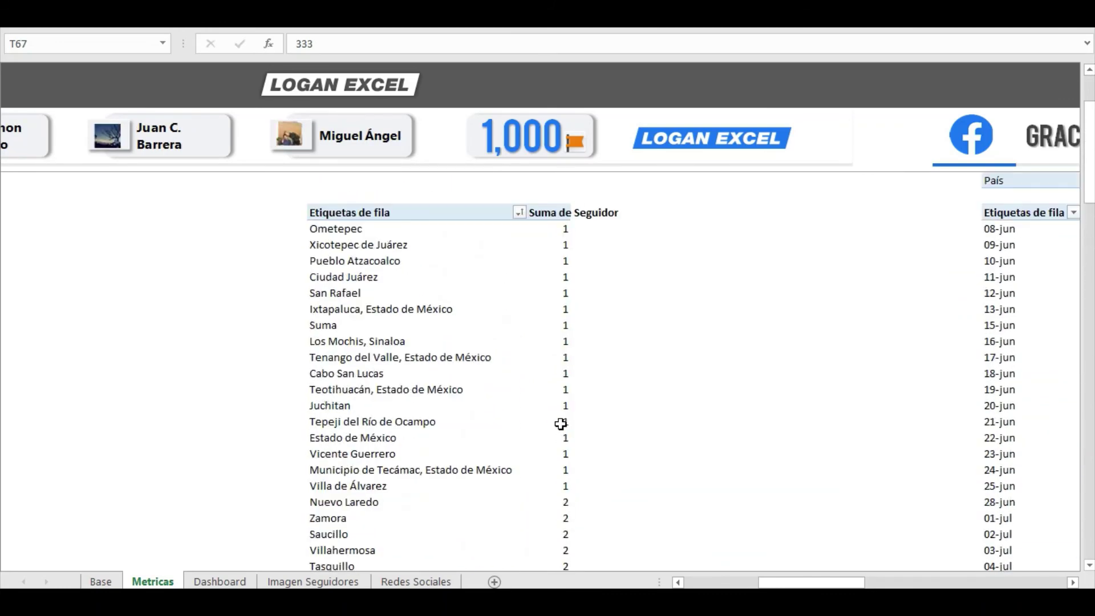
scroll(561, 423, "up", 2)
left_click(560, 348)
left_click(559, 317)
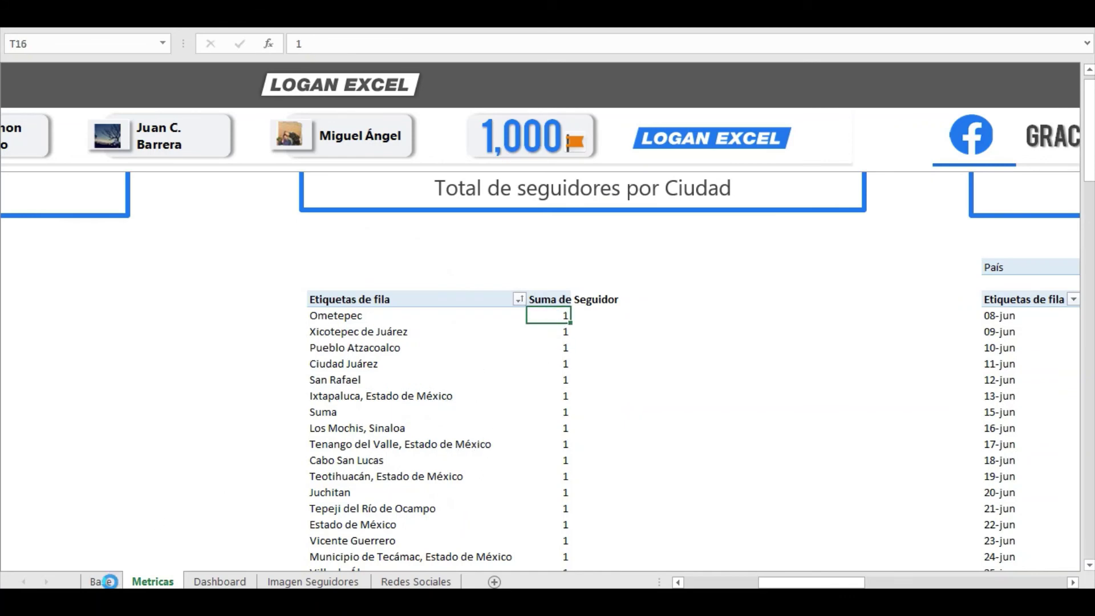
left_click(109, 581)
left_click(264, 342)
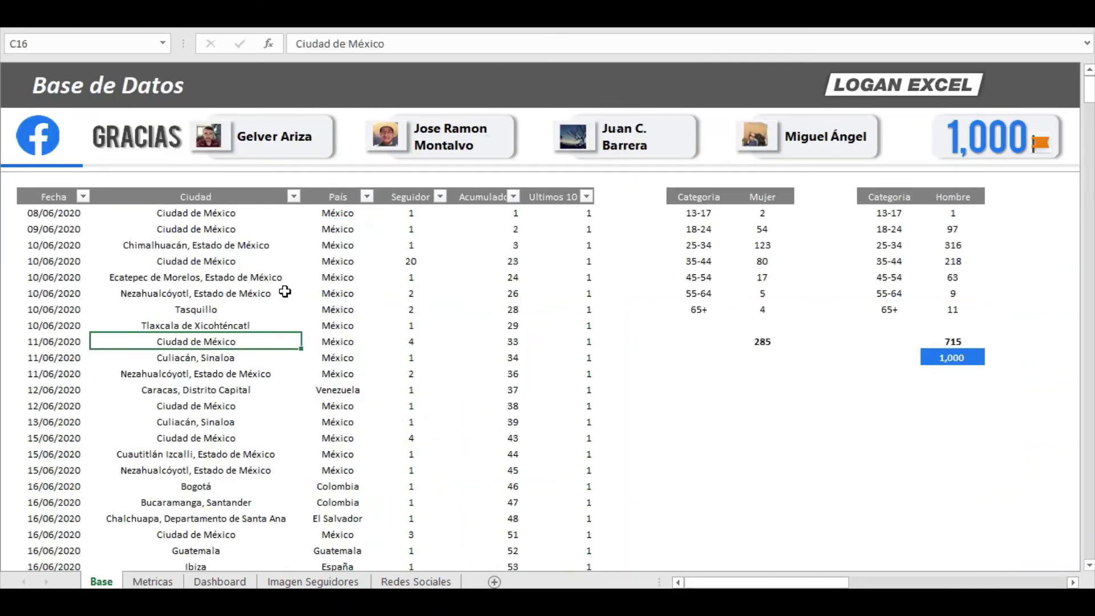
left_click(157, 581)
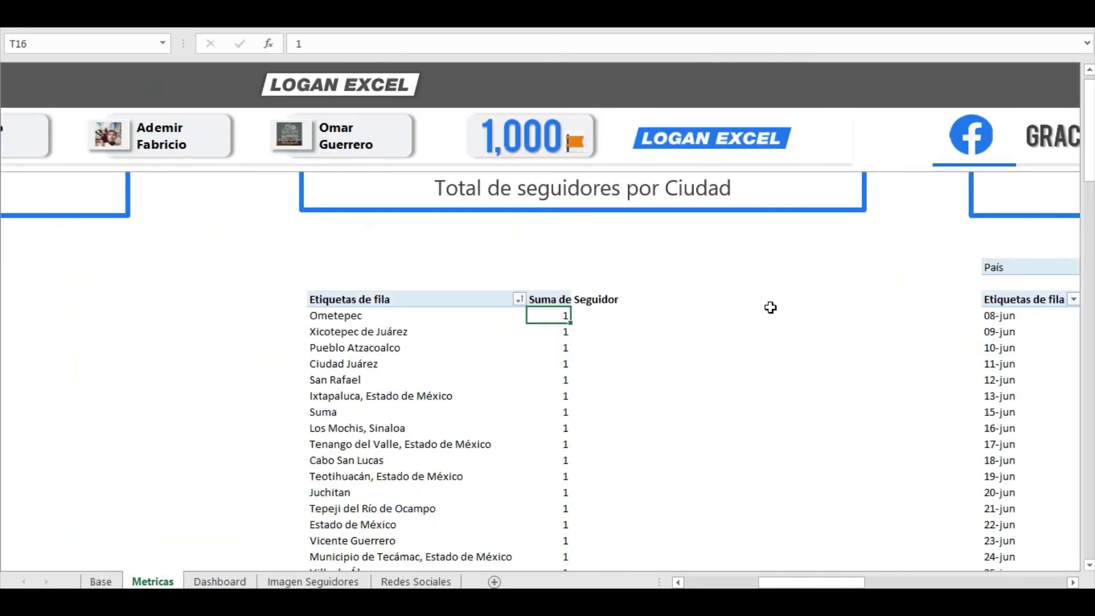
left_click(770, 308)
scroll(742, 331, "up", 1)
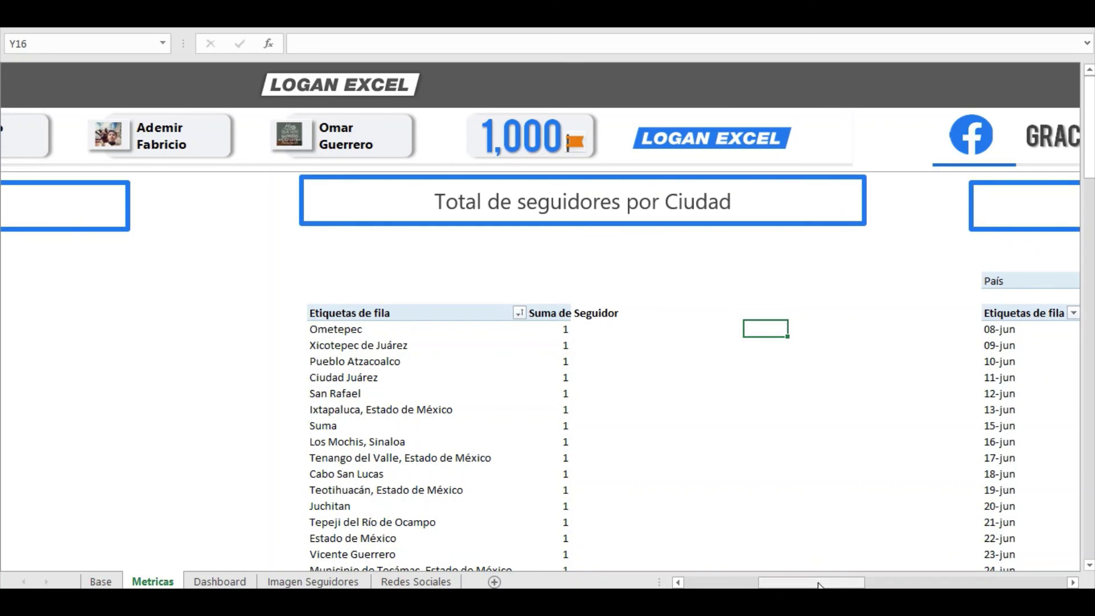
Check México's daily follower counts in the Seguidor Diario por Pais pivot: 10-jun 27, 15-jun 6
left_click_drag(818, 583, 922, 571)
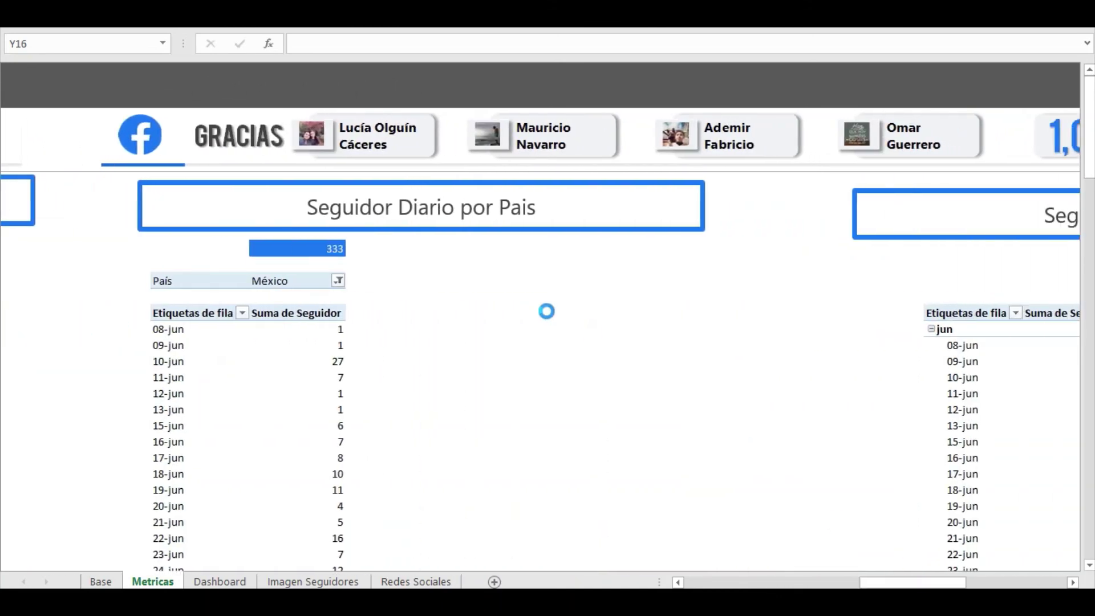
left_click(547, 311)
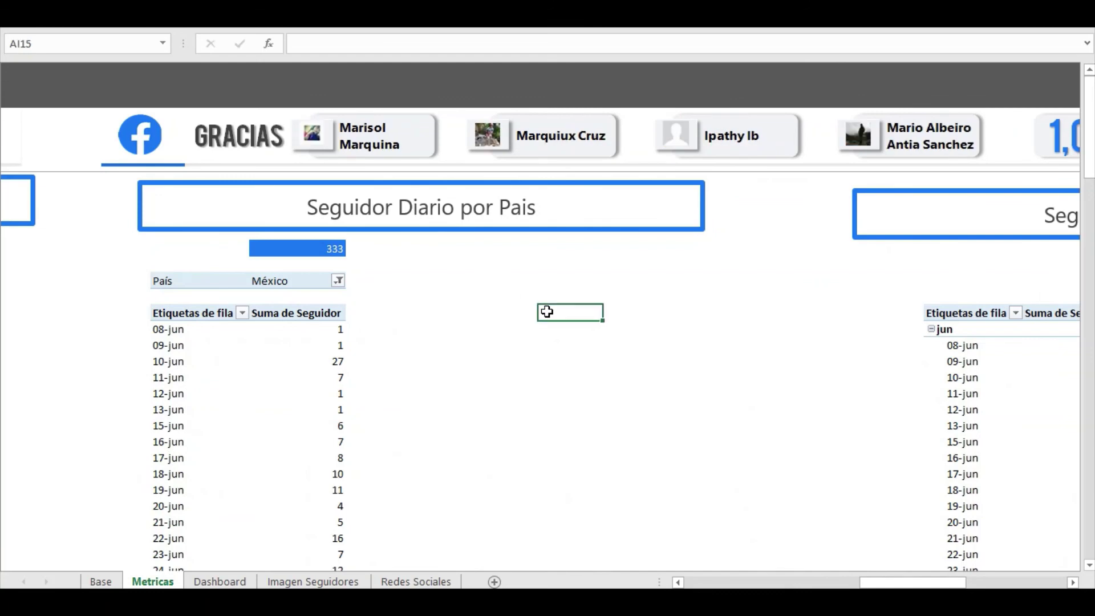
left_click(333, 348)
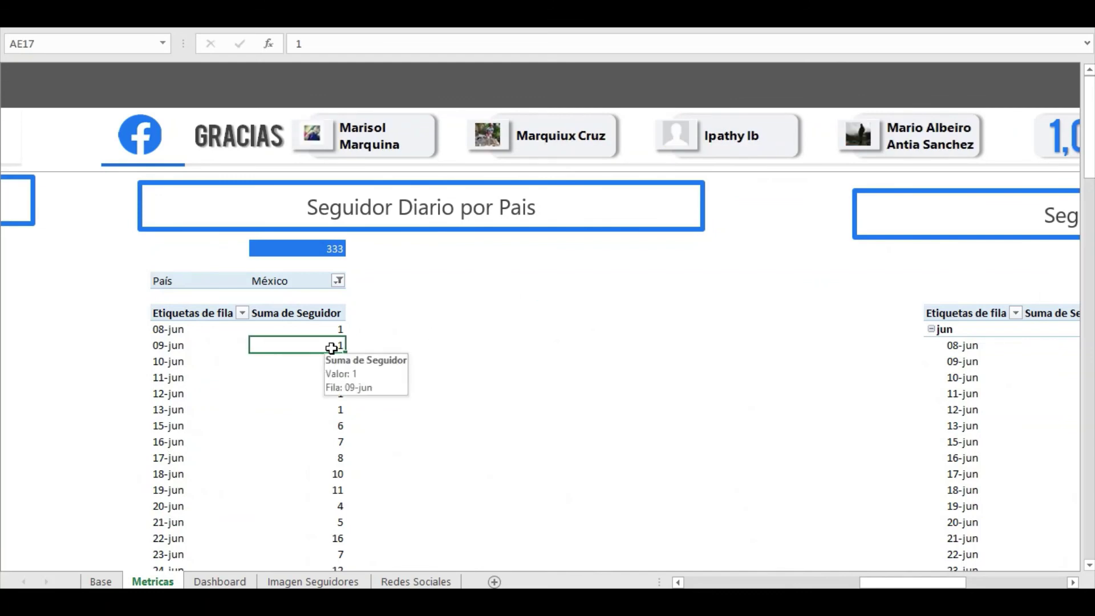
scroll(332, 349, "down", 1)
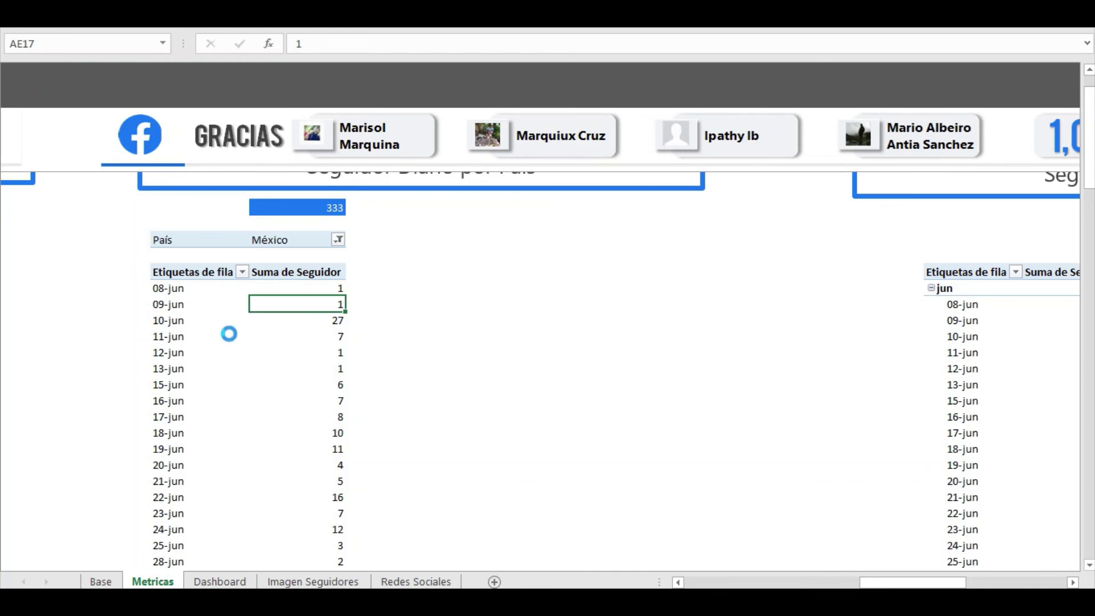
scroll(229, 333, "down", 1)
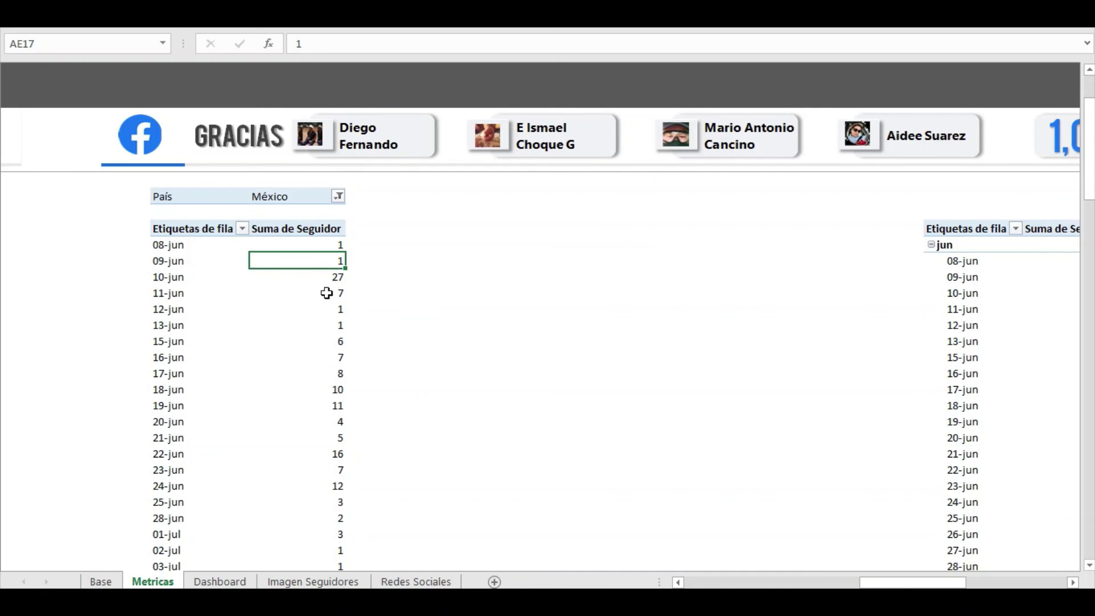
left_click(336, 277)
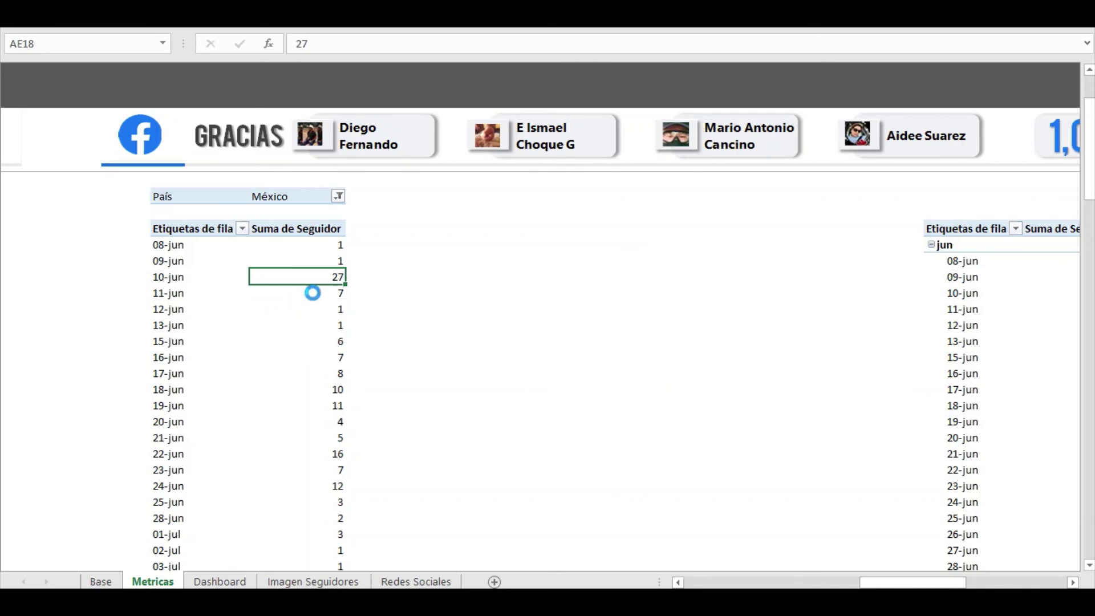
scroll(315, 292, "down", 1)
left_click(314, 291)
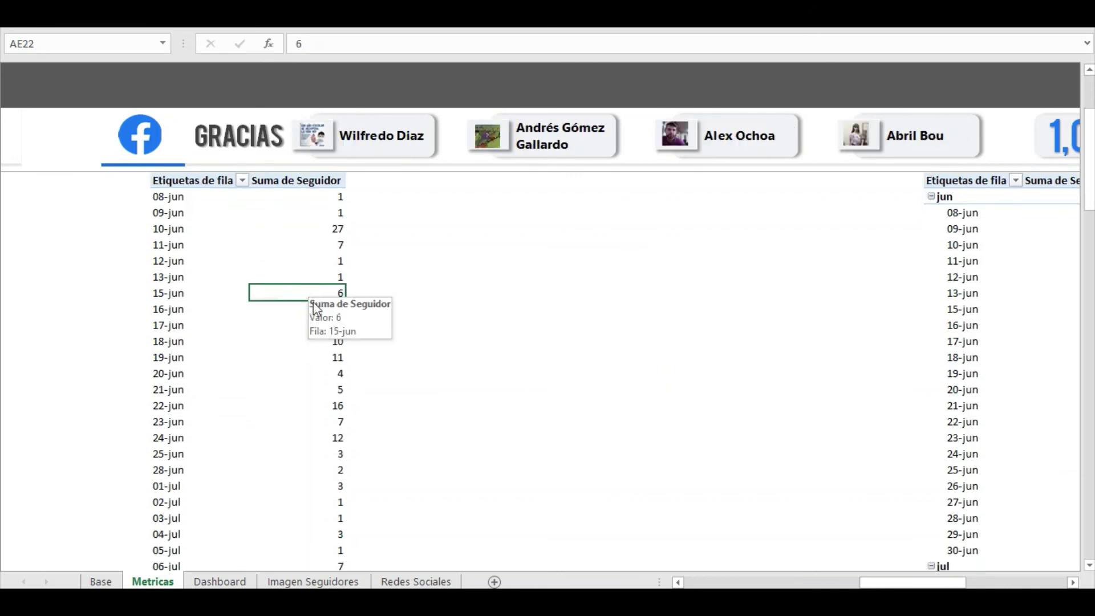
Check the México daily follower Total general of 333 at the bottom of the pivot
scroll(313, 304, "down", 1)
scroll(313, 304, "down", 2)
scroll(313, 304, "down", 2)
scroll(313, 304, "down", 3)
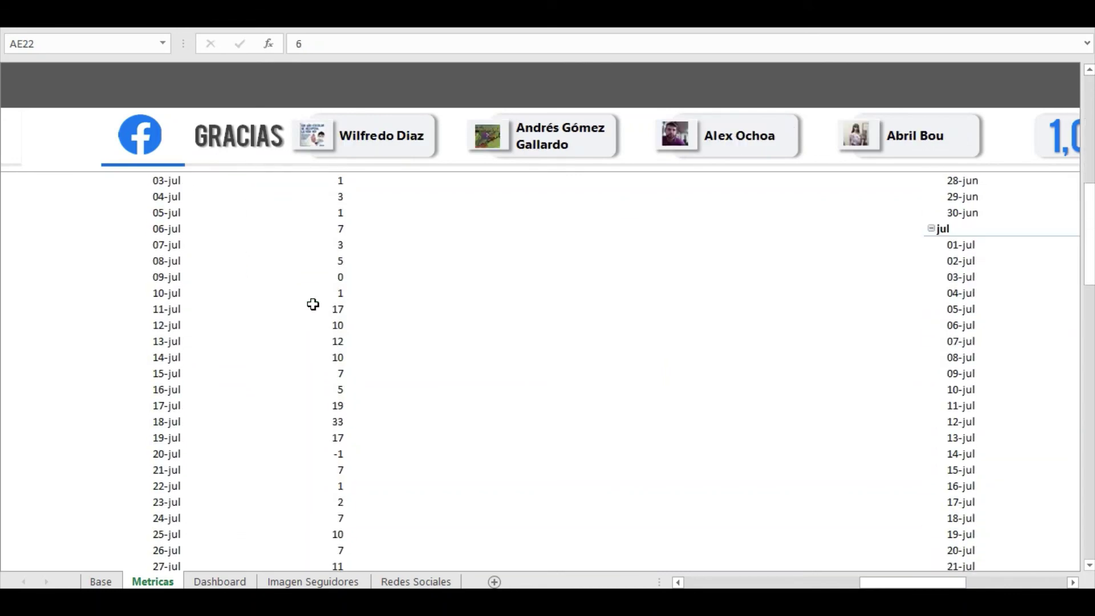
scroll(313, 304, "down", 1)
scroll(313, 308, "down", 1)
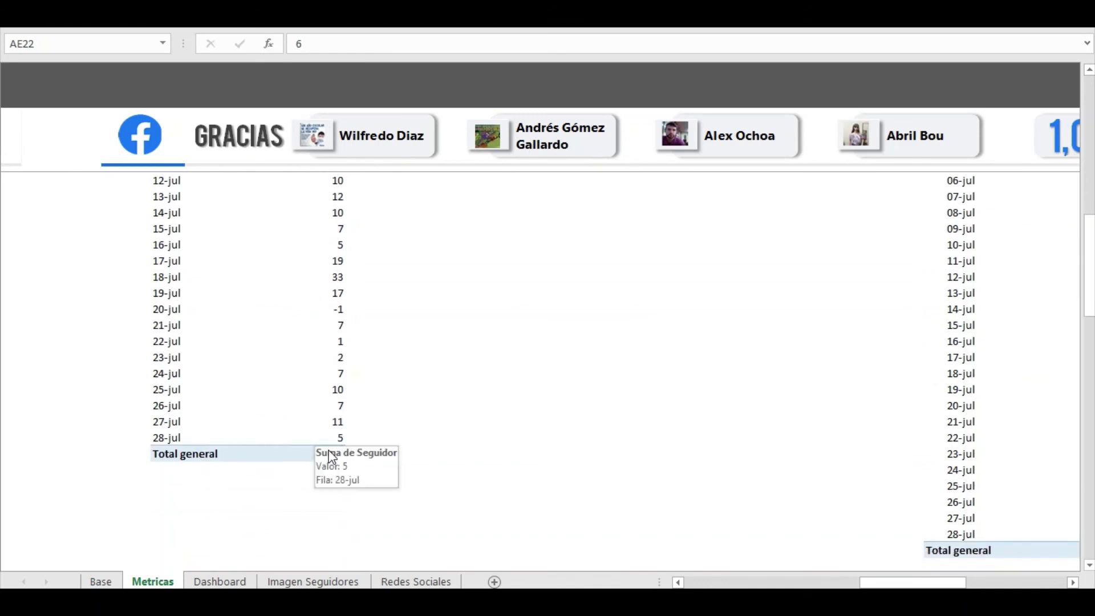
double_click(327, 450)
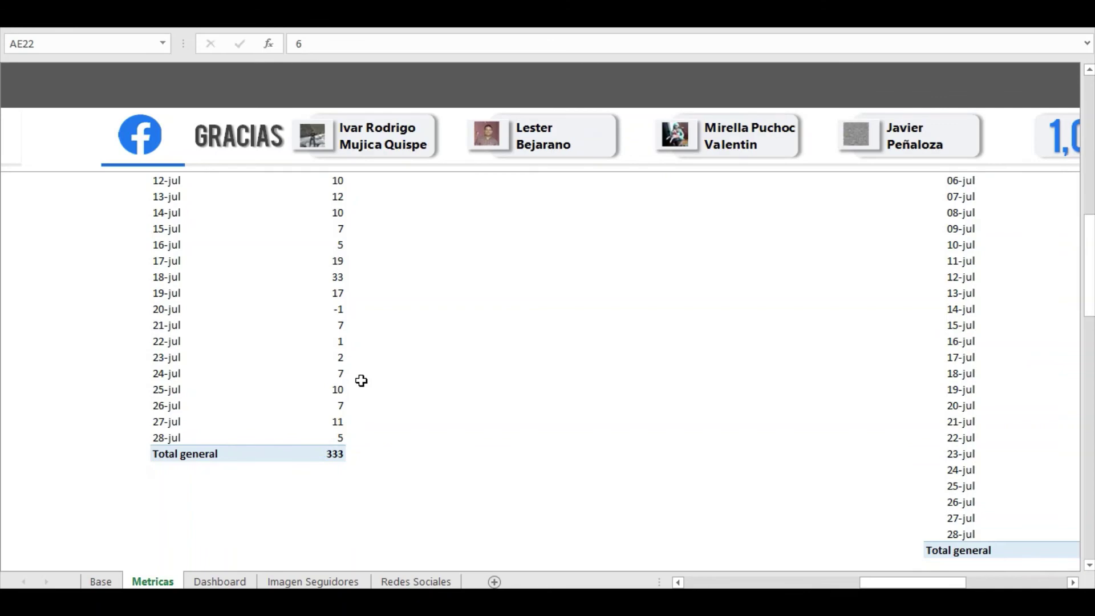
left_click(396, 346)
scroll(371, 371, "up", 2)
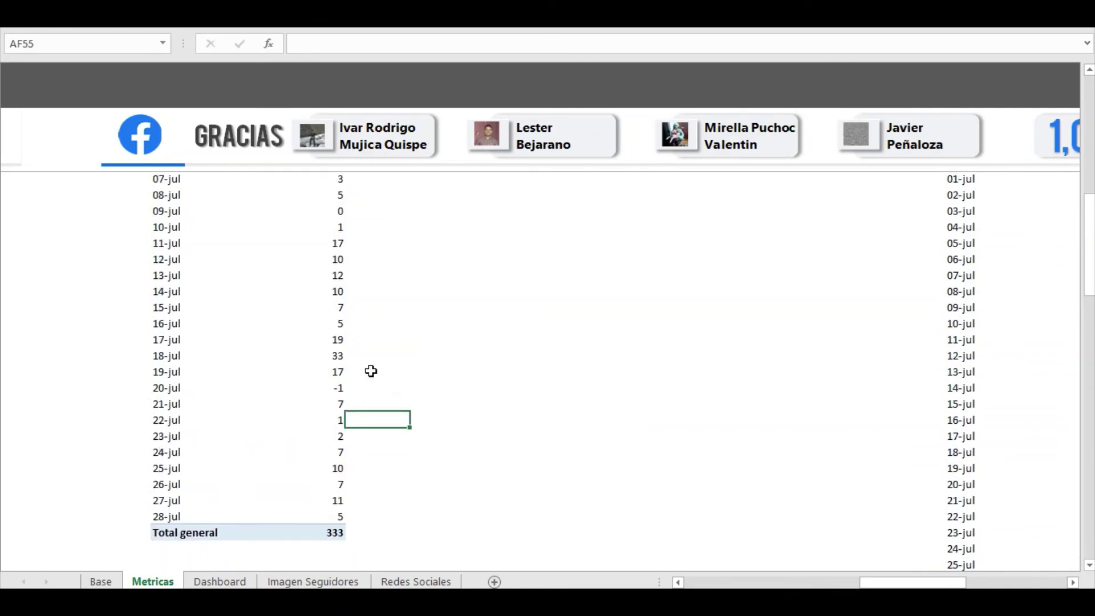
scroll(370, 372, "up", 1)
Review the Dashboard sheet's charts and country slicer
left_click(236, 582)
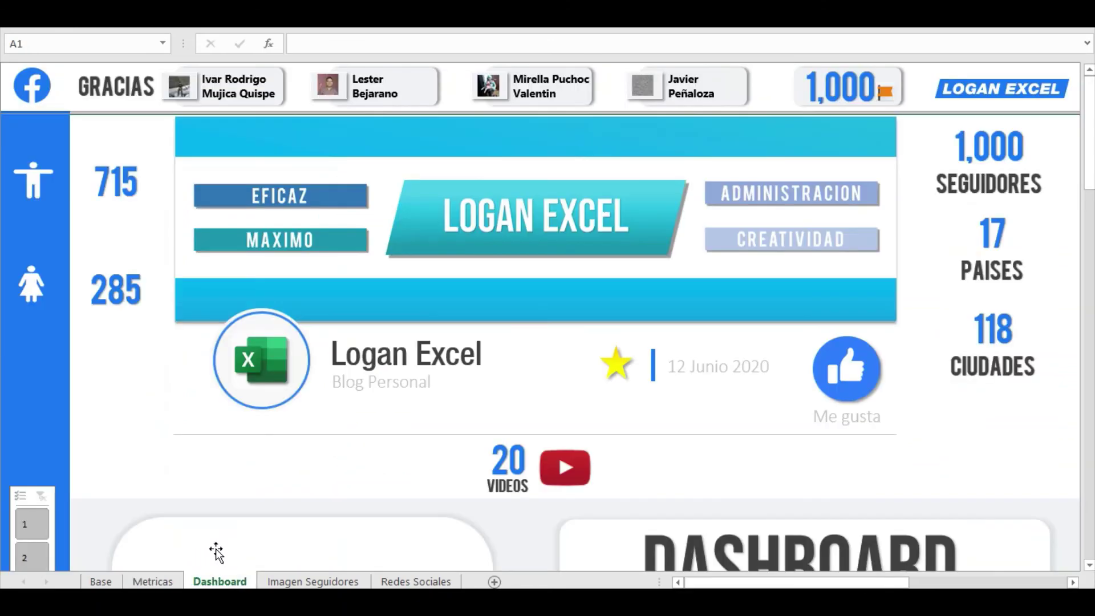
scroll(342, 505, "down", 3)
scroll(376, 496, "down", 2)
scroll(376, 495, "down", 2)
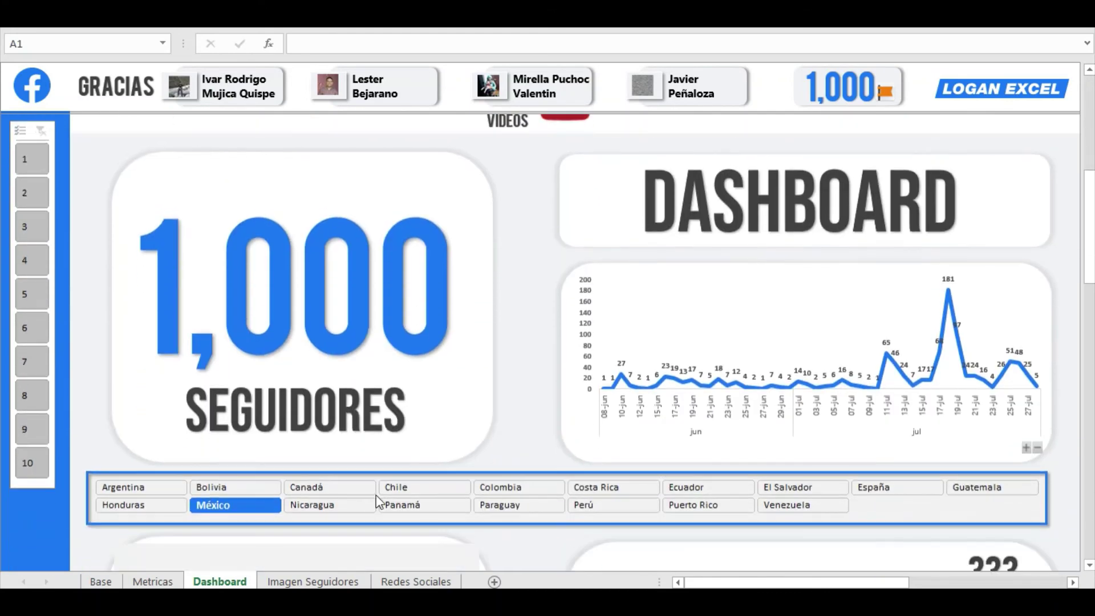
scroll(375, 495, "down", 1)
scroll(375, 495, "down", 1)
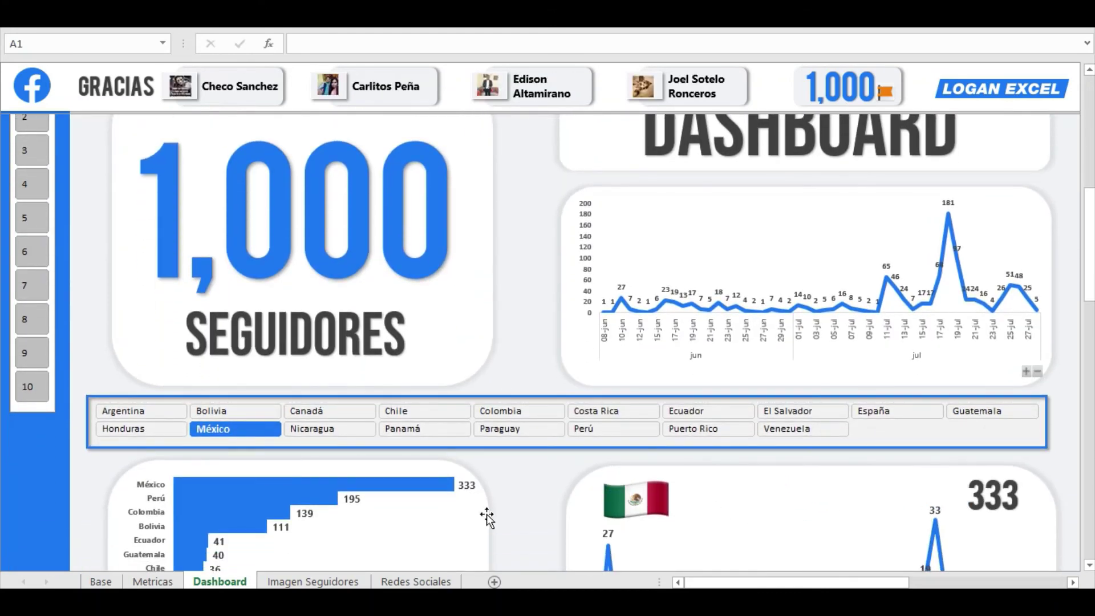
scroll(488, 513, "down", 2)
Return to the Metricas sheet's México-filtered daily followers pivot headers
left_click(152, 582)
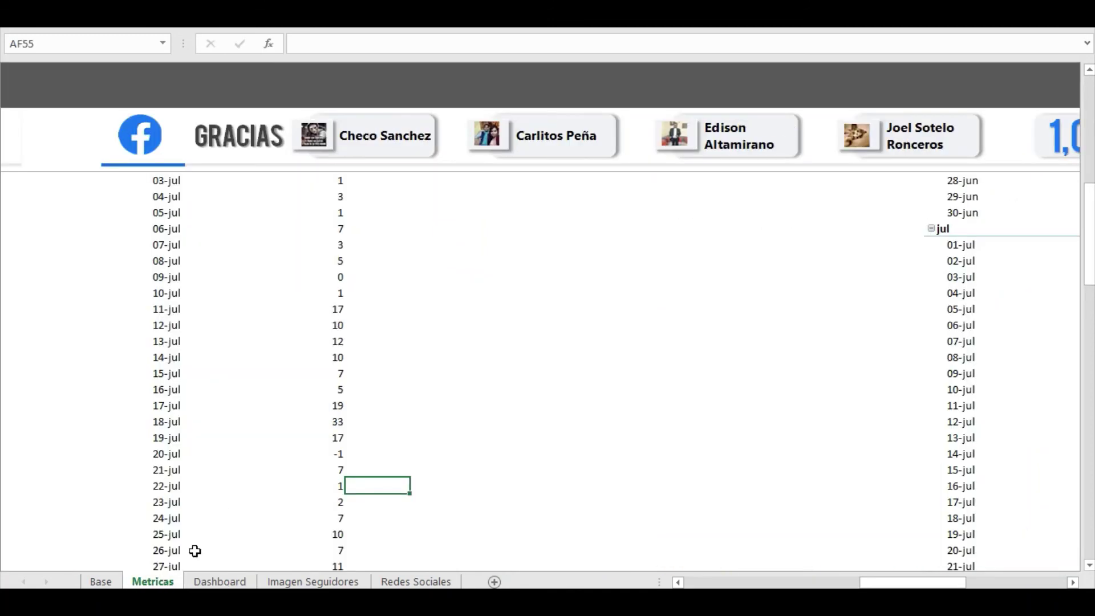
scroll(331, 422, "up", 3)
scroll(331, 423, "up", 3)
scroll(332, 423, "up", 4)
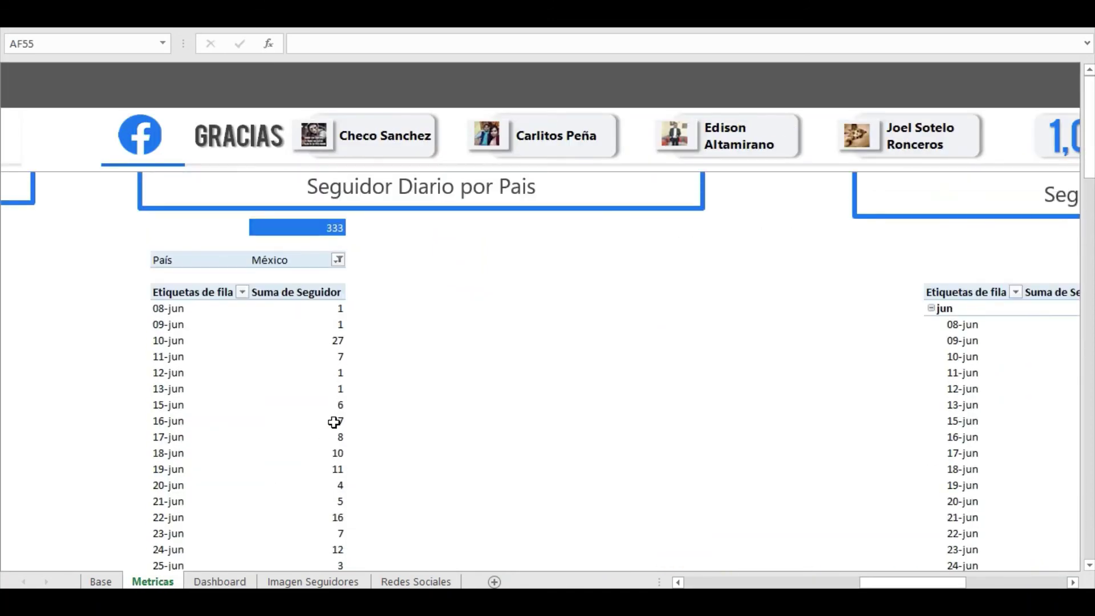